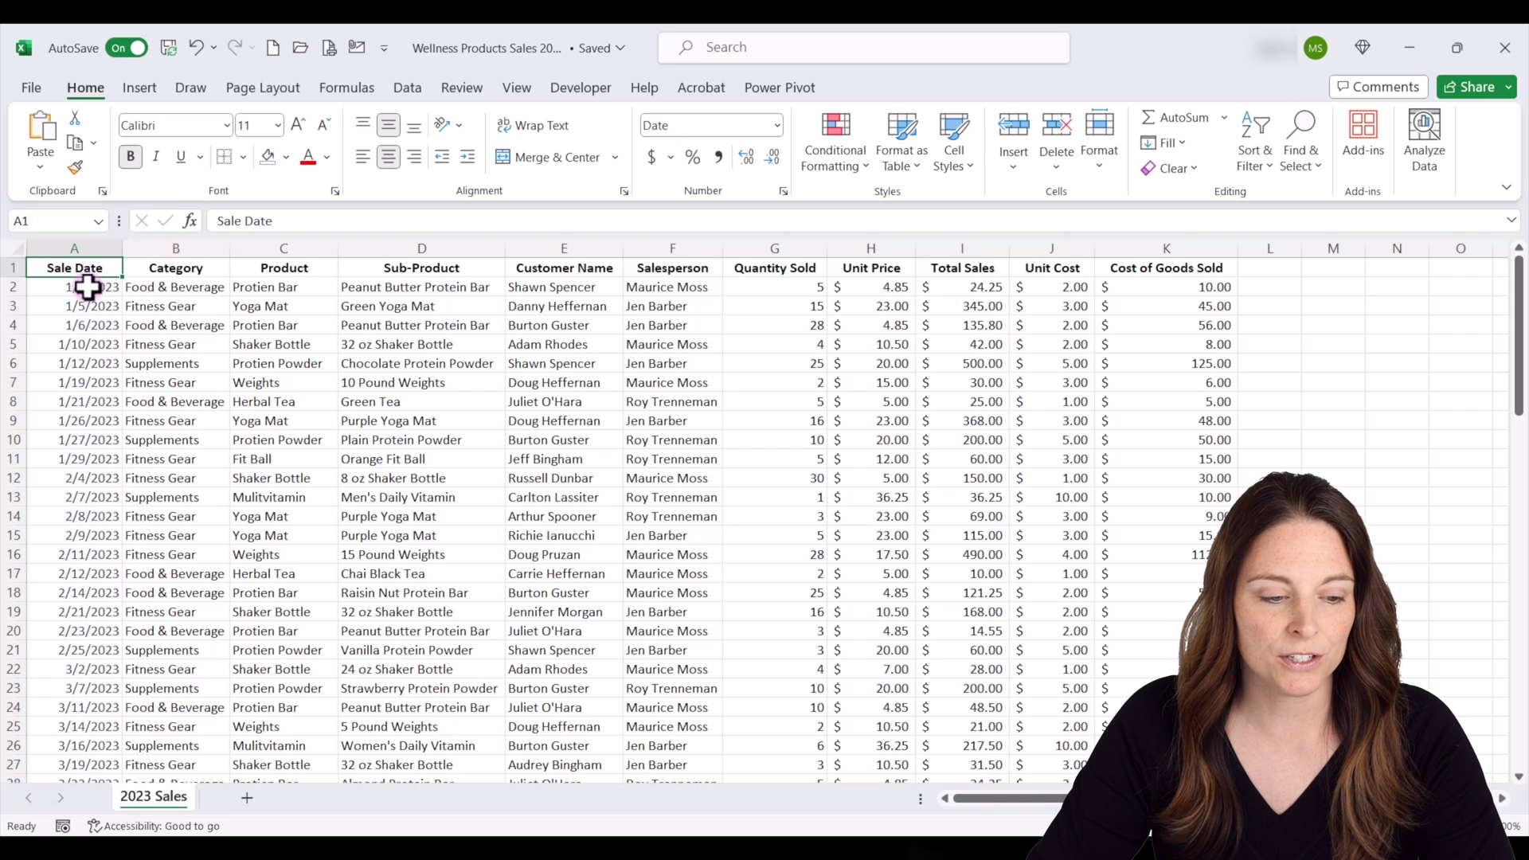
# - Switch the ribbon to the Insert tab on the 2023 Sales sheet
pyautogui.click(140, 87)
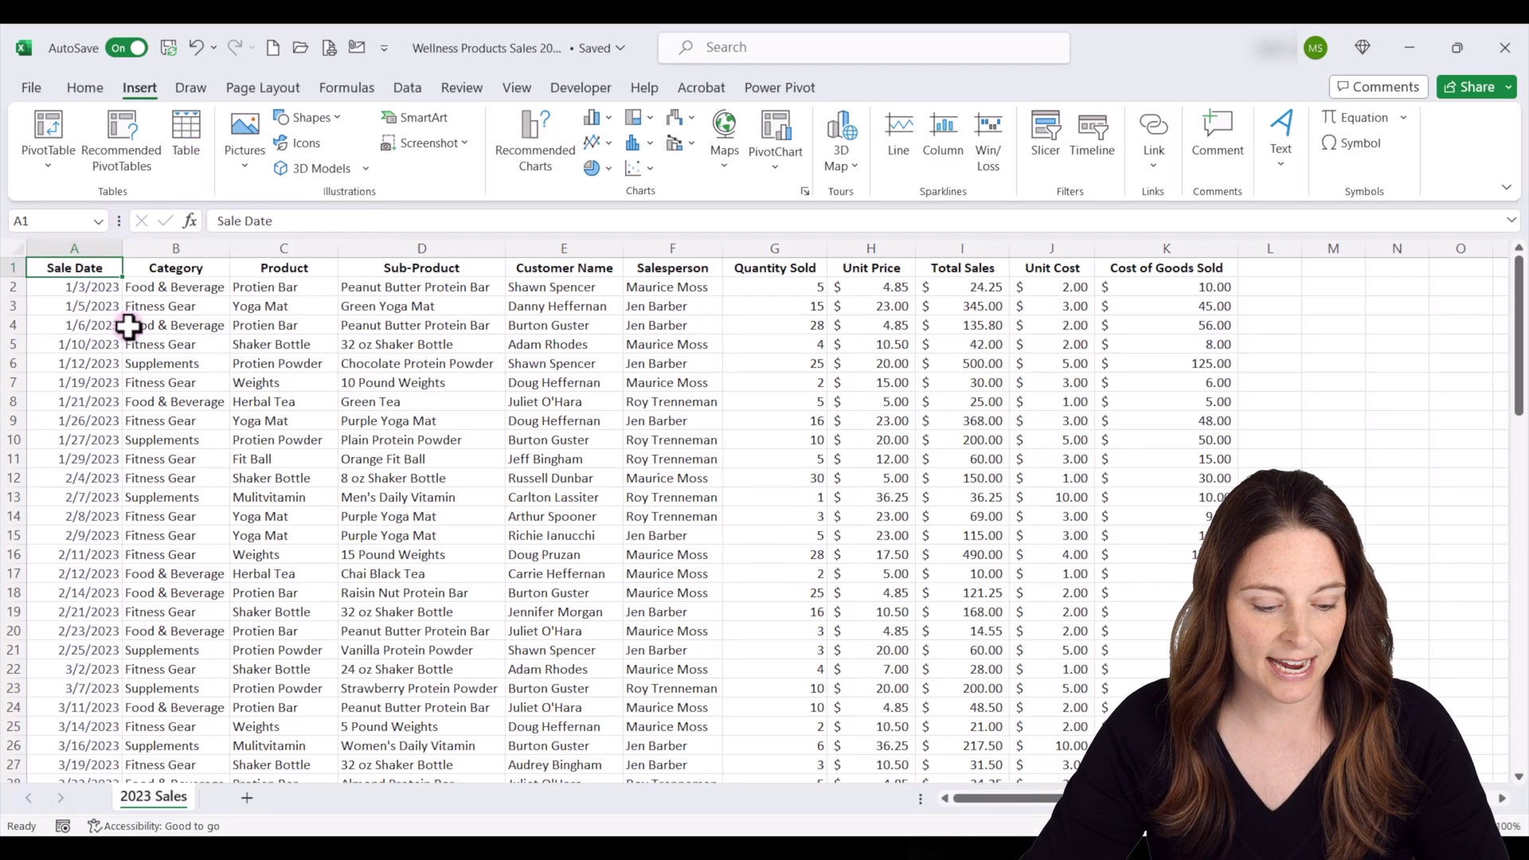
# - Convert the A1:K88 sales range into Table1 with Ctrl+T, keeping the first row as headers
pyautogui.hotkey('ctrl', 't')
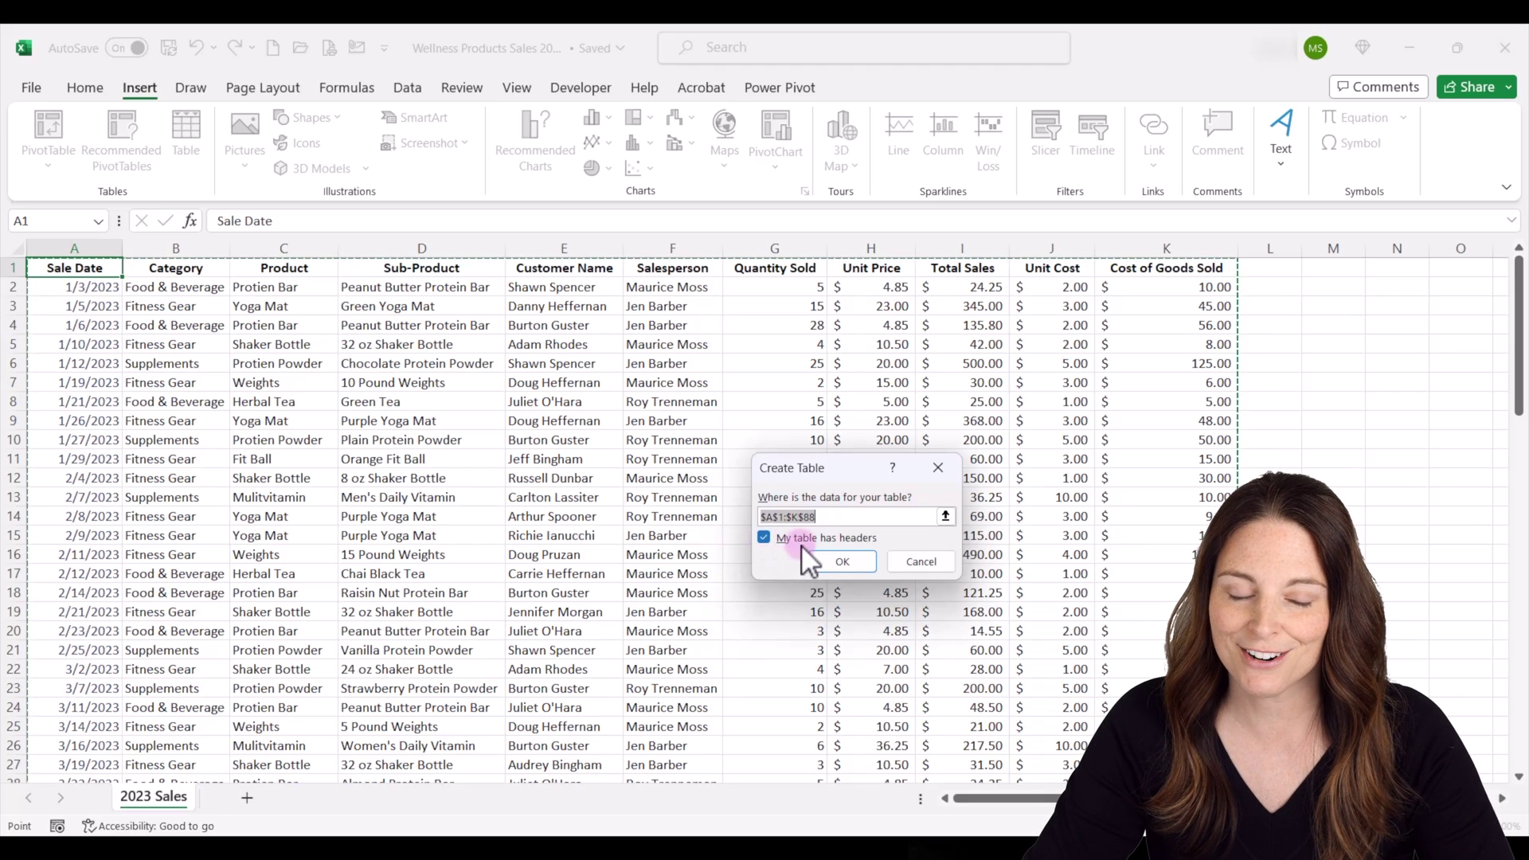
pyautogui.click(838, 562)
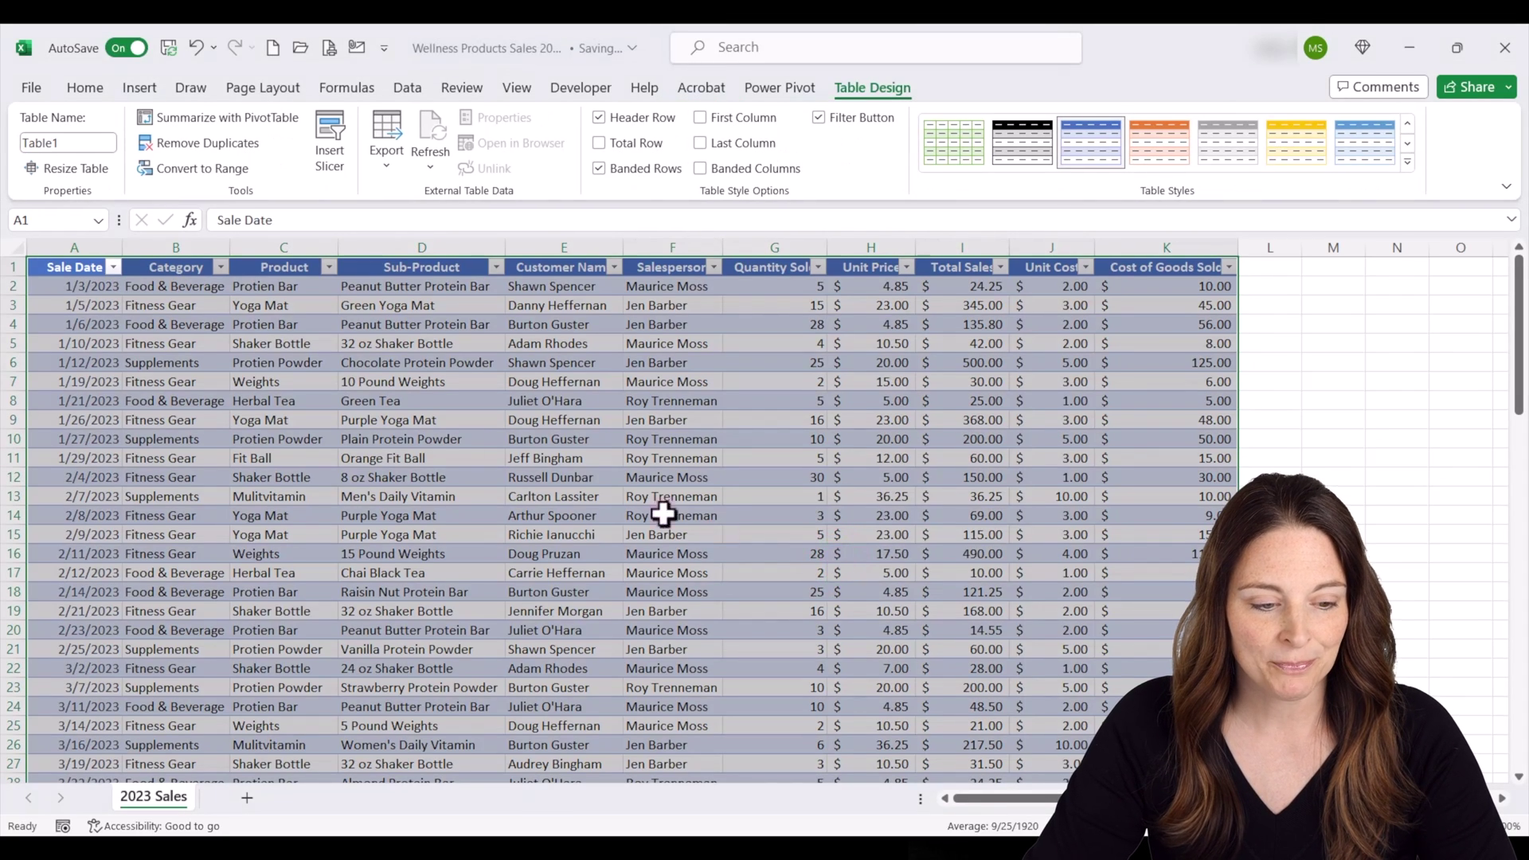
# - Replace Table1's blue style with a light grey banded-row table style
pyautogui.click(92, 289)
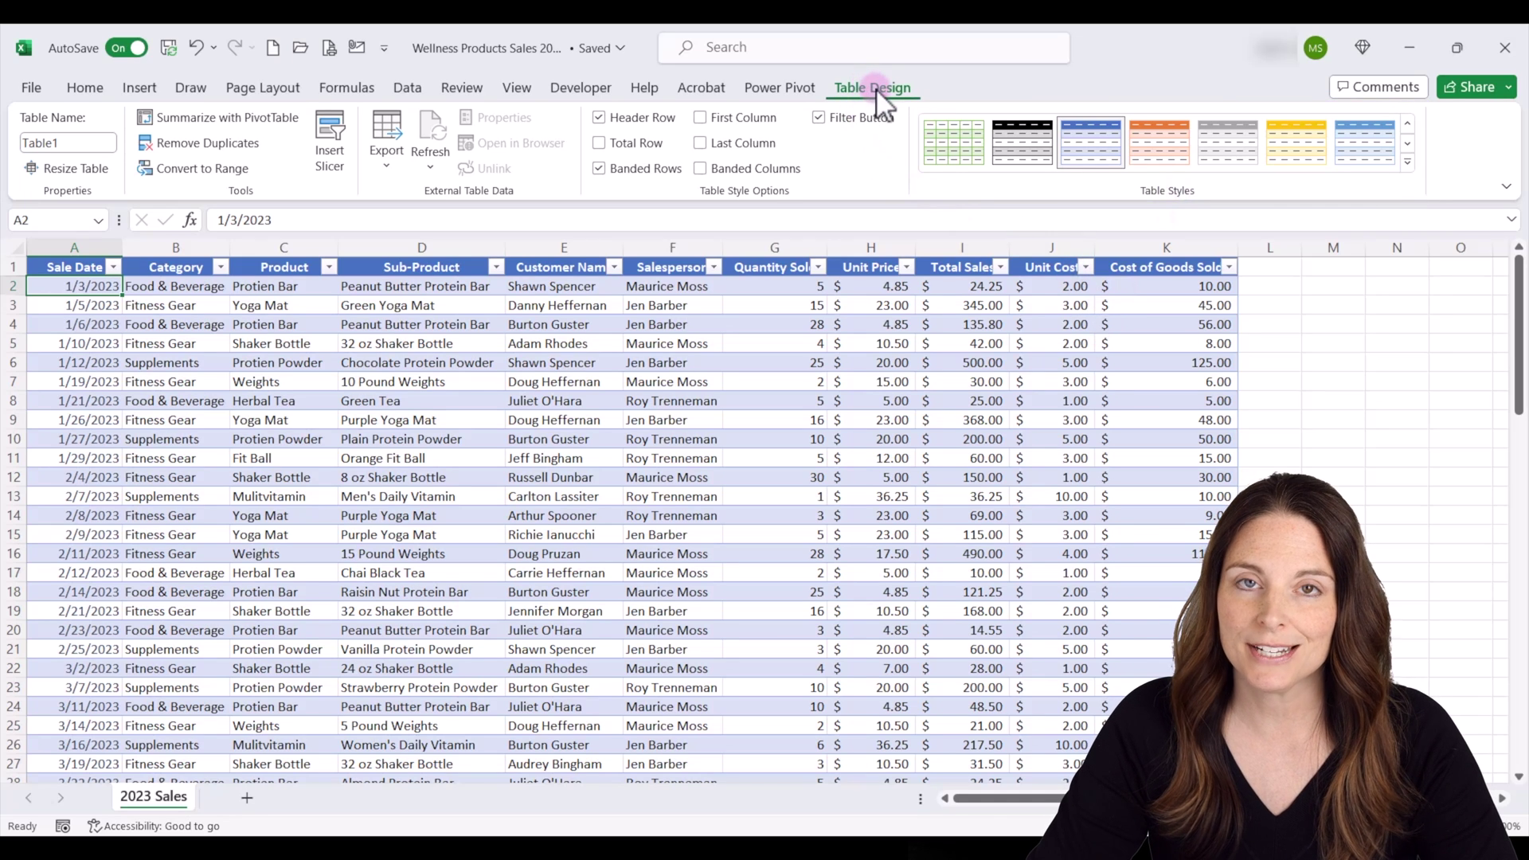
pyautogui.click(1407, 125)
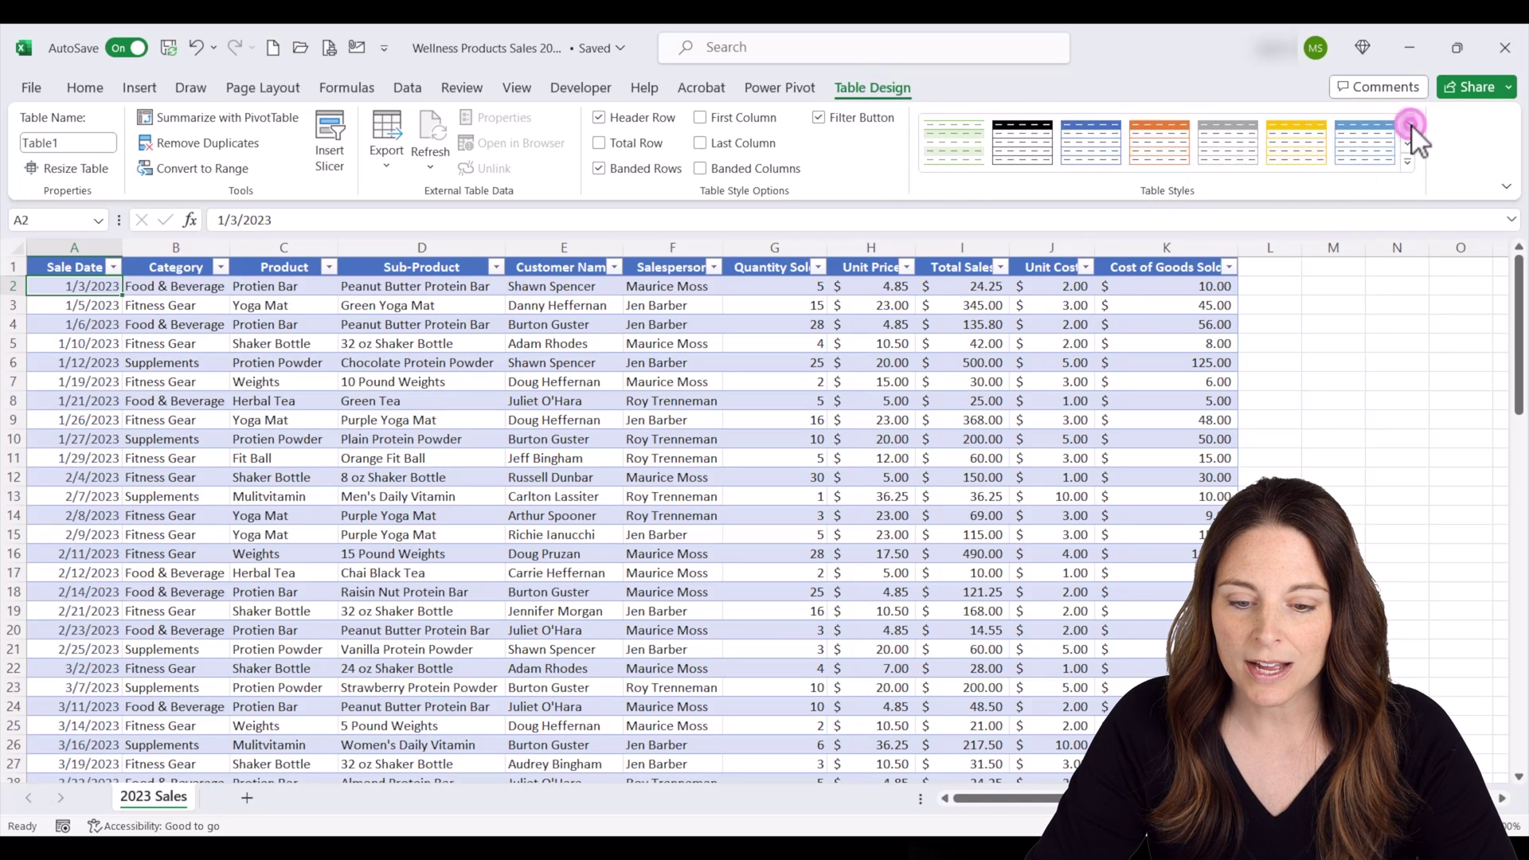
pyautogui.click(958, 150)
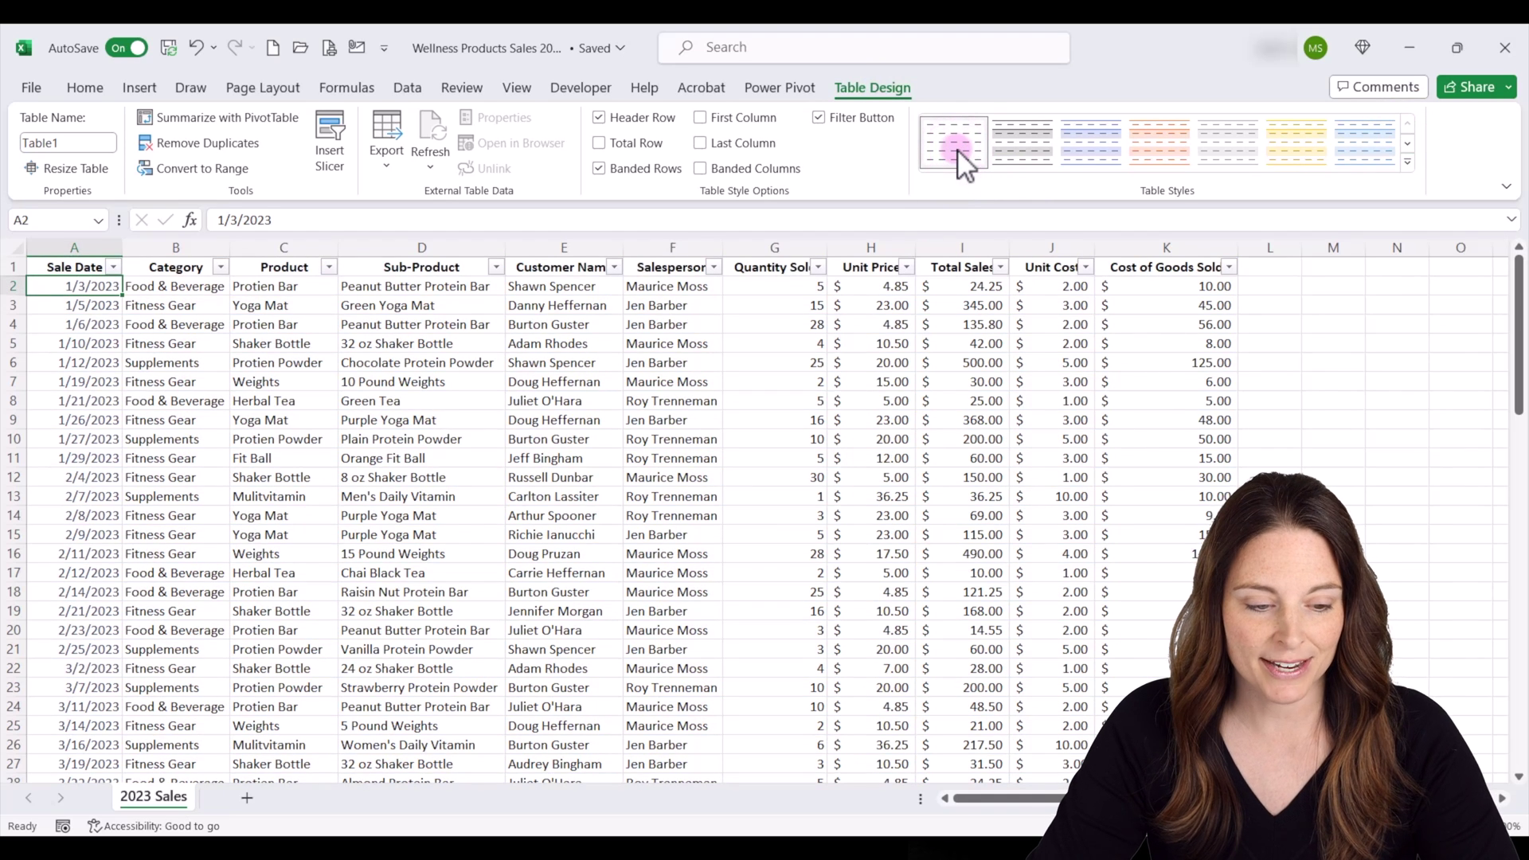
pyautogui.click(1021, 145)
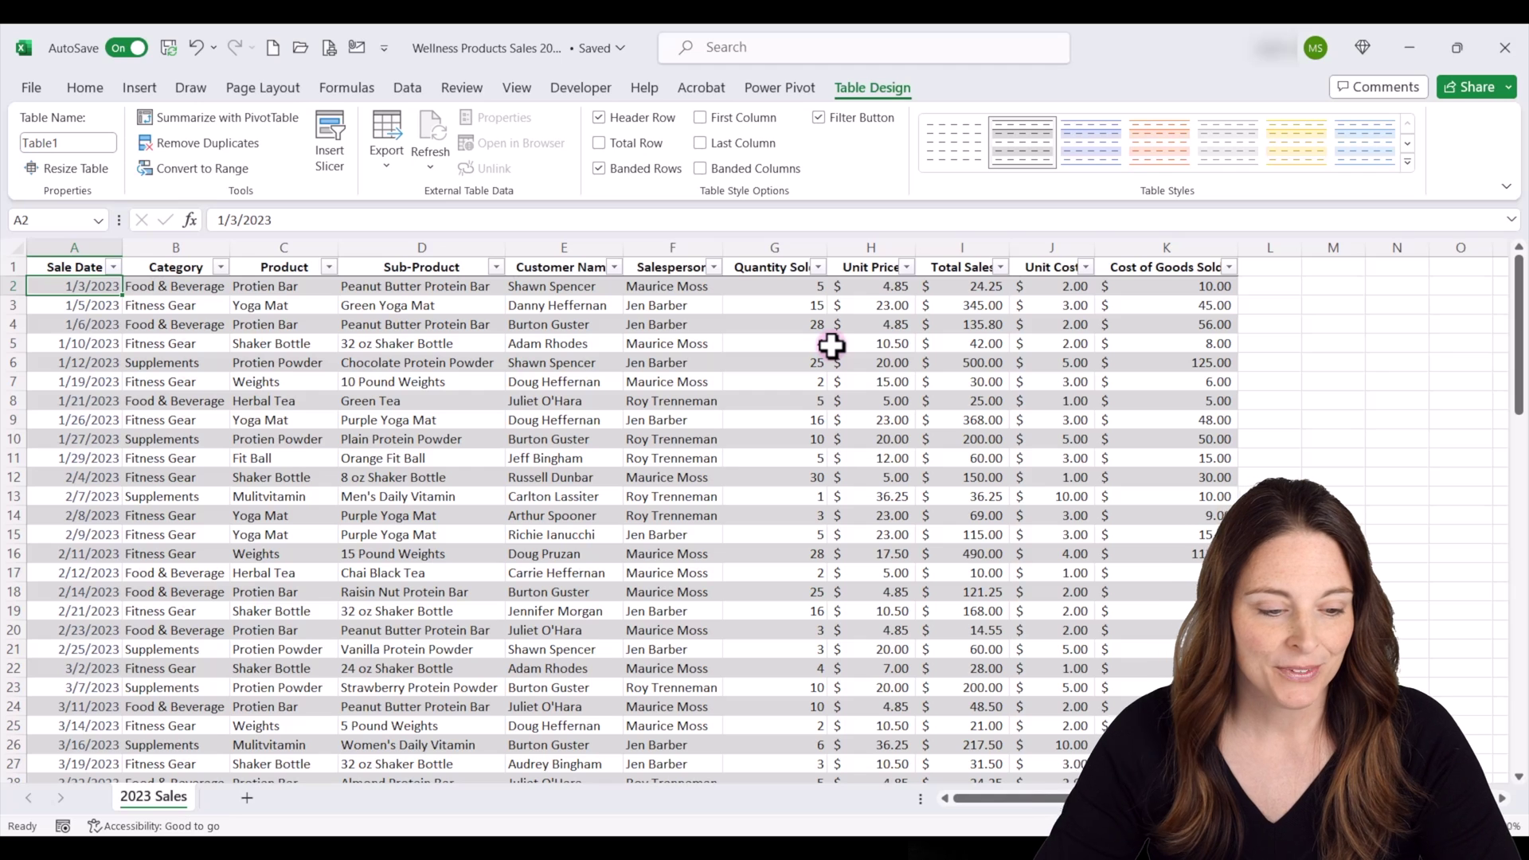
# - Insert a PivotTable from Table1 on a new worksheet
pyautogui.click(138, 88)
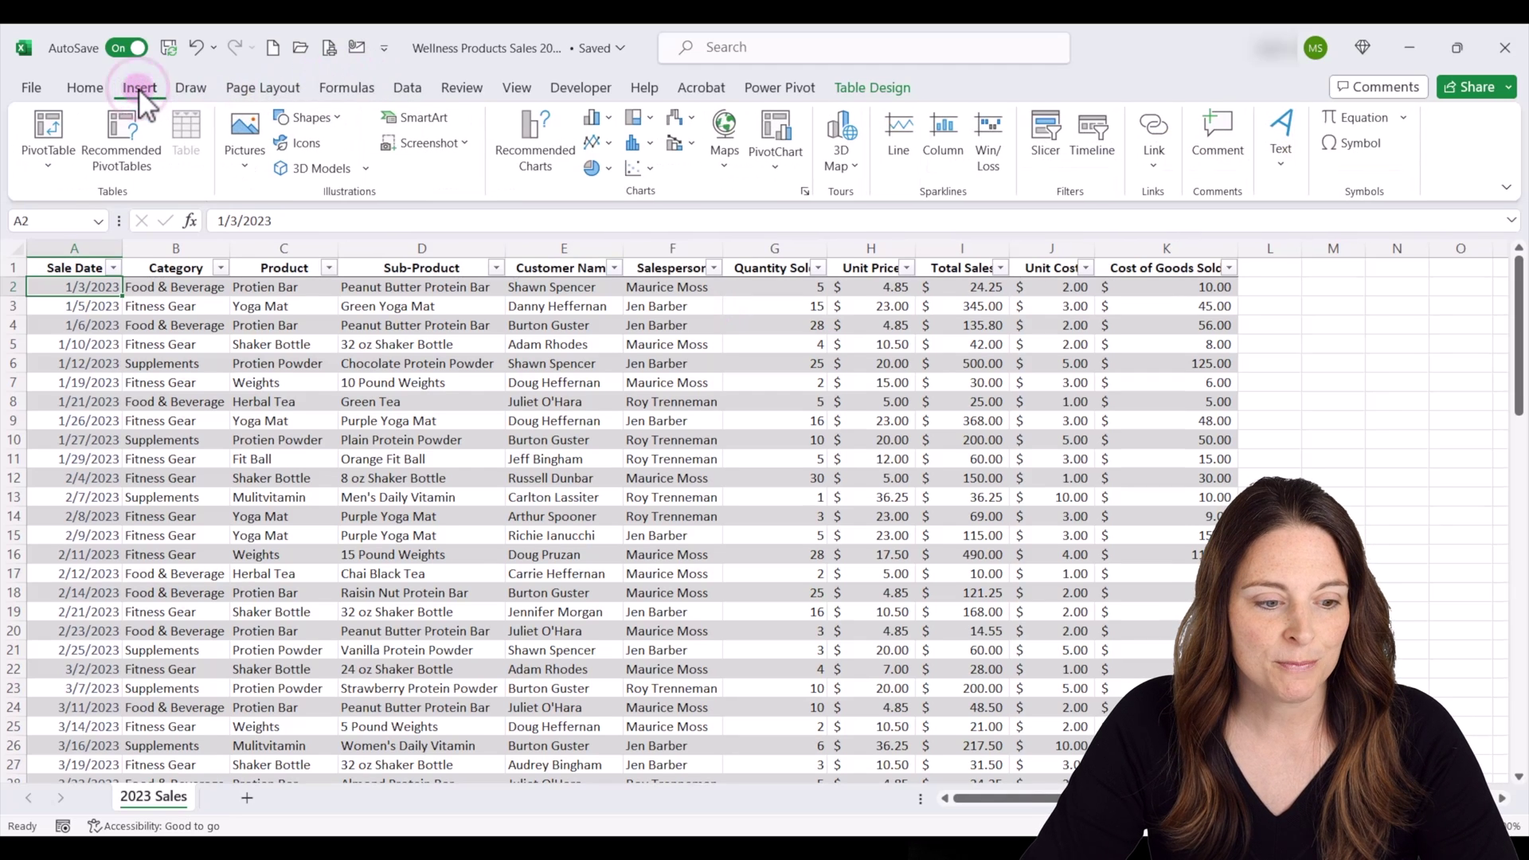
pyautogui.click(50, 171)
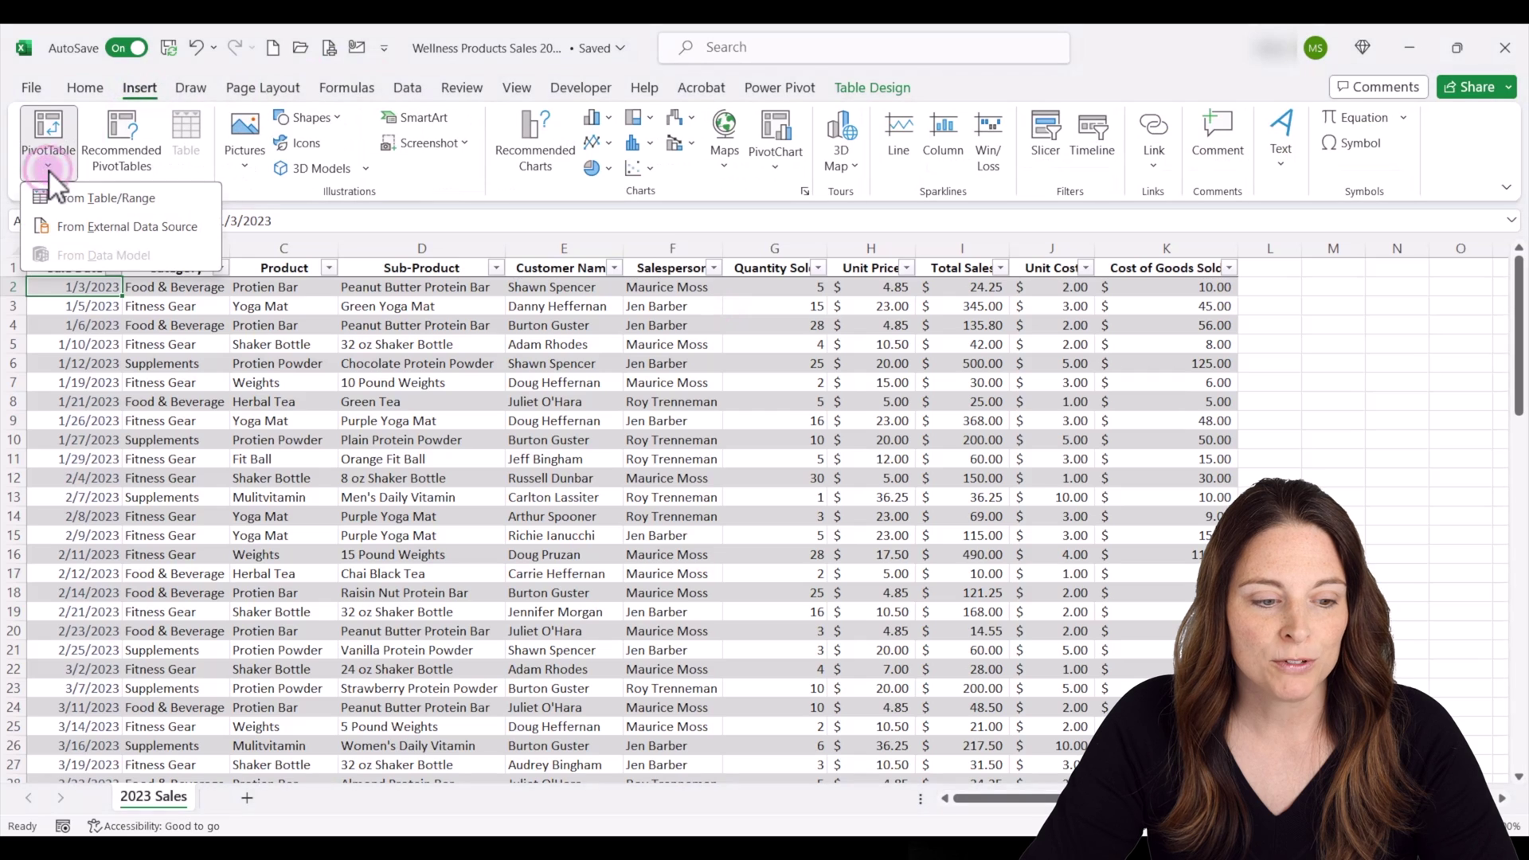
pyautogui.click(170, 199)
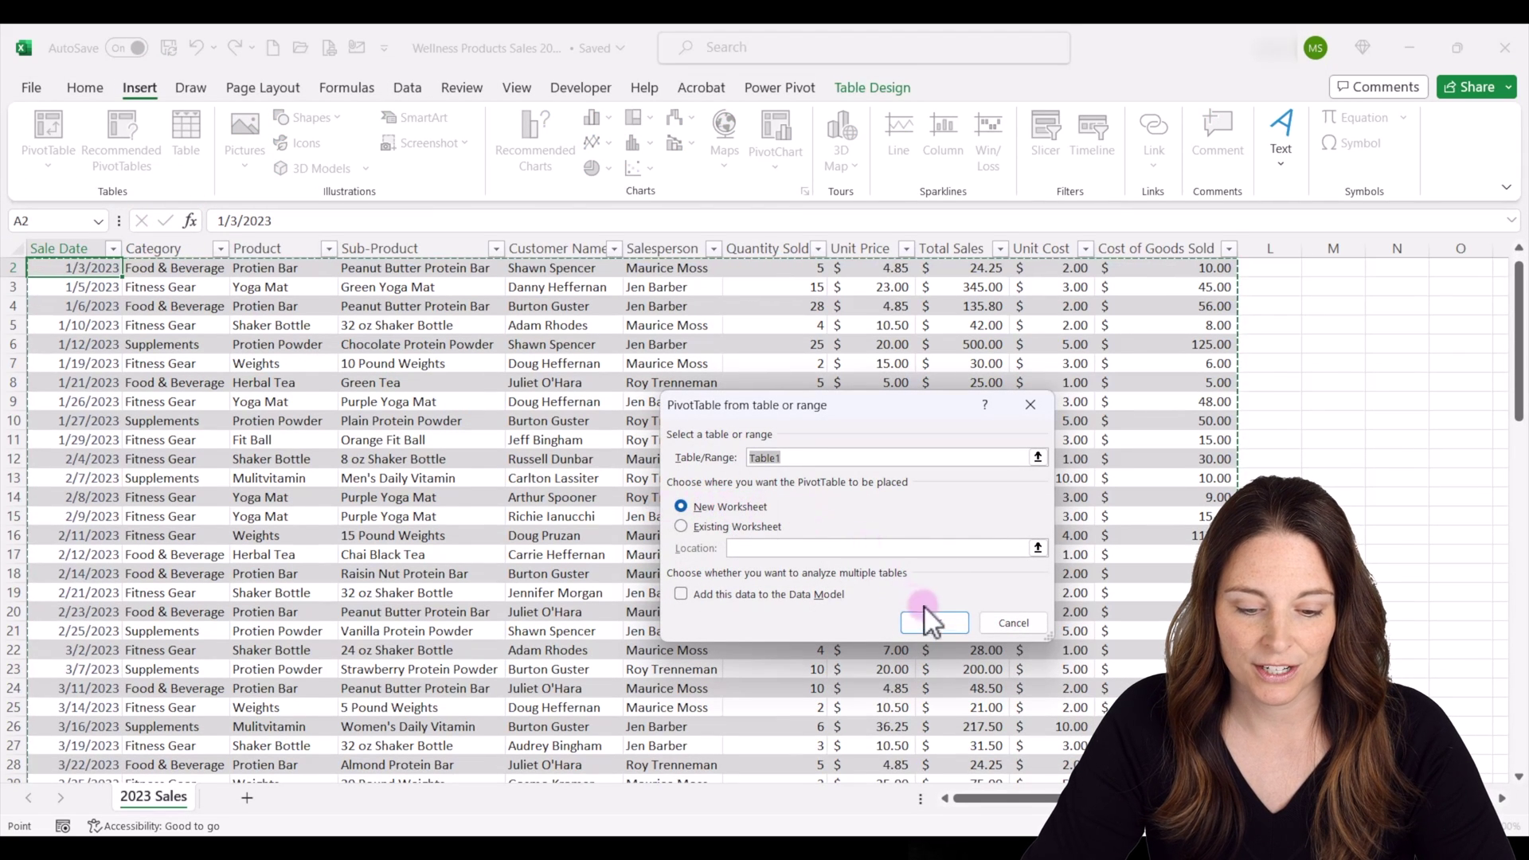
pyautogui.click(945, 620)
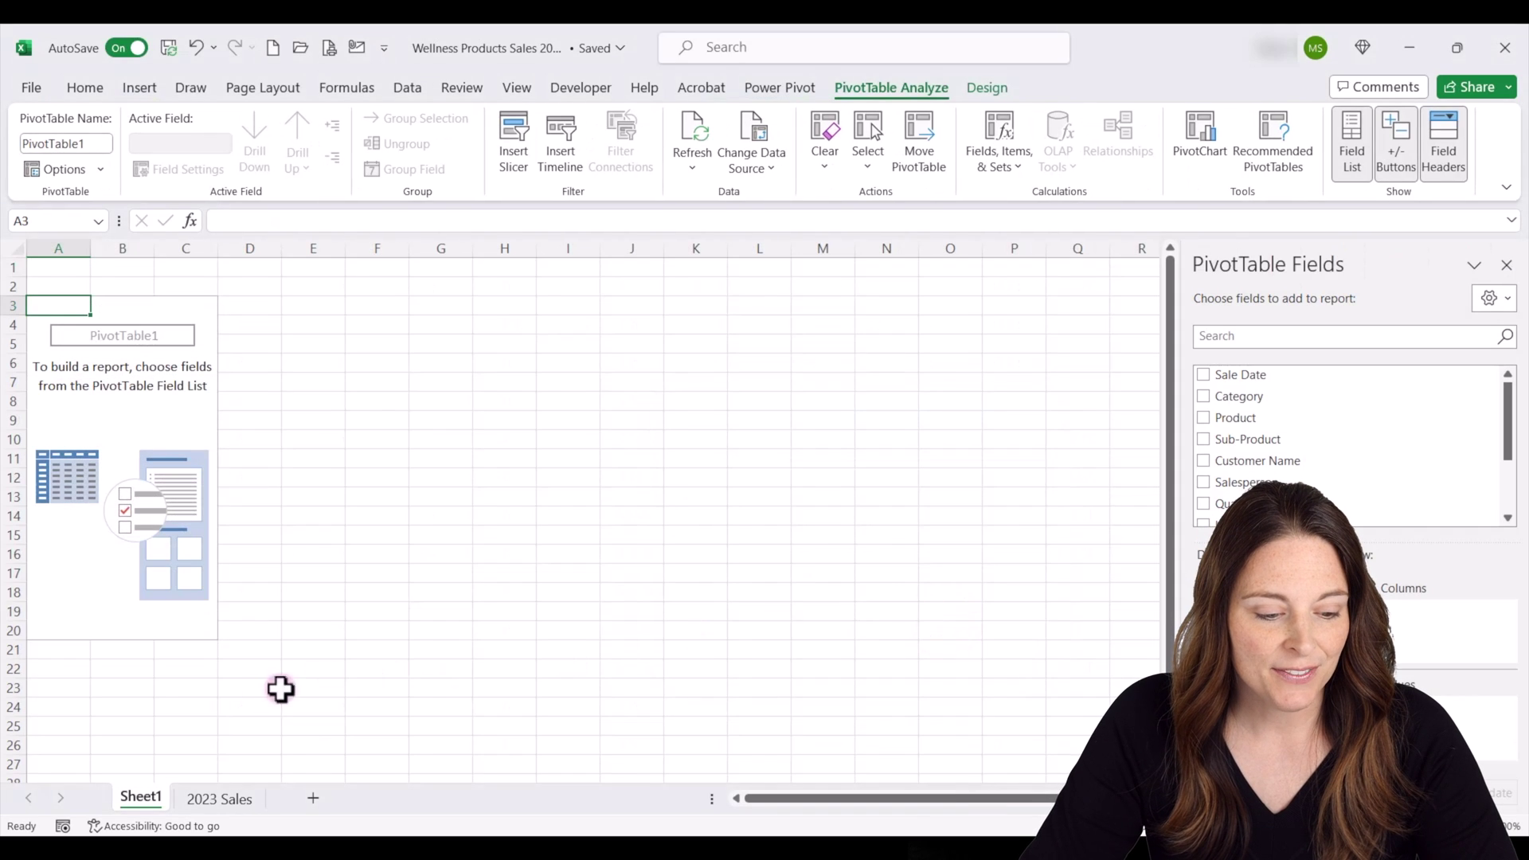
# - Move the new sheet after 2023 Sales and rename it 'Pivot Table'
pyautogui.click(147, 794)
pyautogui.moveTo(147, 793); pyautogui.dragTo(279, 792)
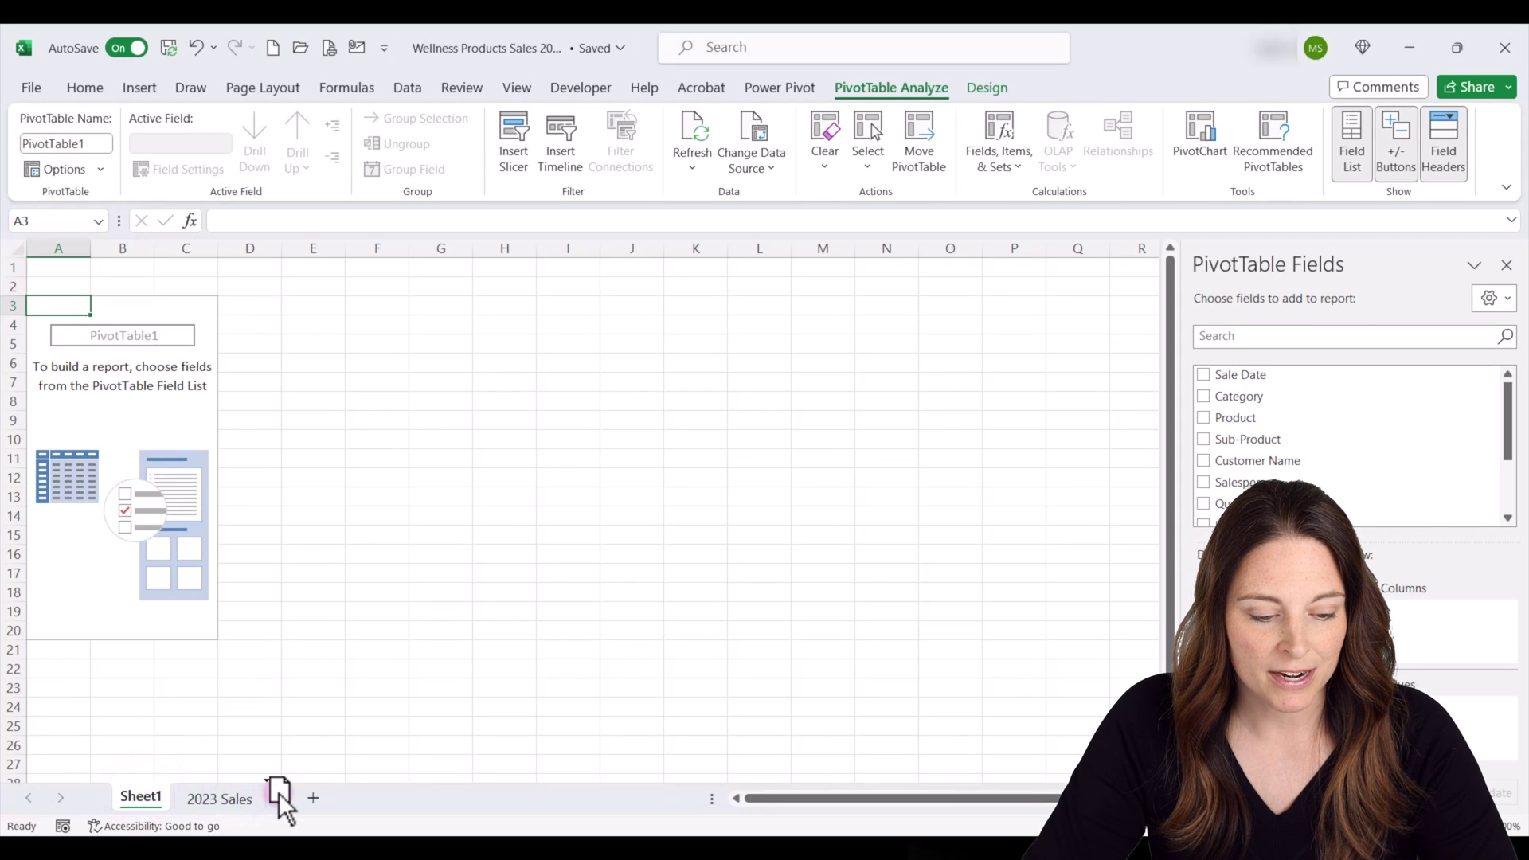
pyautogui.doubleClick(231, 796)
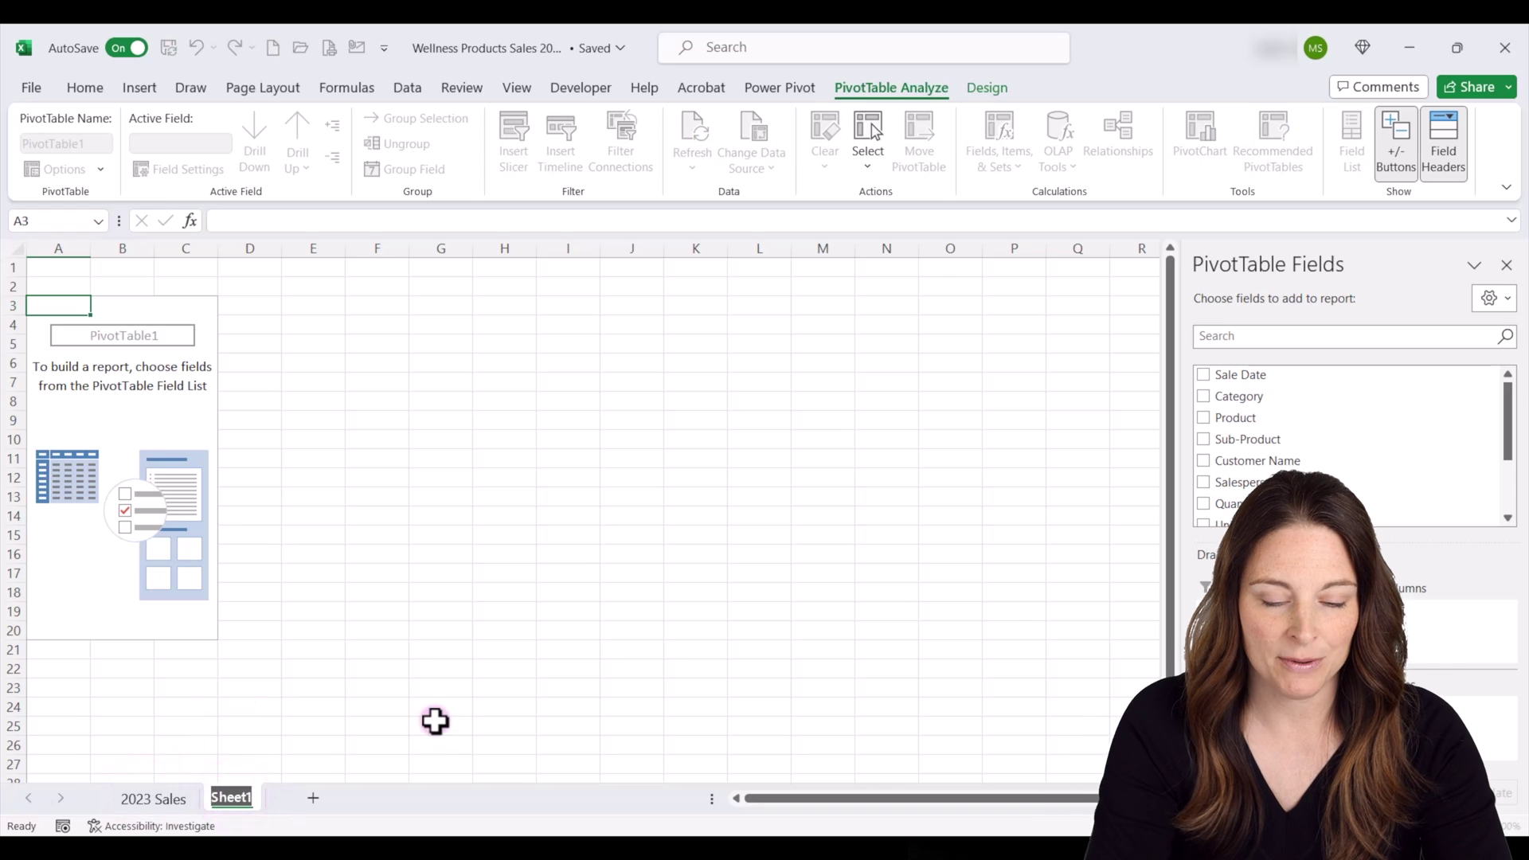
pyautogui.write('Pivot Table')
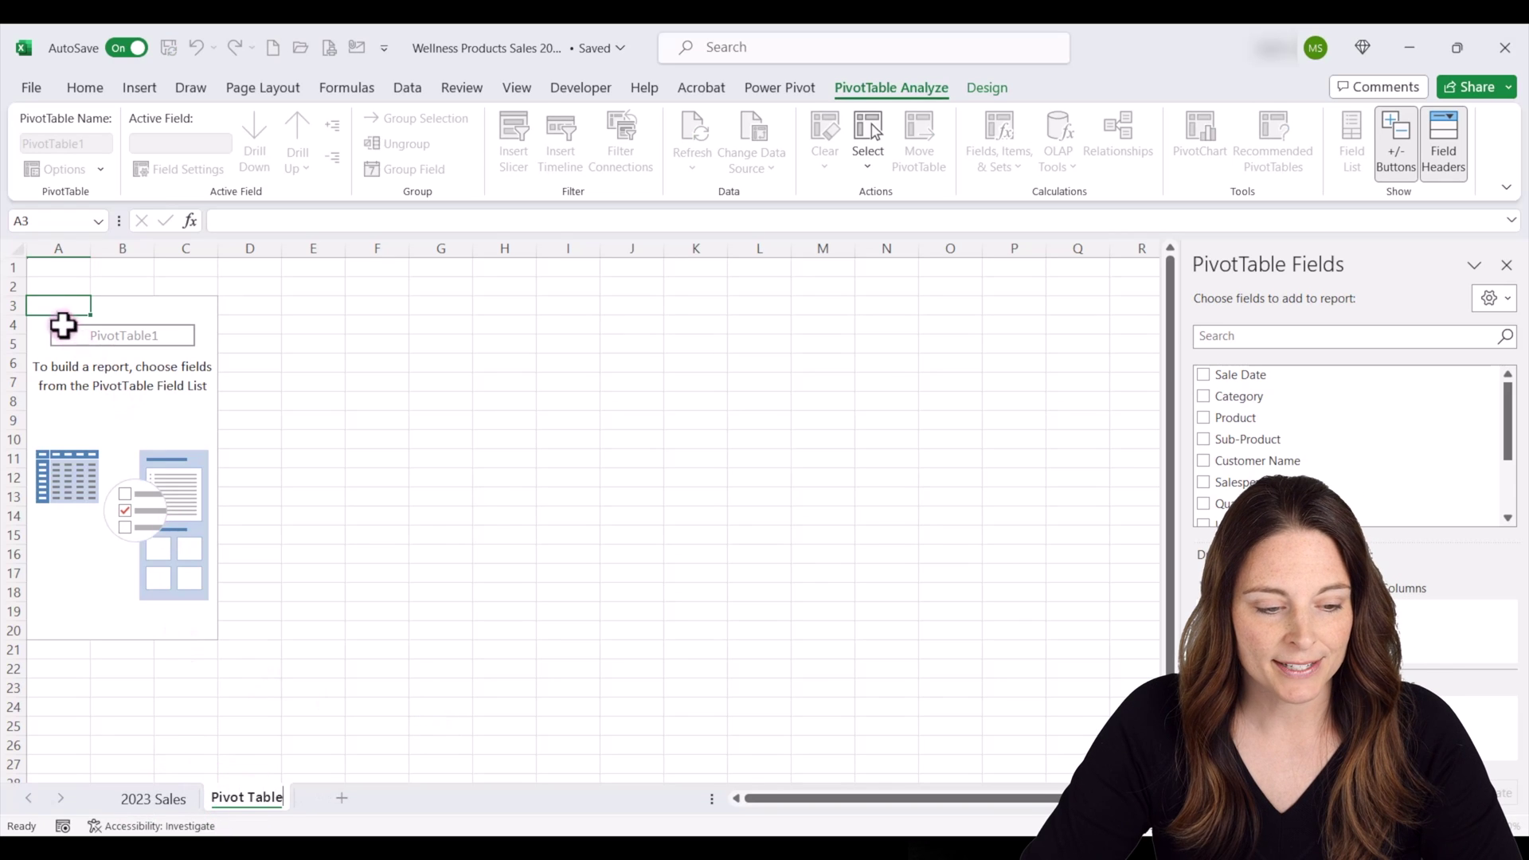
pyautogui.press('Return')
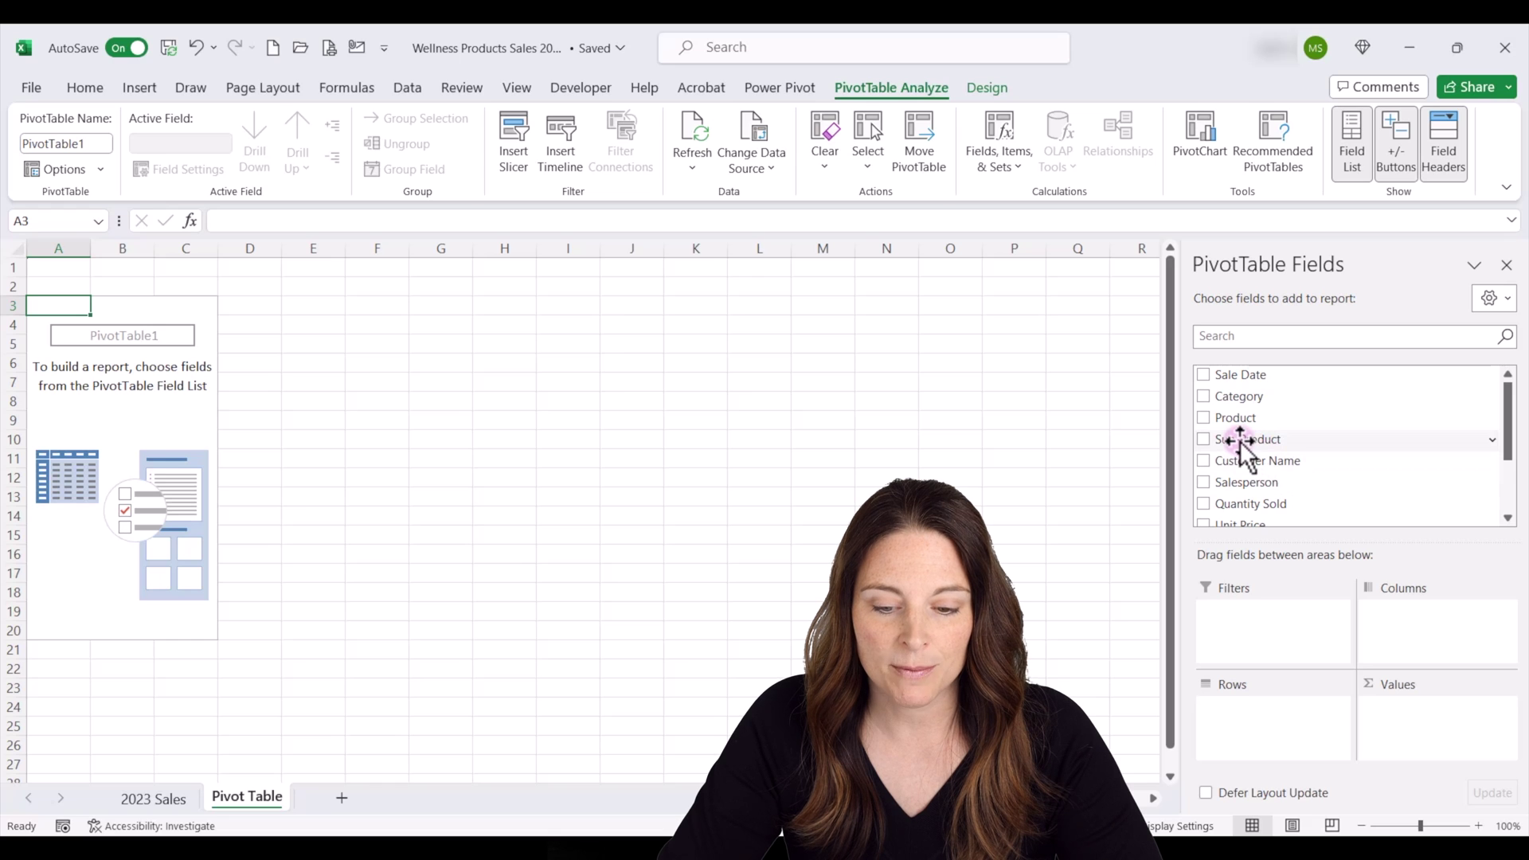
# - Put Sub-Product in the pivot Rows area and Total Sales in Values
pyautogui.moveTo(1240, 443); pyautogui.dragTo(1253, 717)
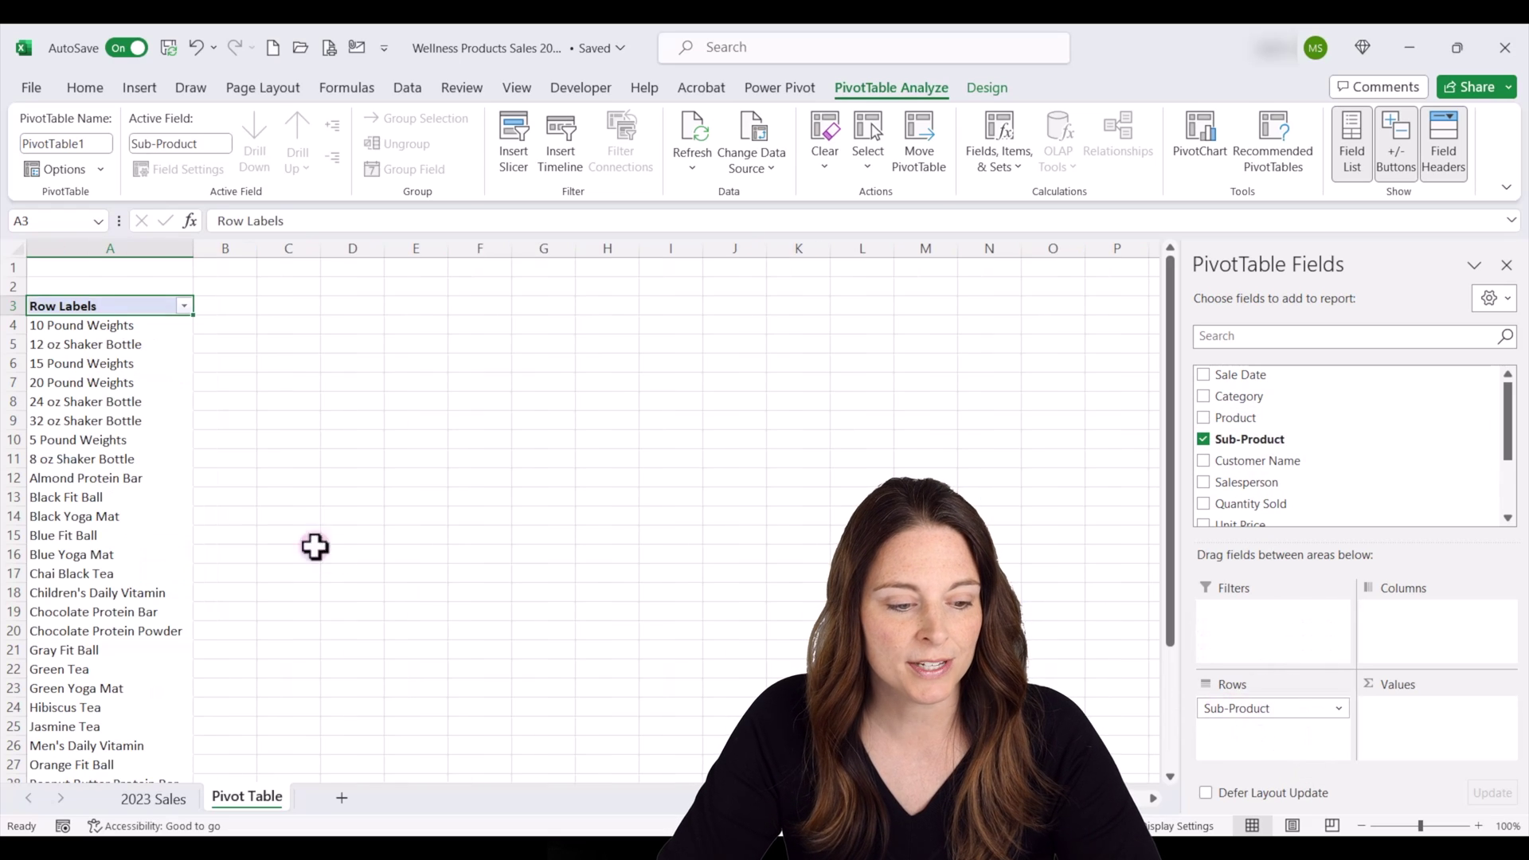
pyautogui.scroll(-4, 92, 382)
pyautogui.scroll(-2, 95, 405)
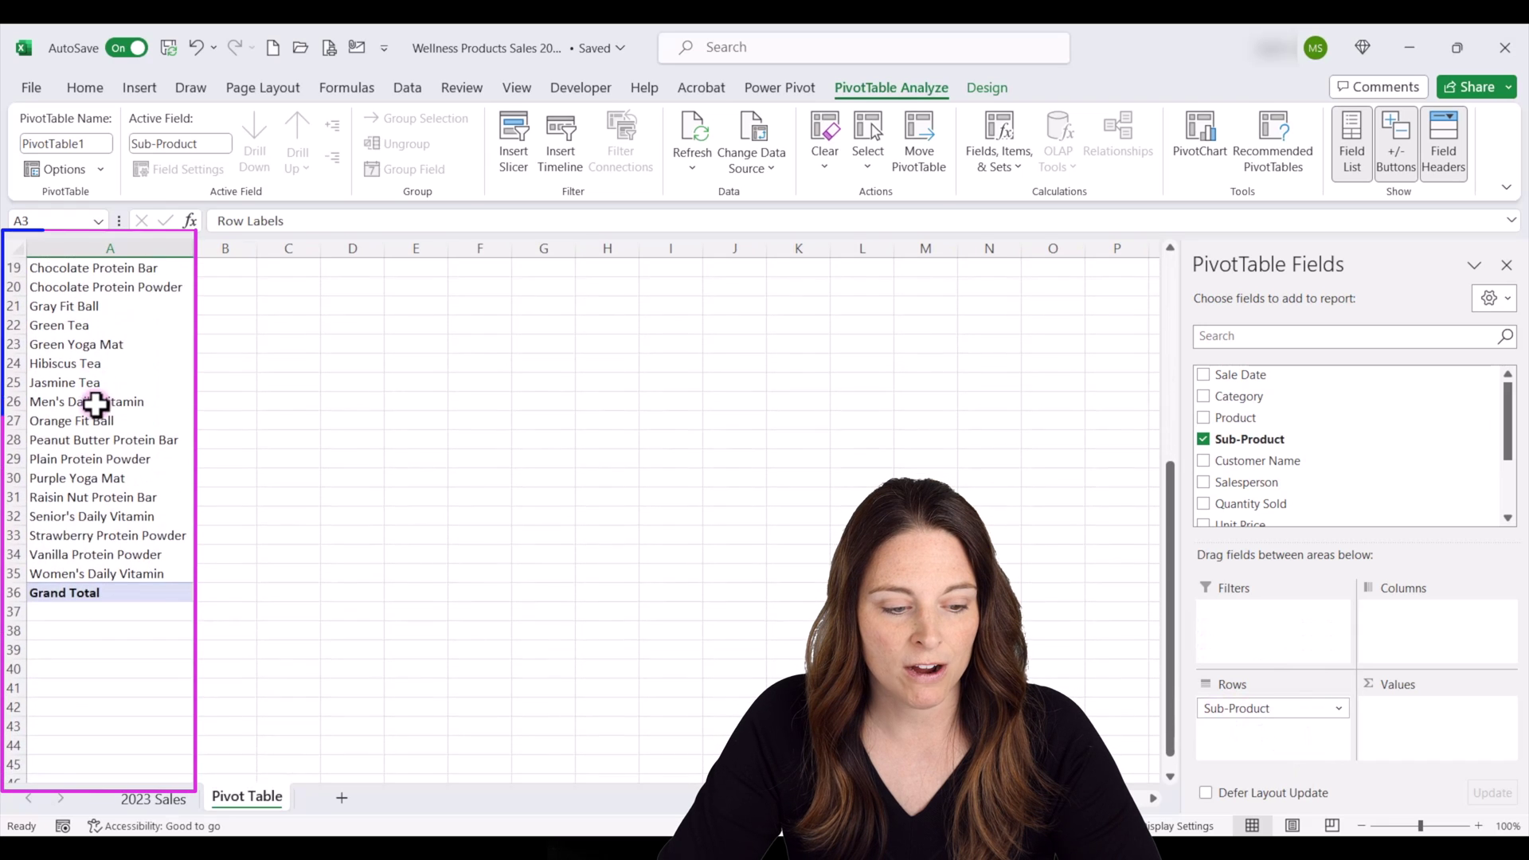
pyautogui.scroll(2, 95, 405)
pyautogui.scroll(3, 95, 405)
pyautogui.scroll(1, 96, 405)
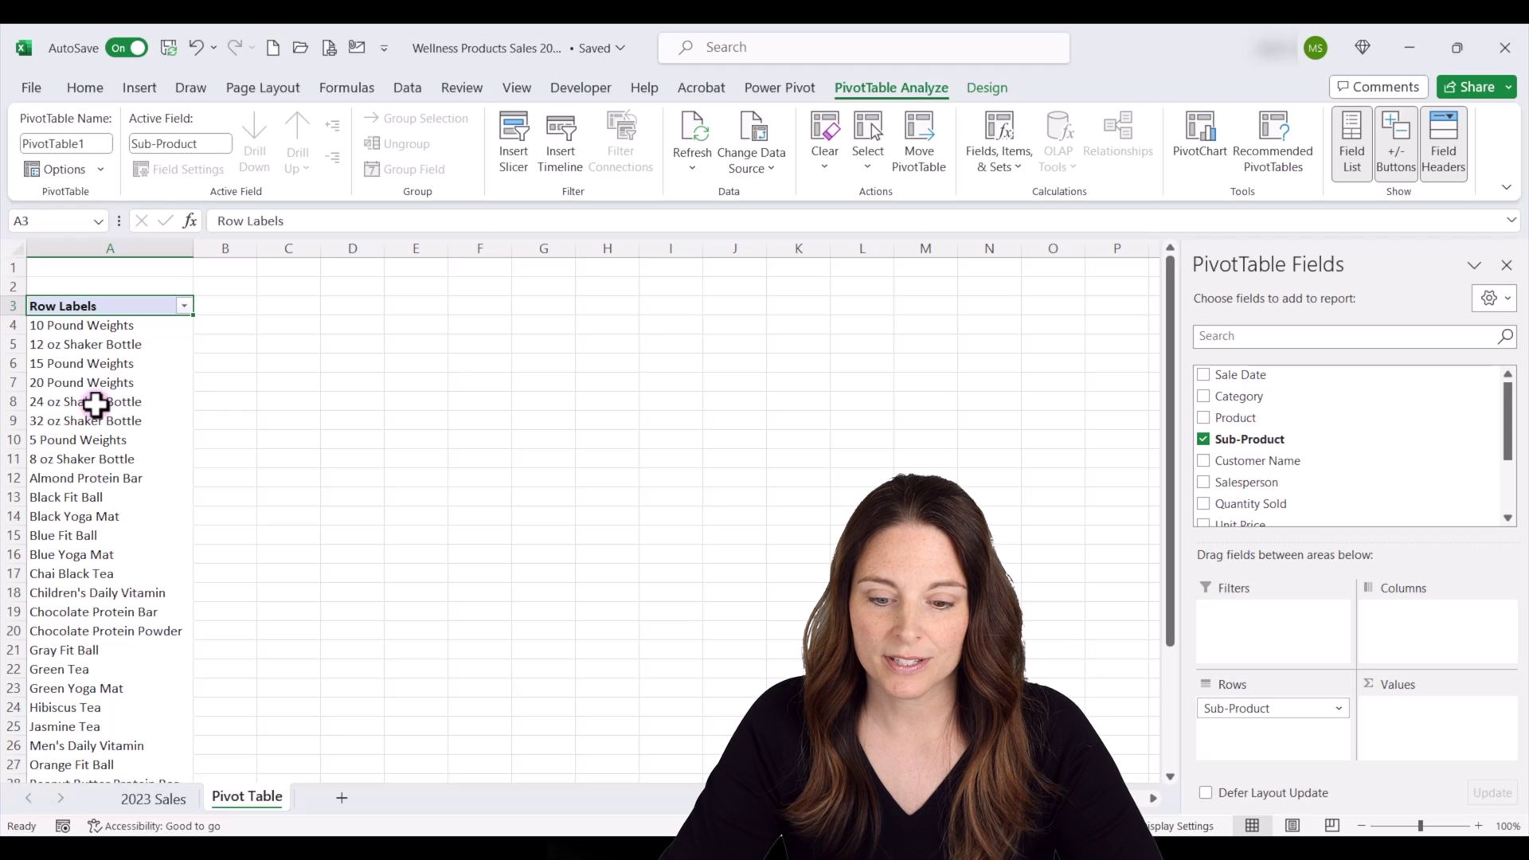
pyautogui.scroll(-2, 1273, 478)
pyautogui.scroll(-2, 1286, 486)
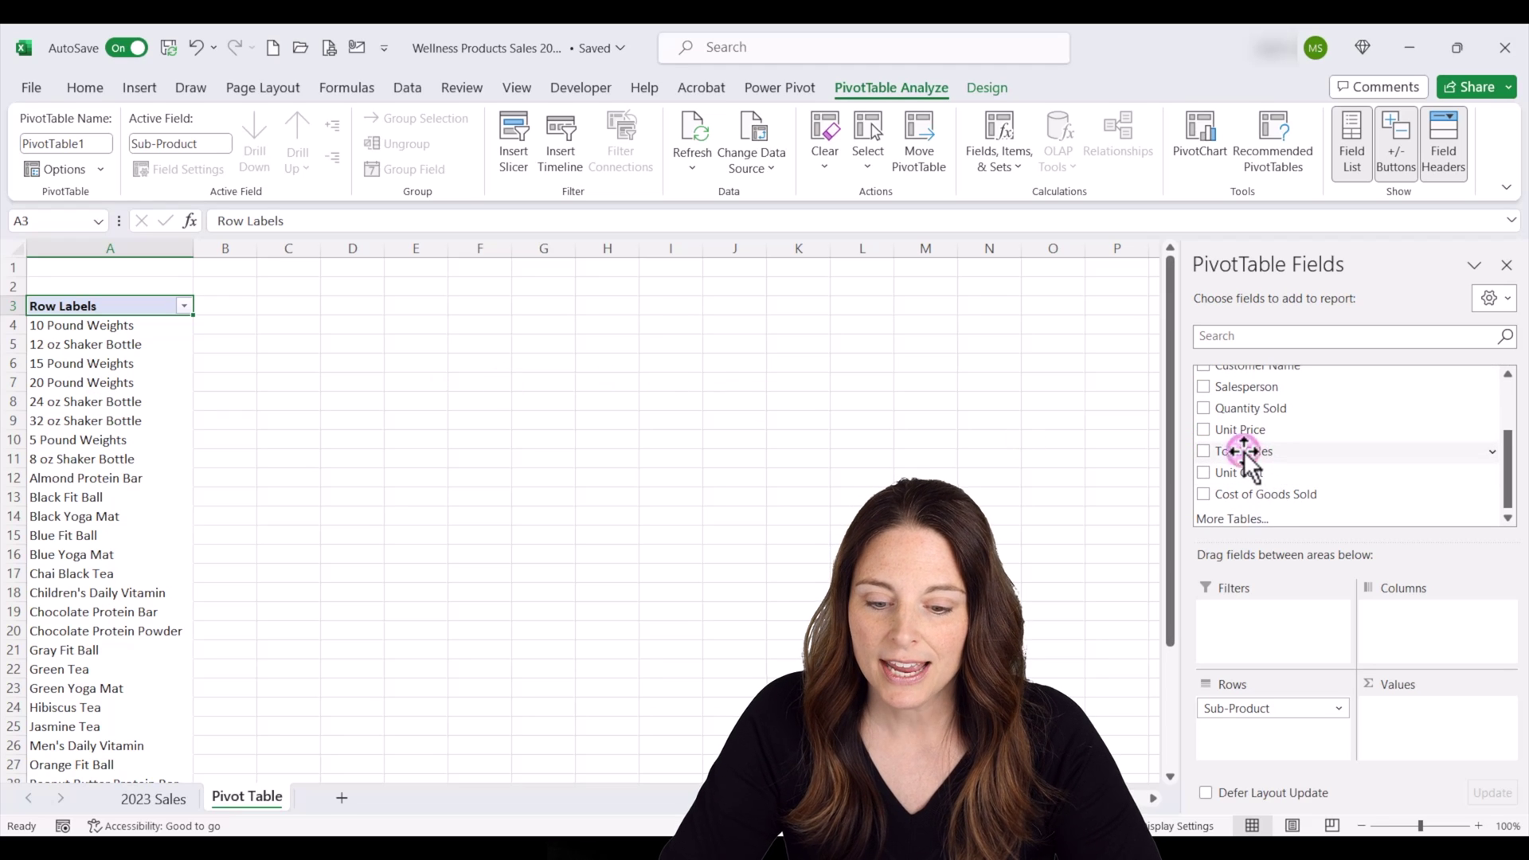
pyautogui.moveTo(1246, 454); pyautogui.dragTo(1444, 718)
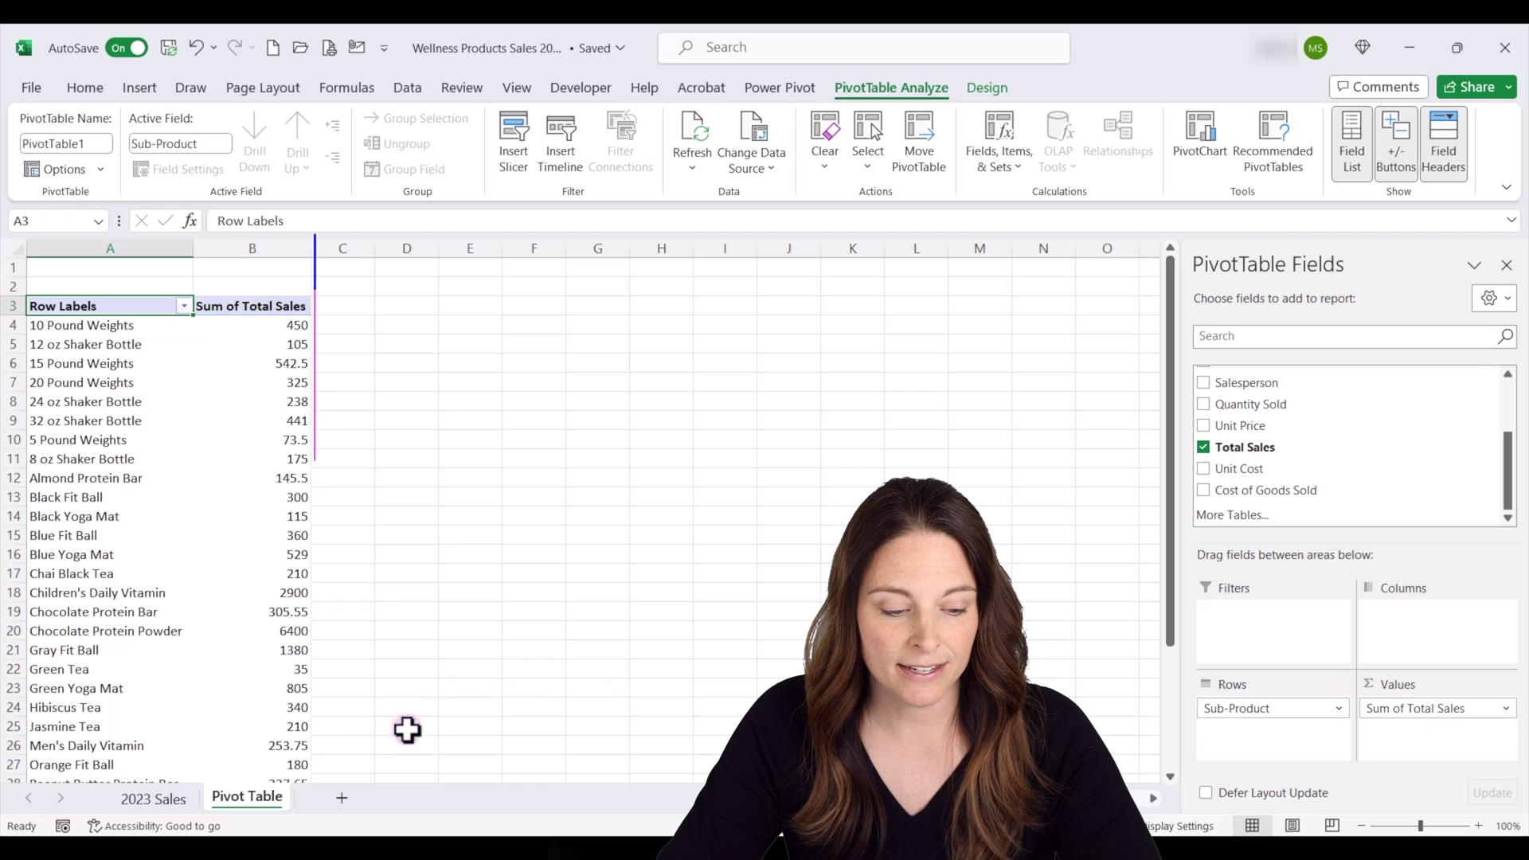
pyautogui.click(151, 800)
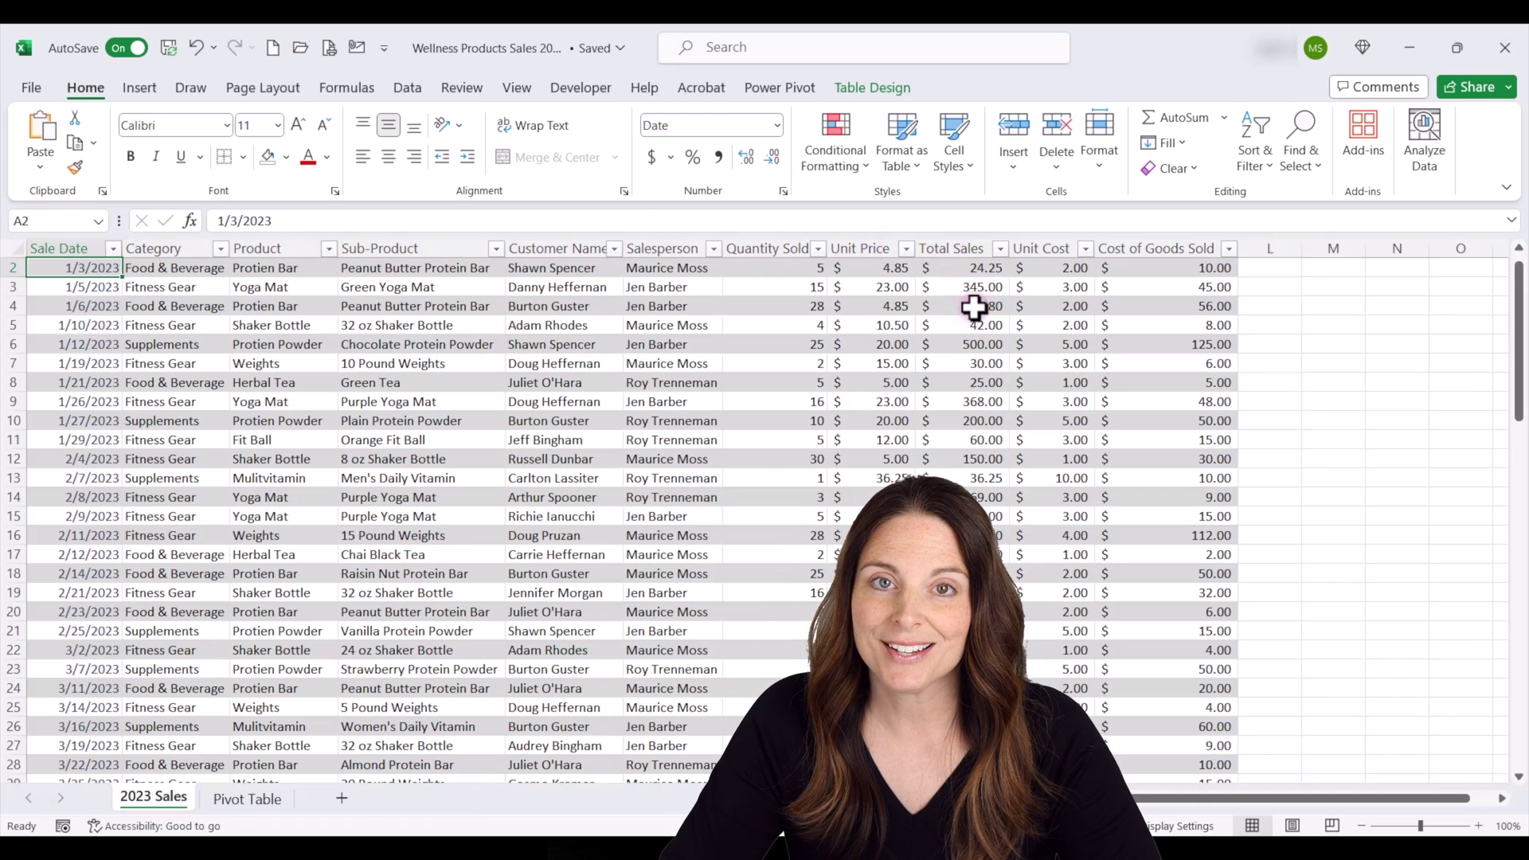
pyautogui.click(266, 801)
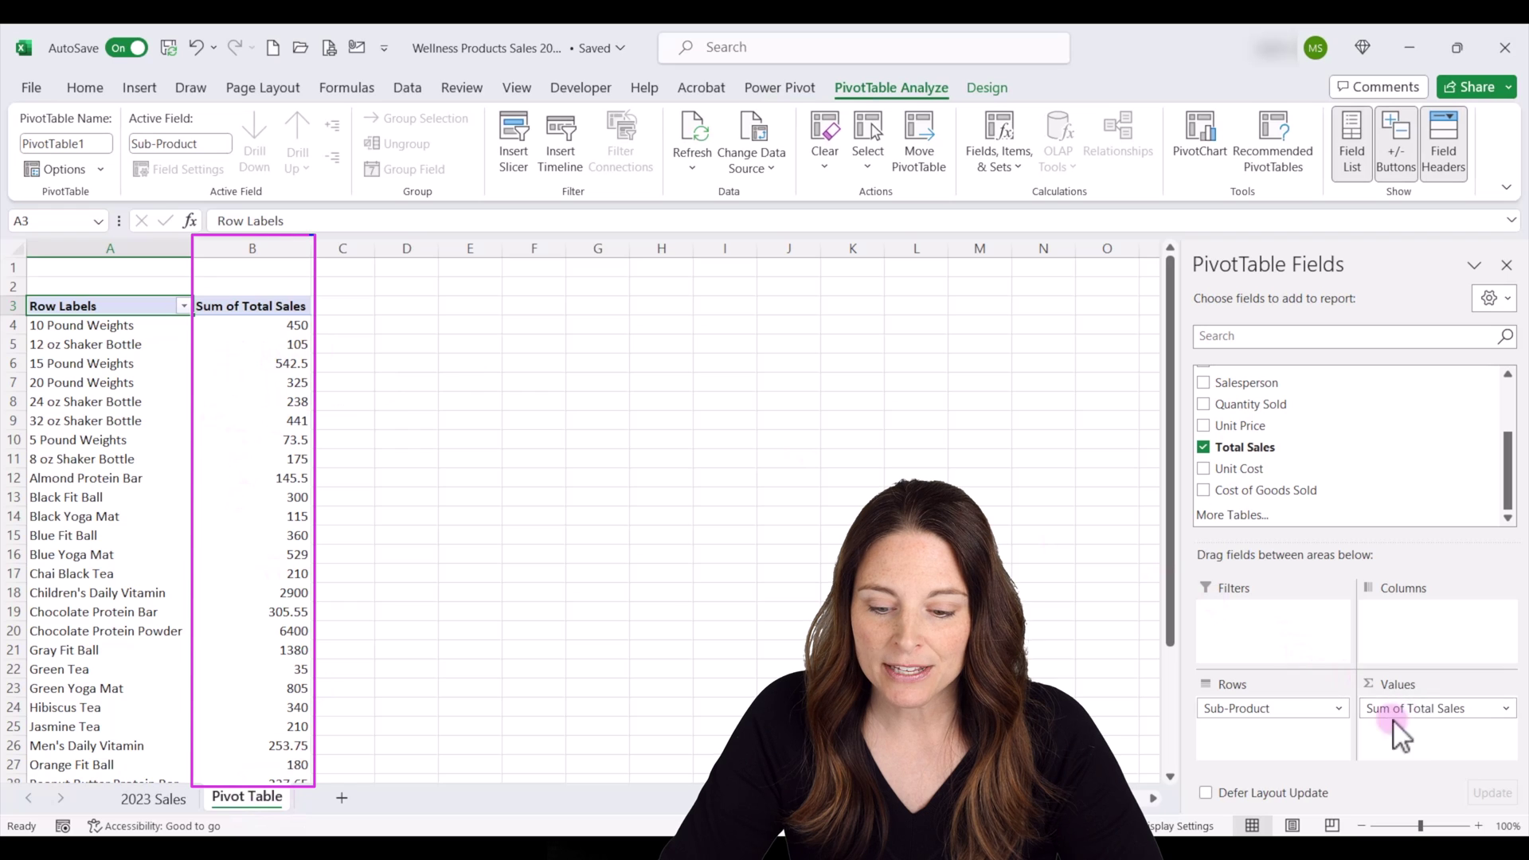
pyautogui.click(1506, 708)
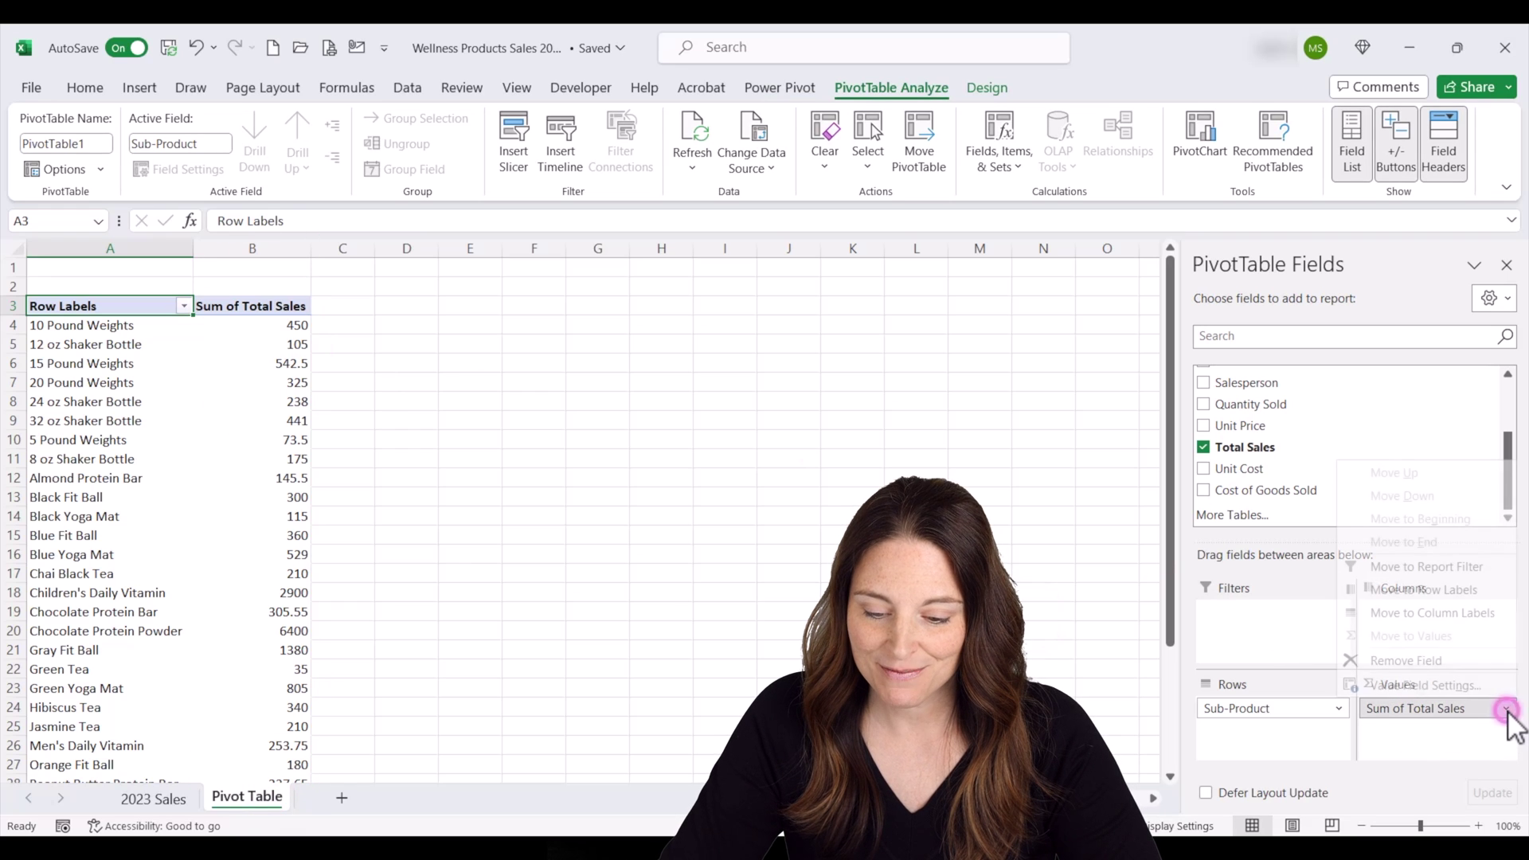
pyautogui.click(1481, 687)
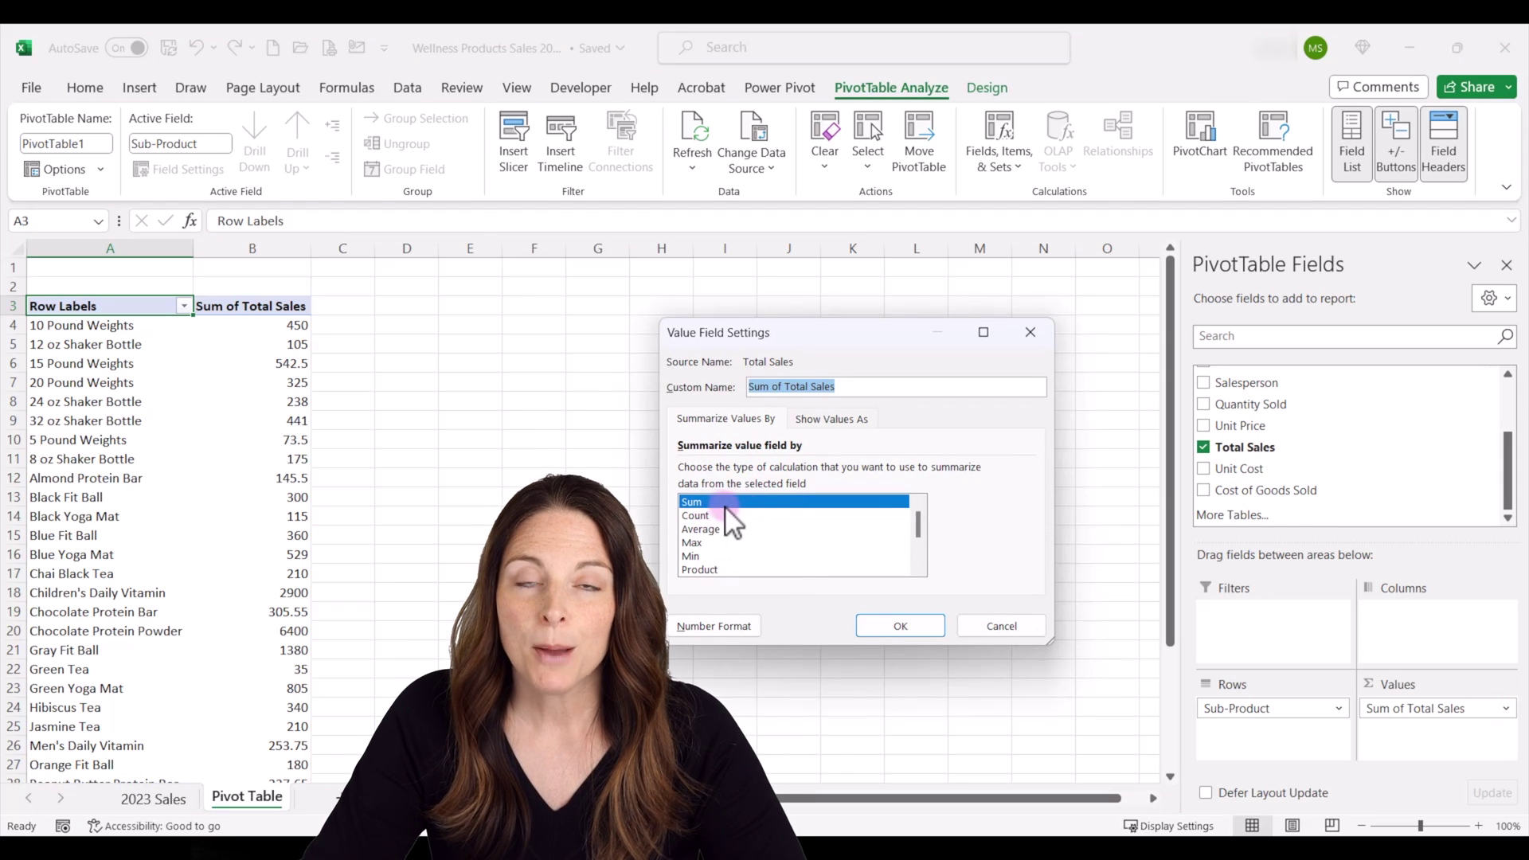
pyautogui.click(900, 626)
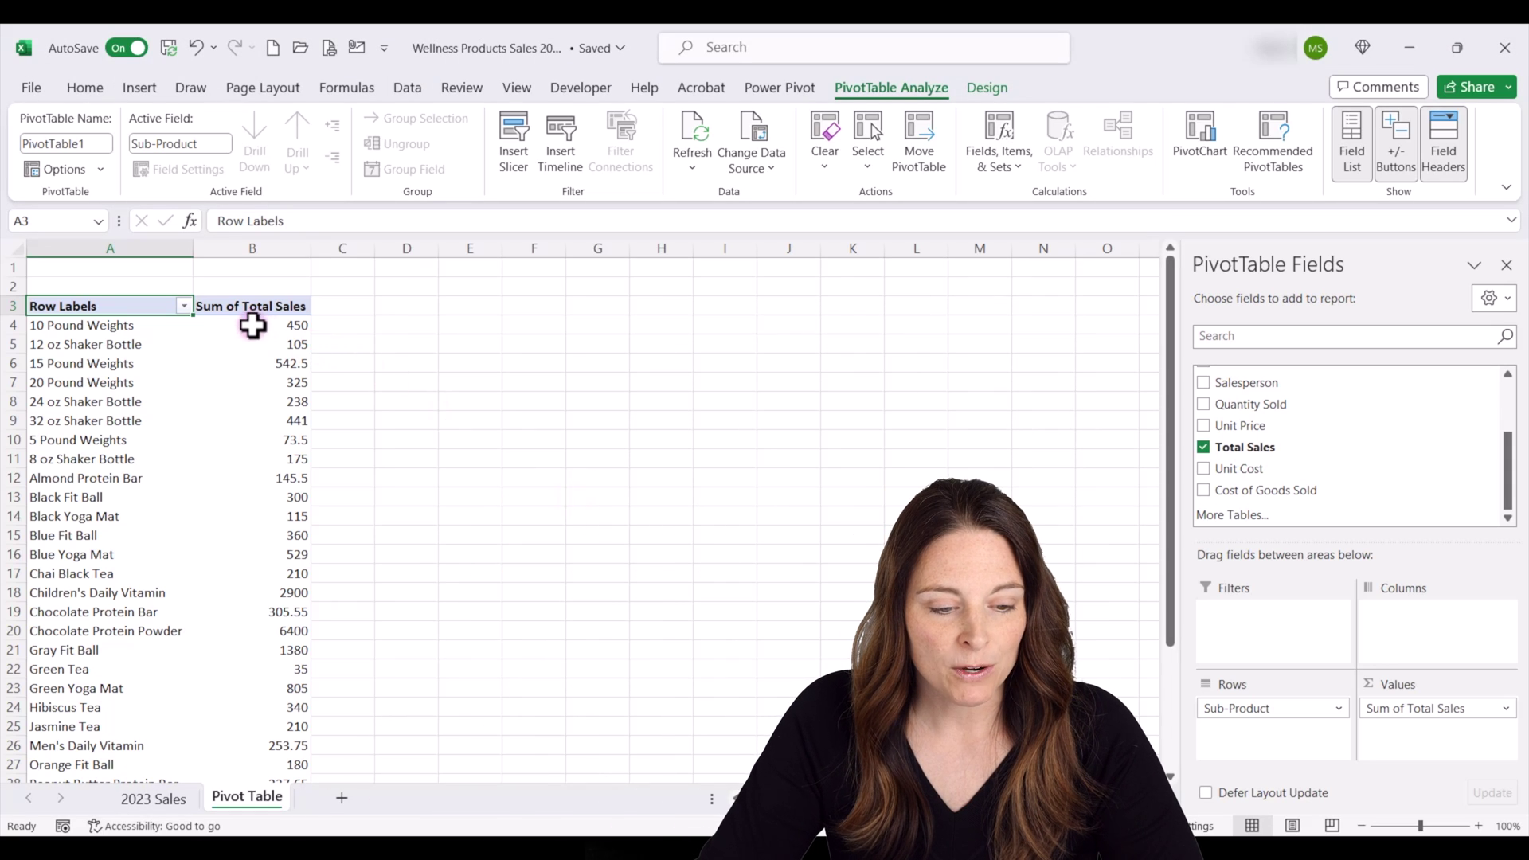
pyautogui.click(253, 325)
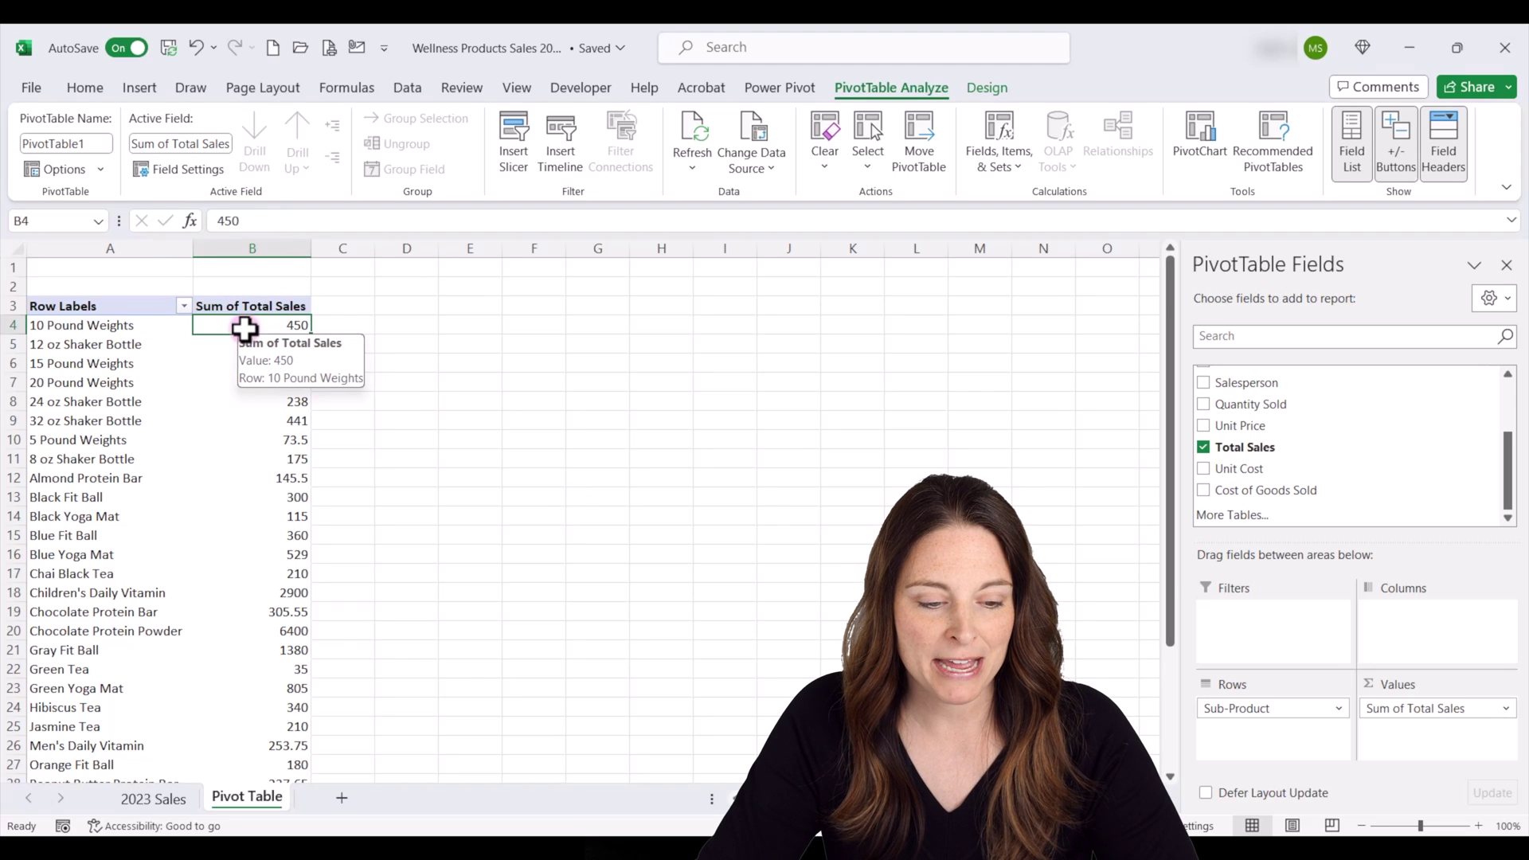
# - Format the Sum of Total Sales values as Currency, such as $450.00
pyautogui.rightClick(245, 326)
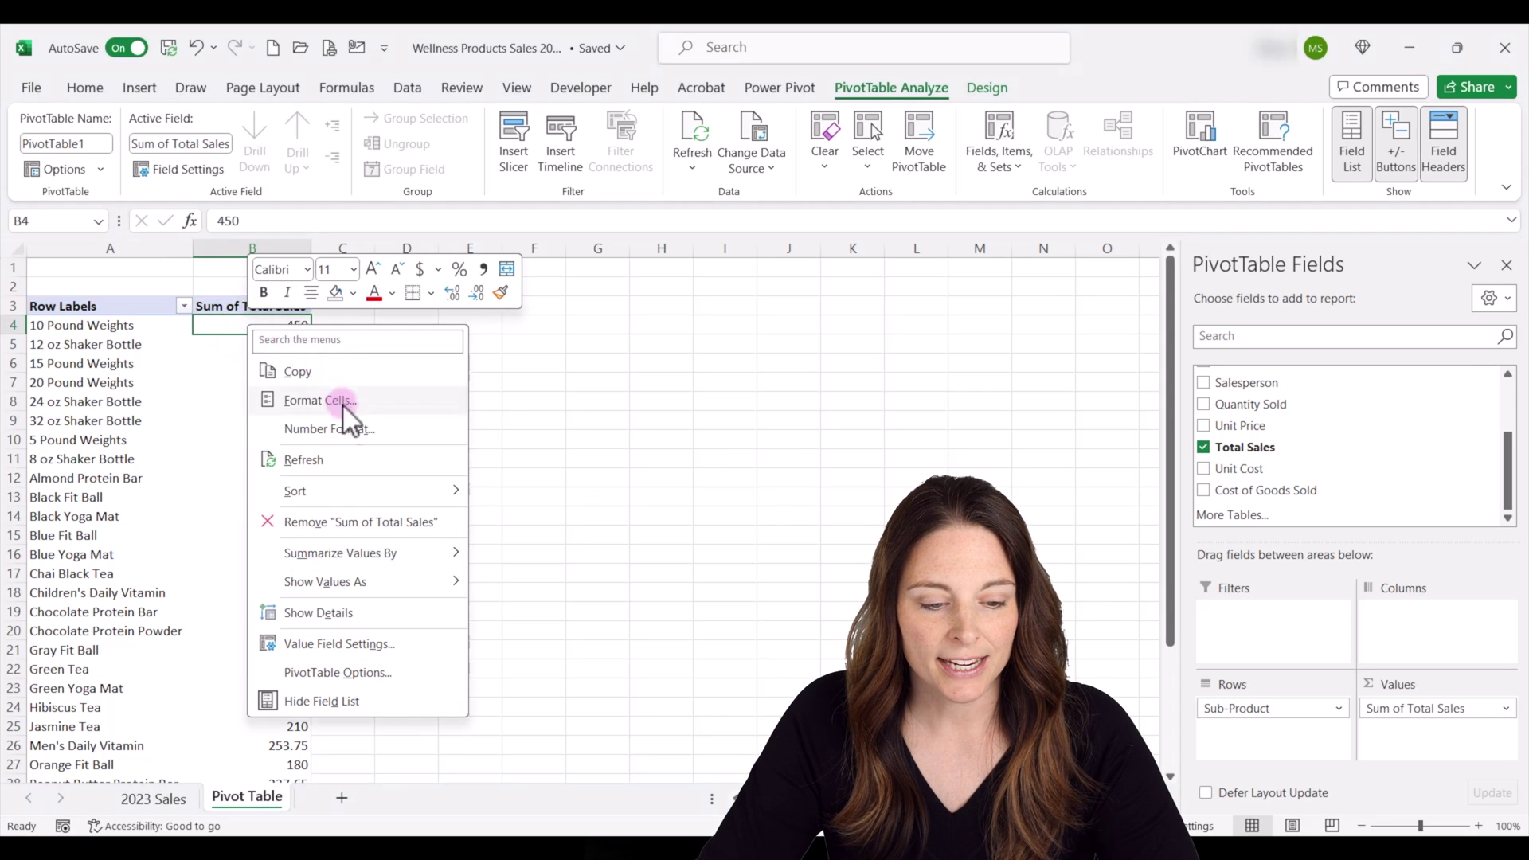
pyautogui.click(356, 430)
pyautogui.click(145, 292)
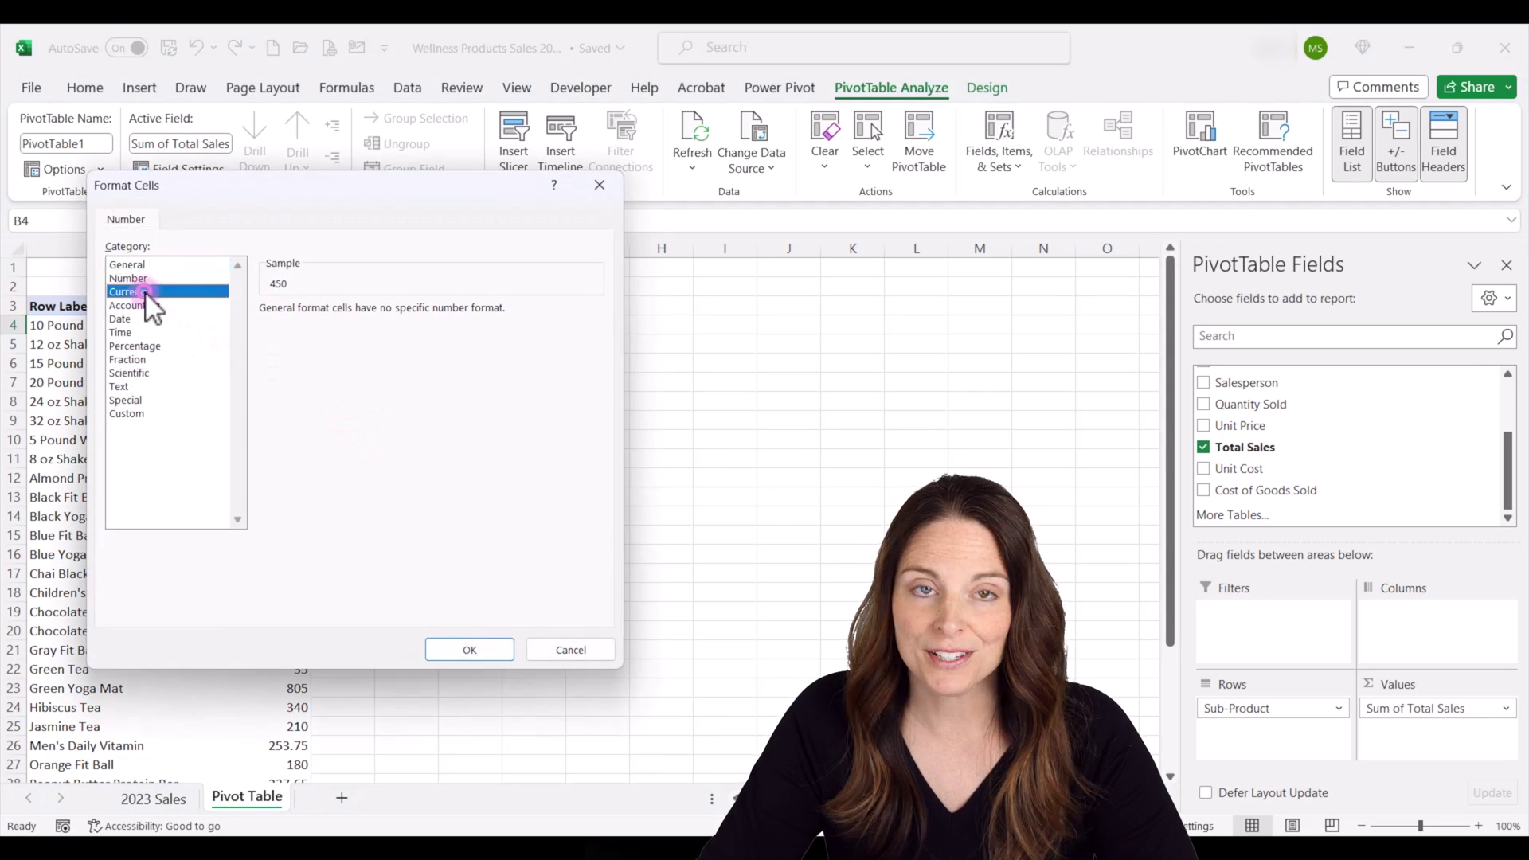
pyautogui.click(462, 647)
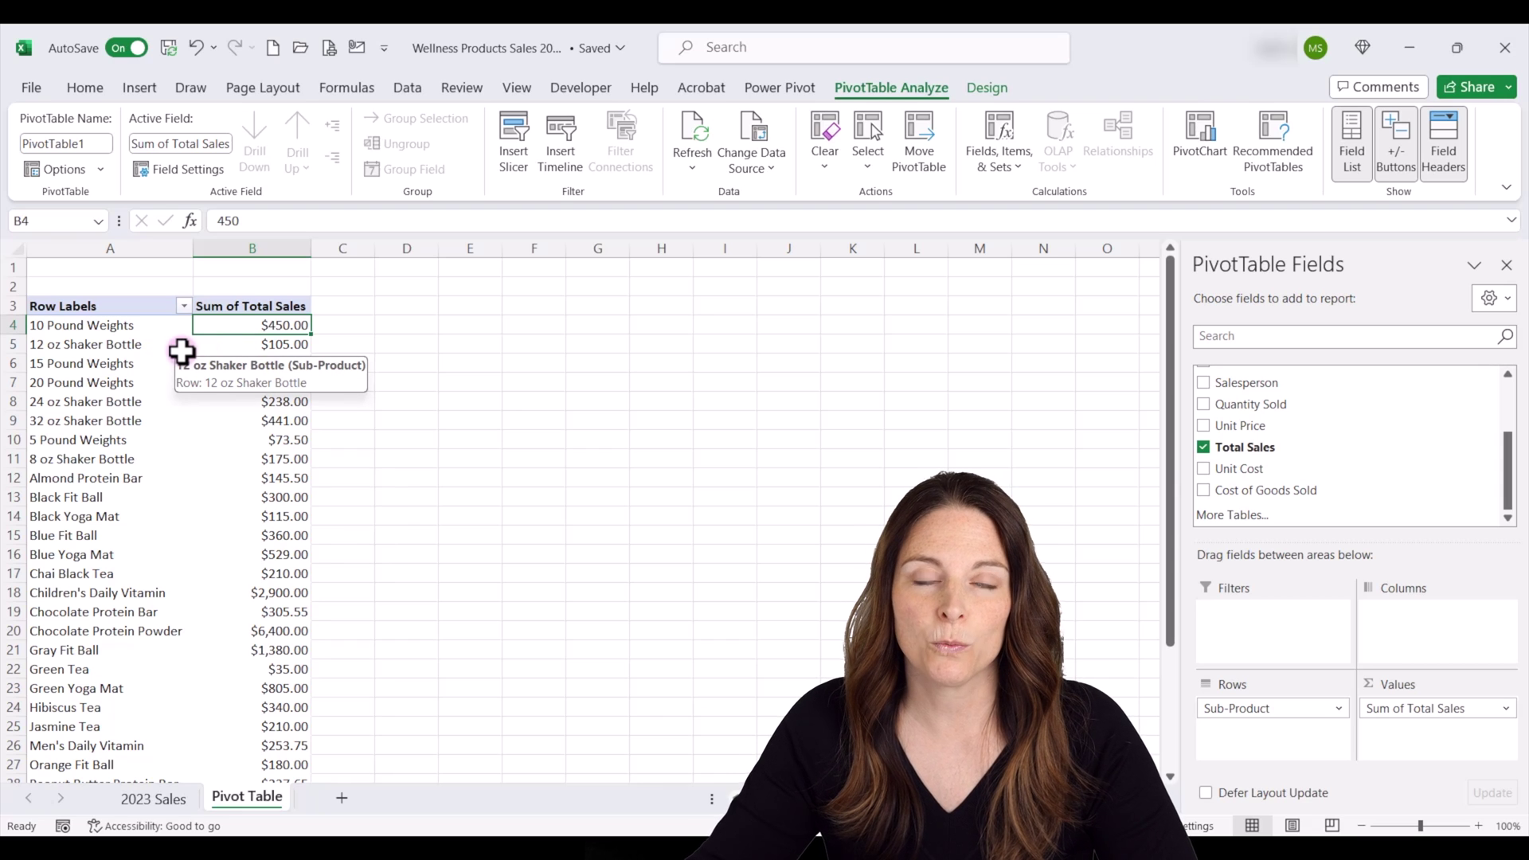
pyautogui.rightClick(231, 325)
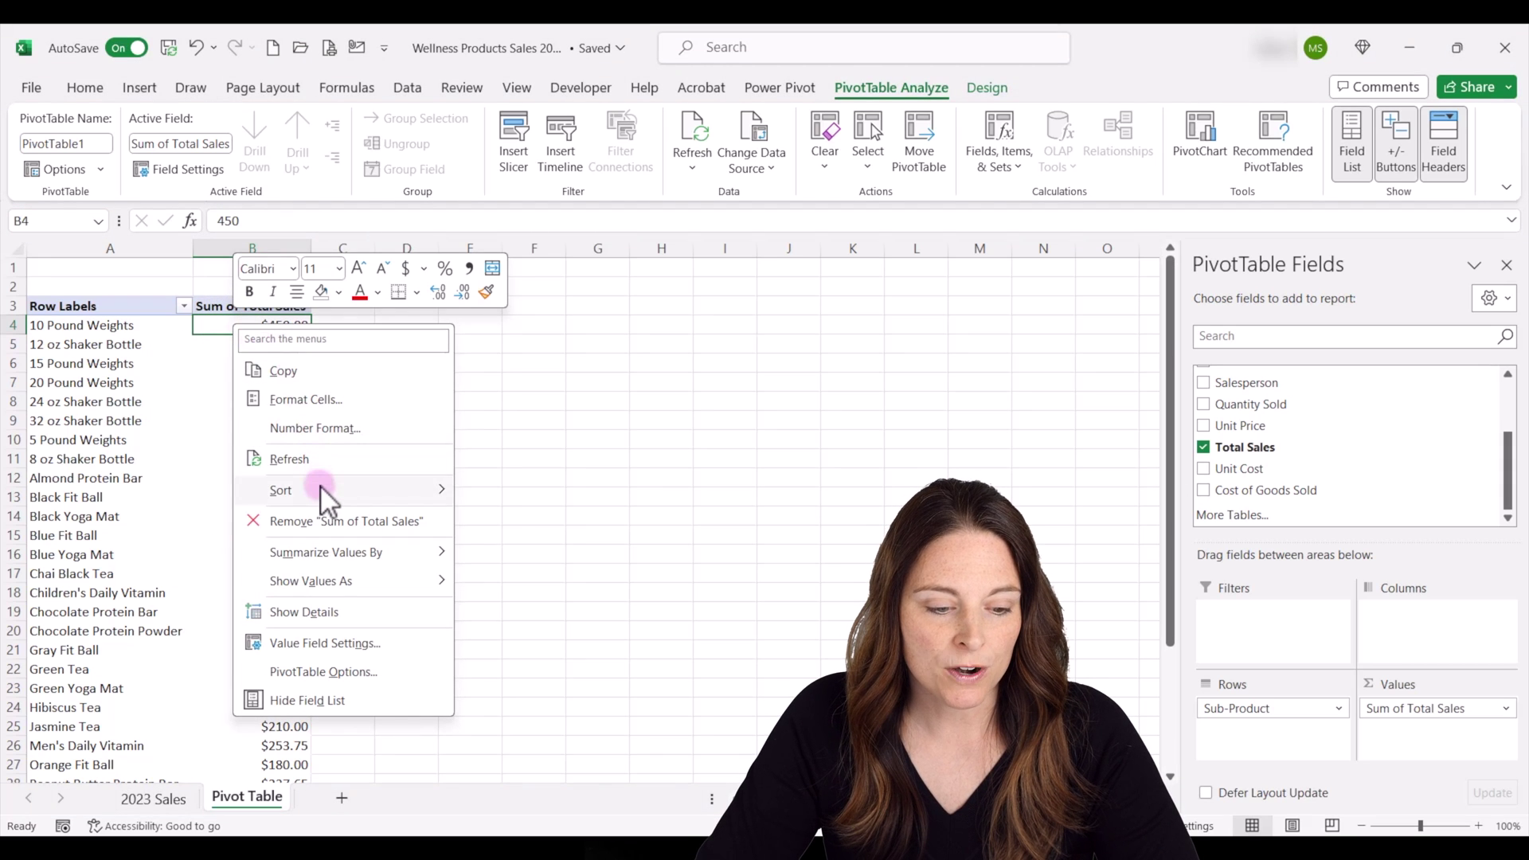
pyautogui.moveTo(281, 490)
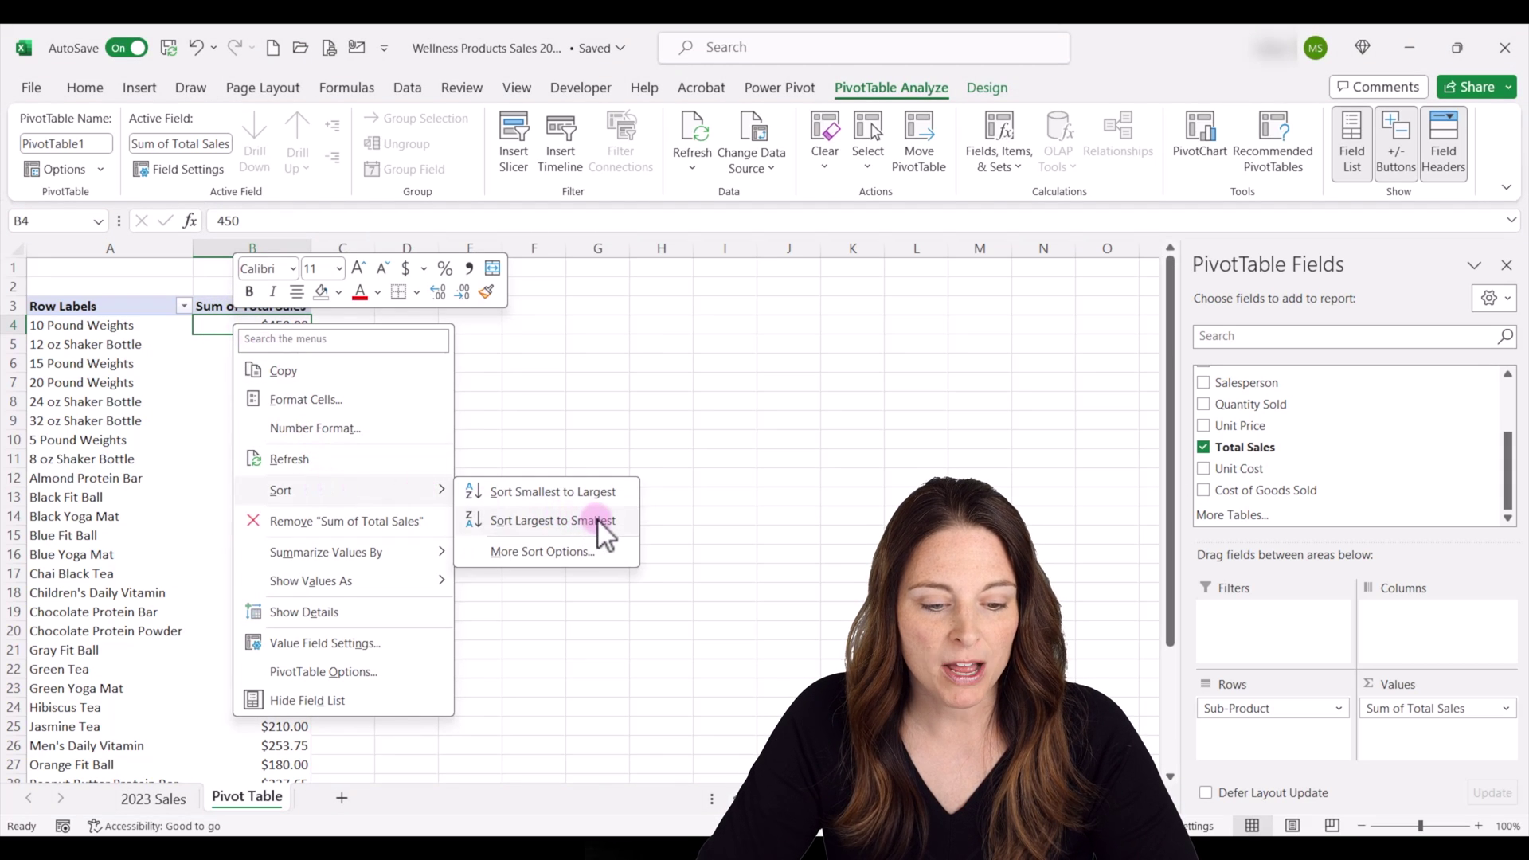
# - Sort sub-products largest to smallest by sales, then try and clear a three-product Row Labels filter
pyautogui.click(597, 520)
pyautogui.click(95, 325)
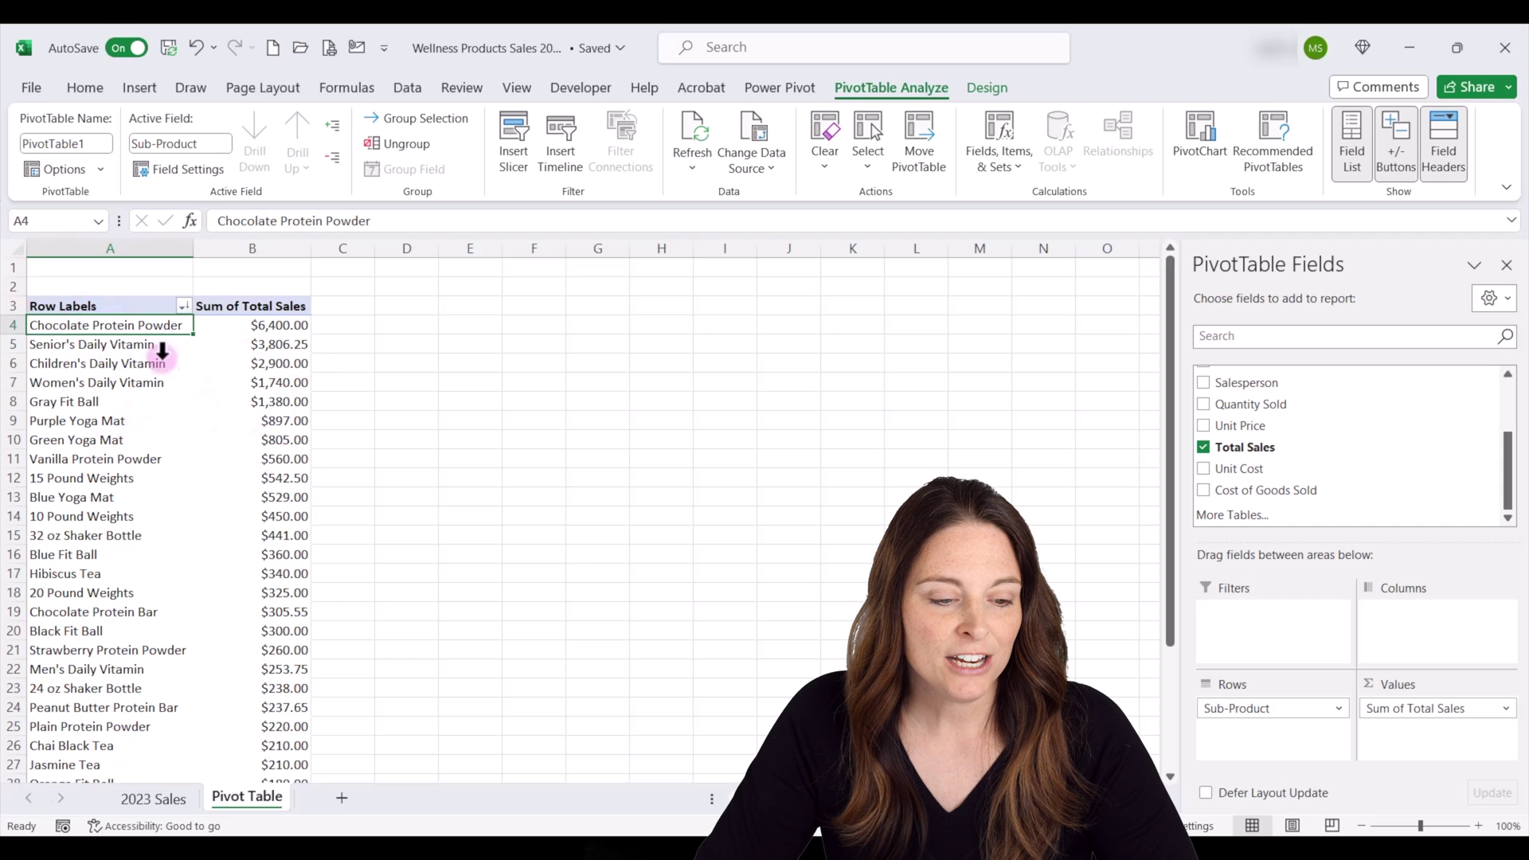
pyautogui.click(183, 307)
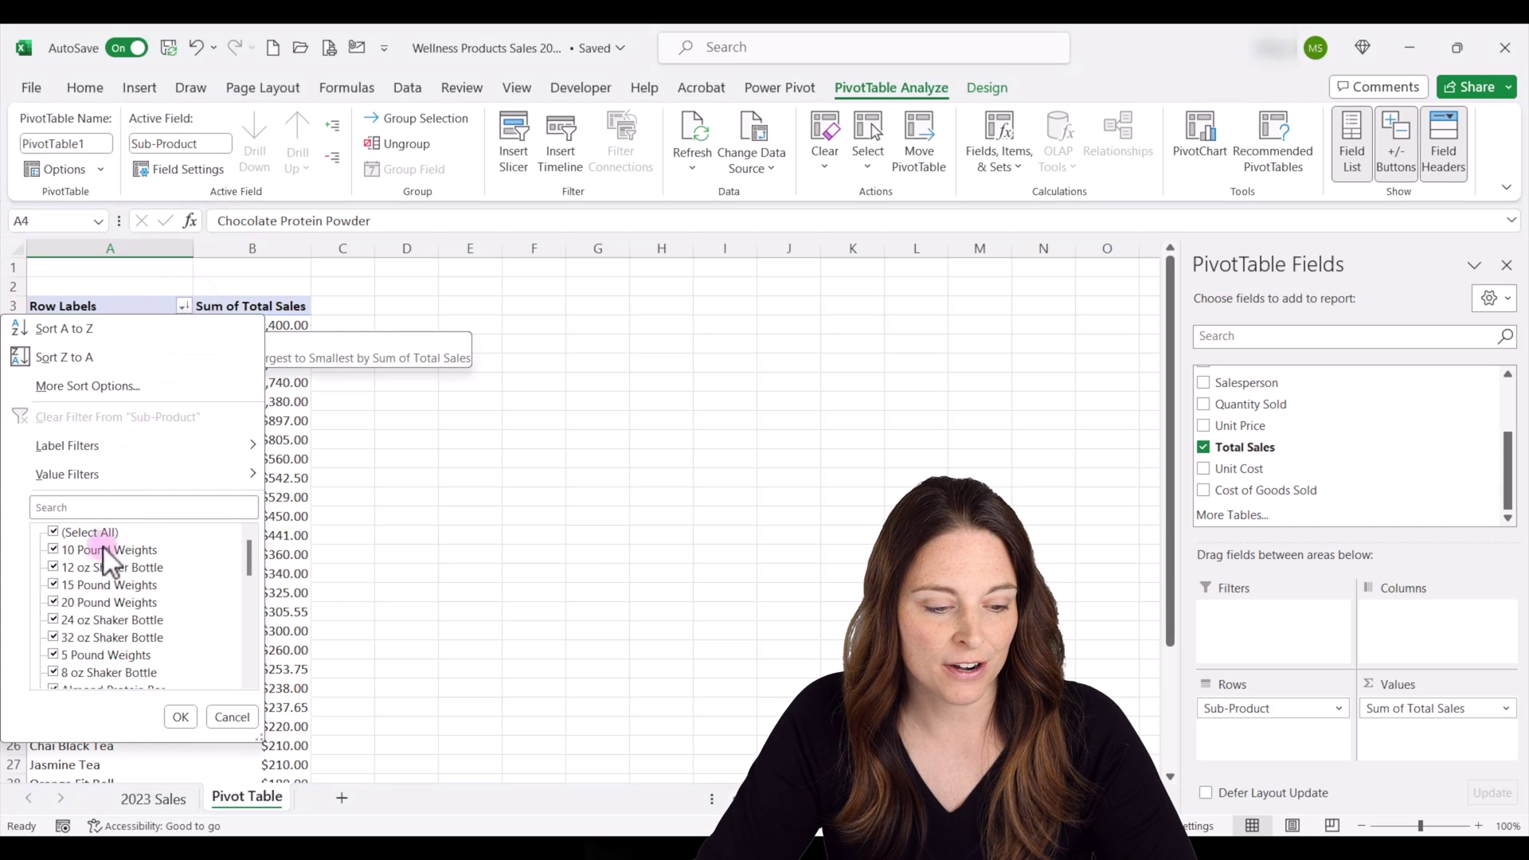
pyautogui.click(53, 532)
pyautogui.click(54, 584)
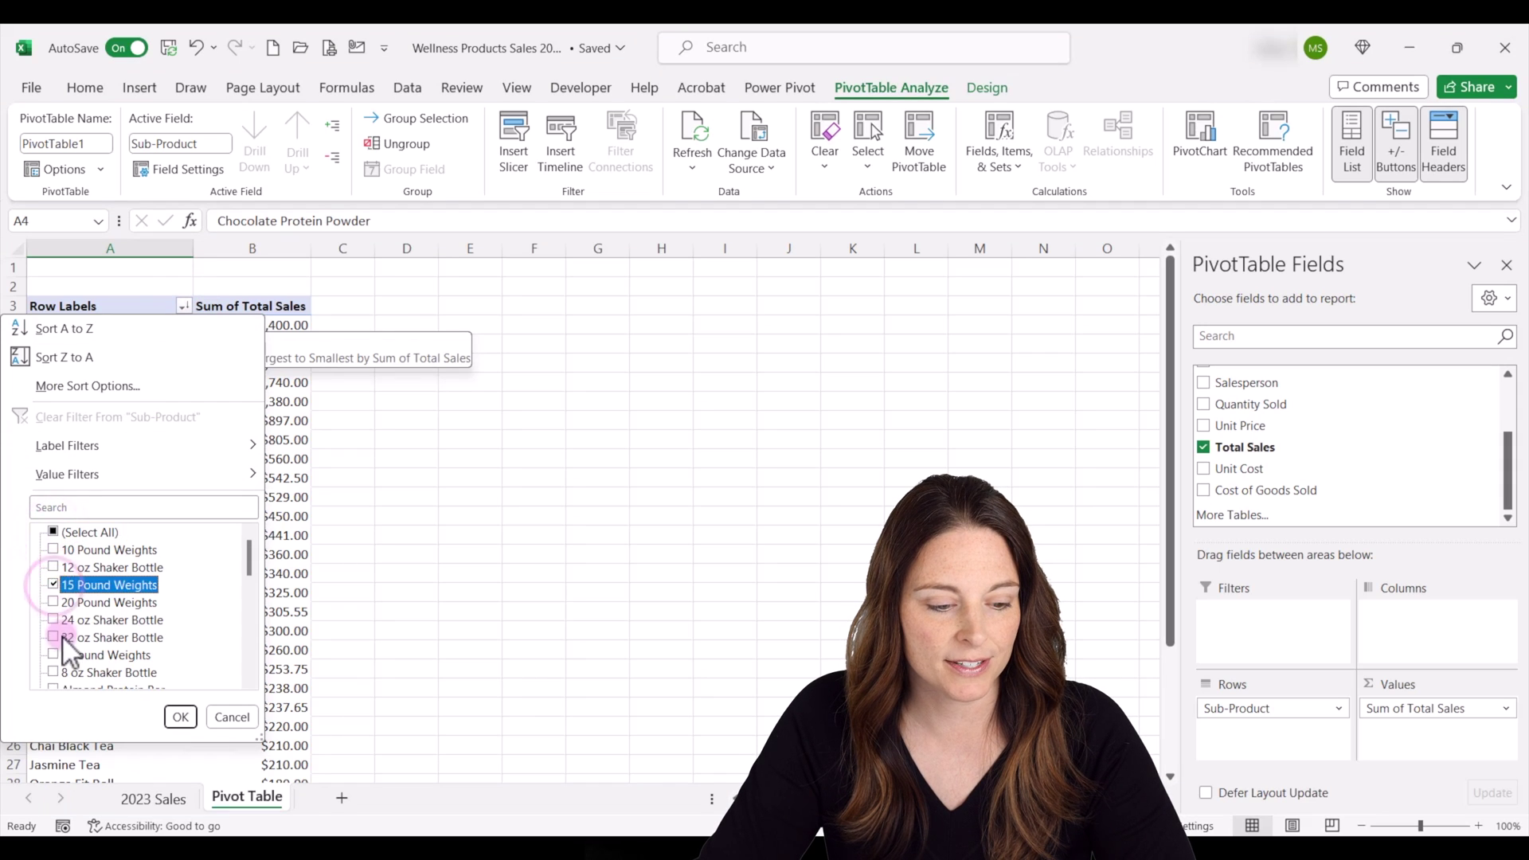
pyautogui.scroll(-3, 64, 641)
pyautogui.click(54, 620)
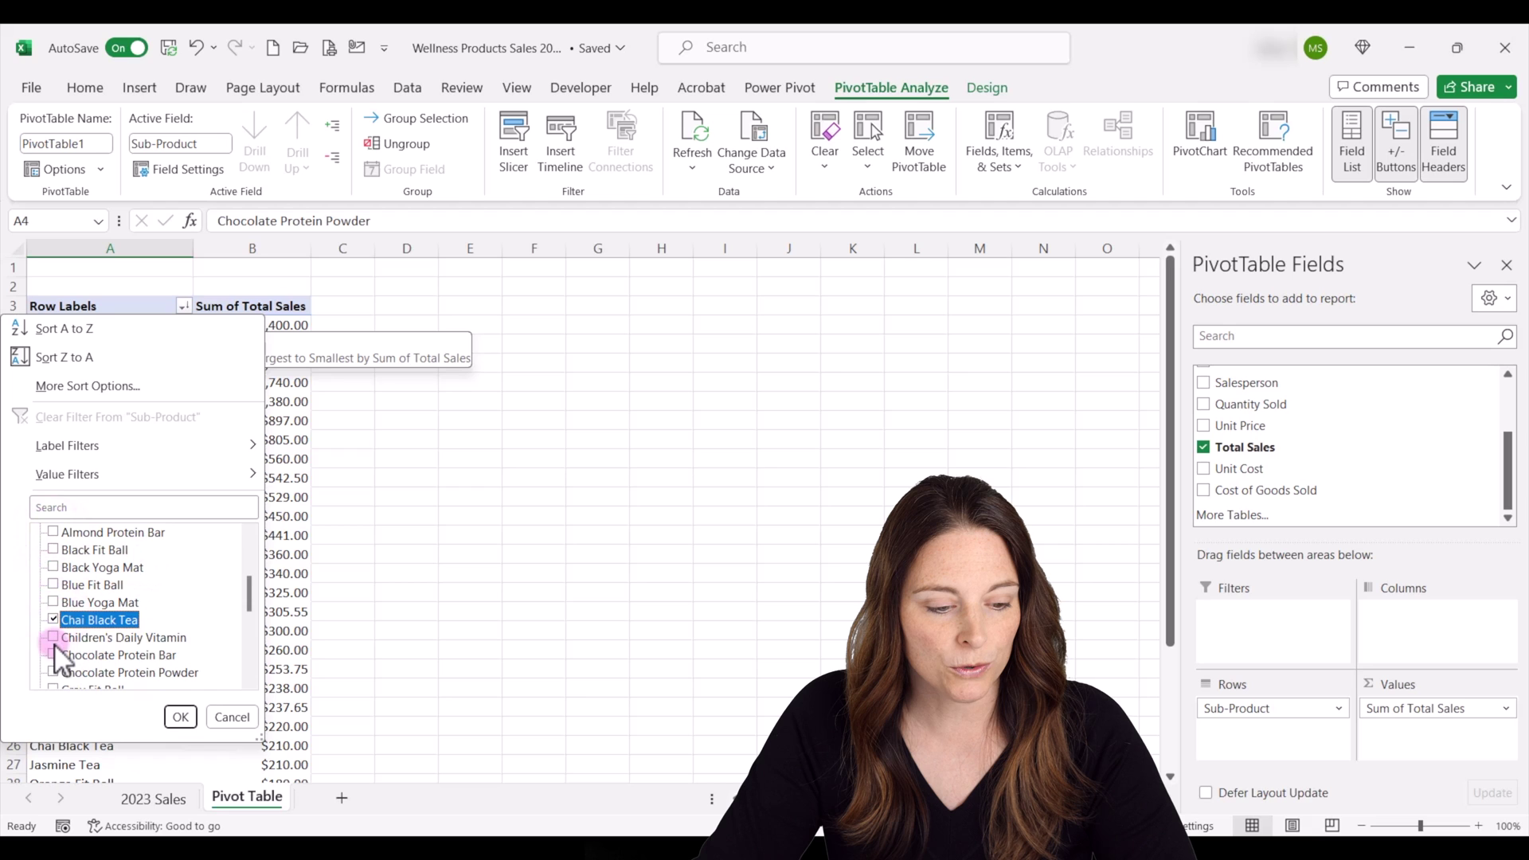
pyautogui.click(190, 720)
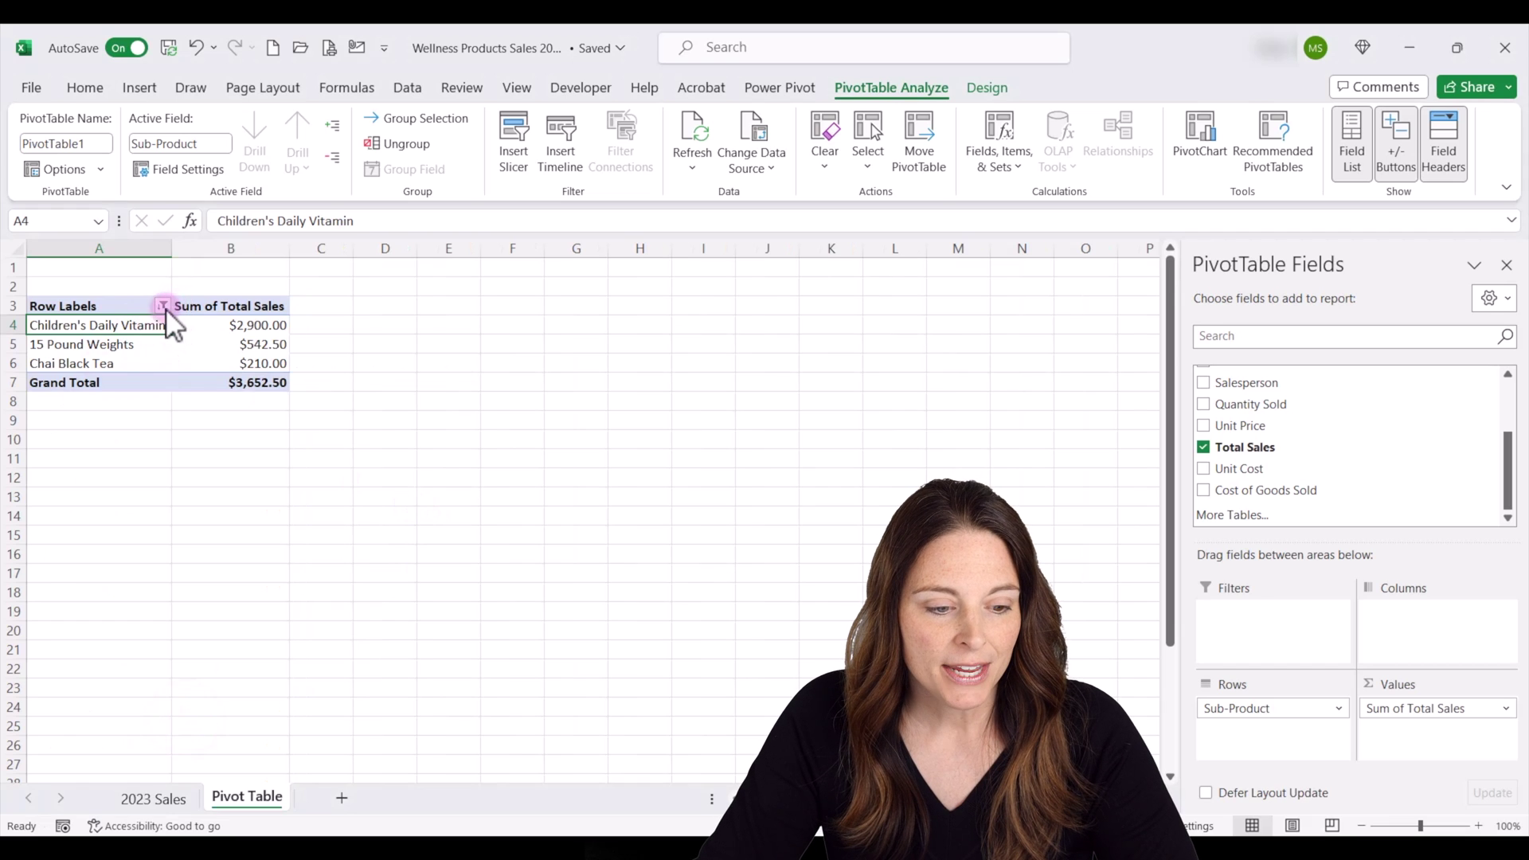
pyautogui.click(162, 306)
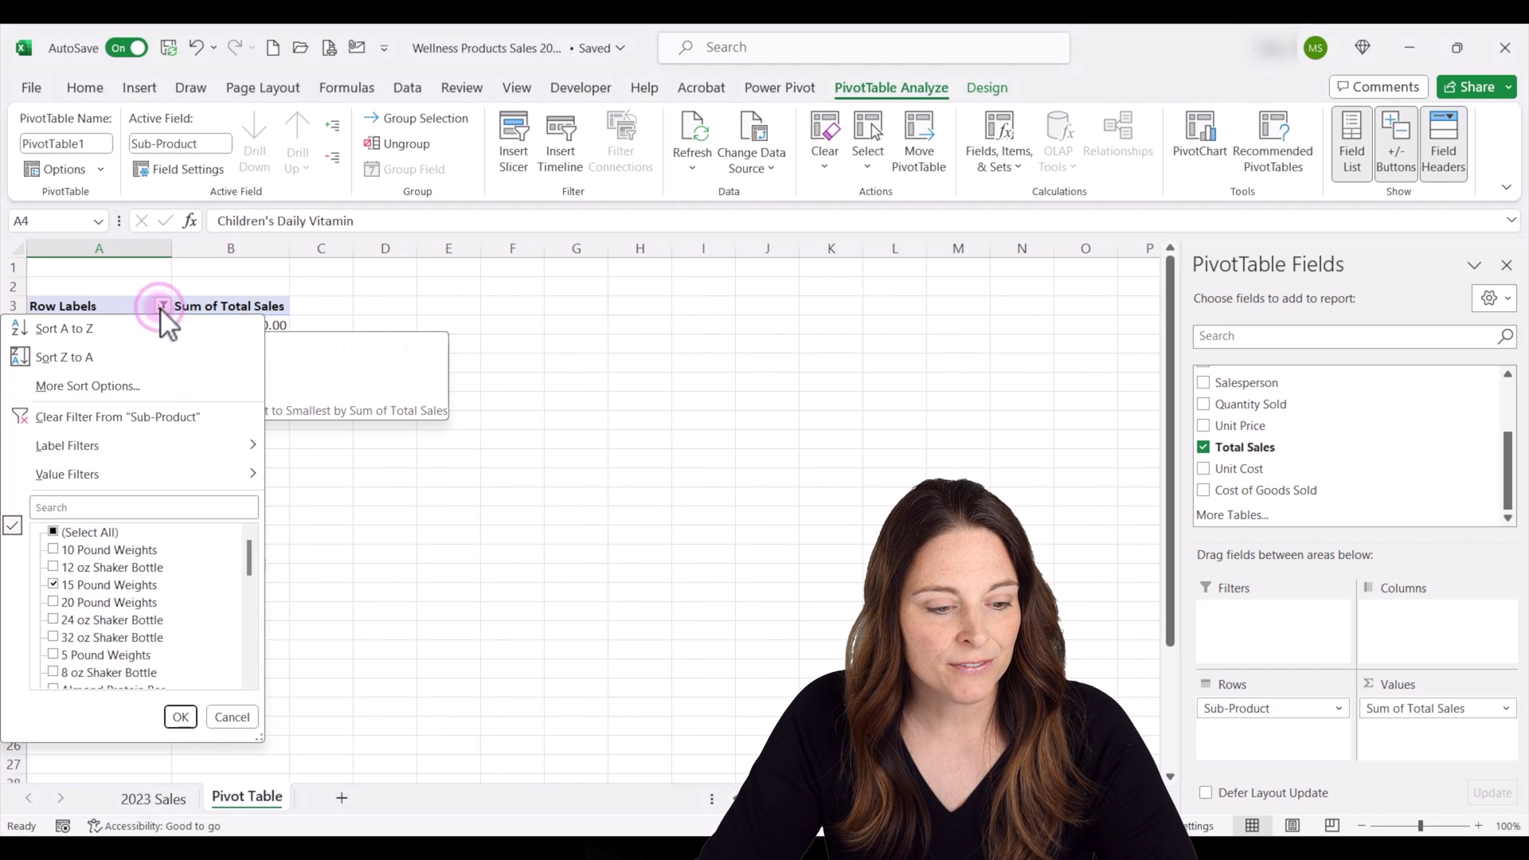
pyautogui.click(113, 421)
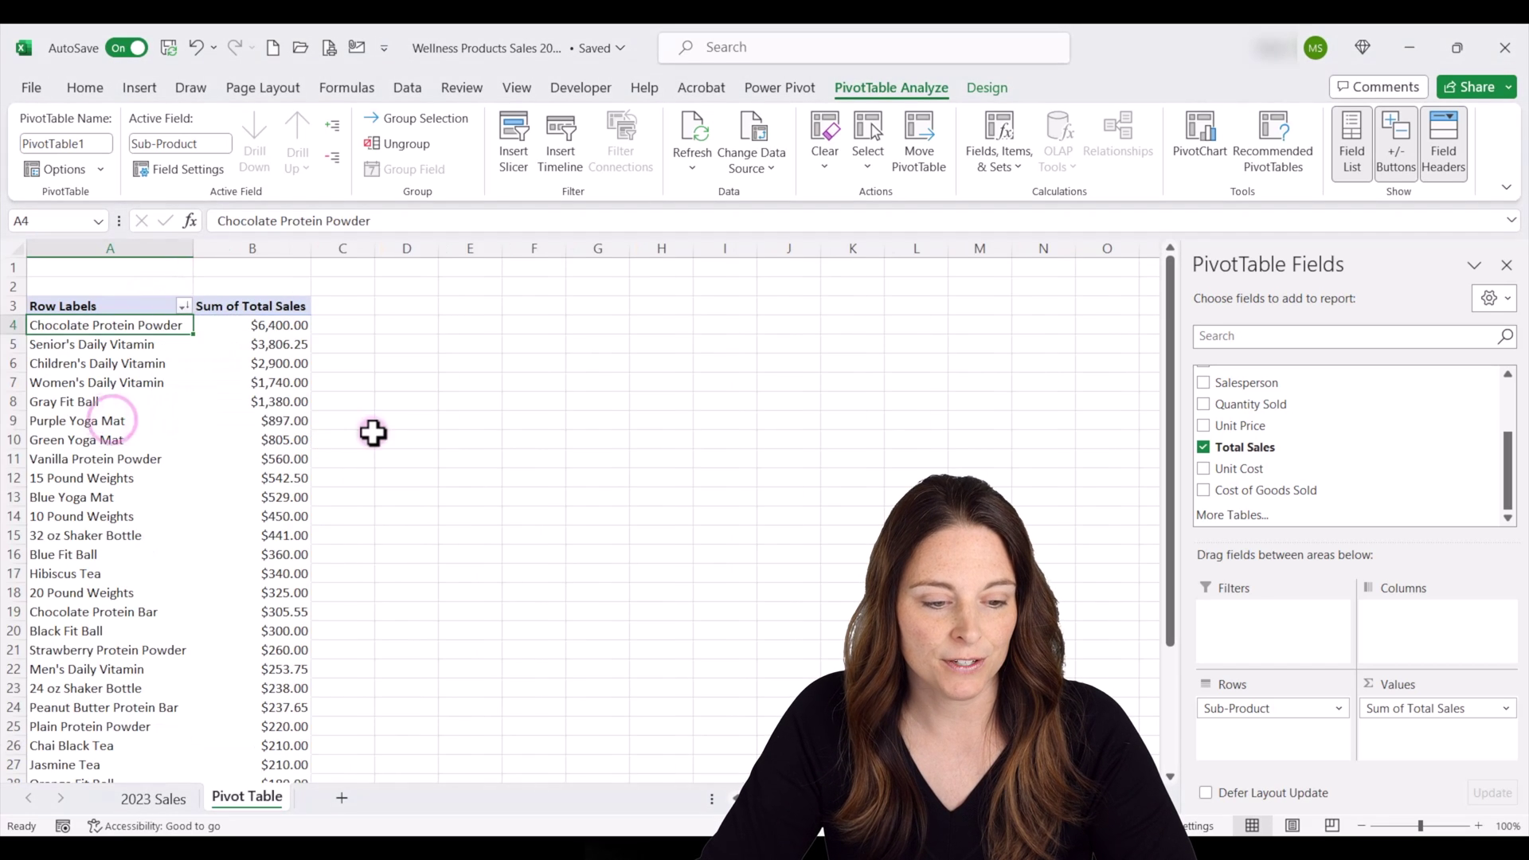
# - Add Category and then Product to the pivot Rows area beneath Sub-Product
pyautogui.click(130, 305)
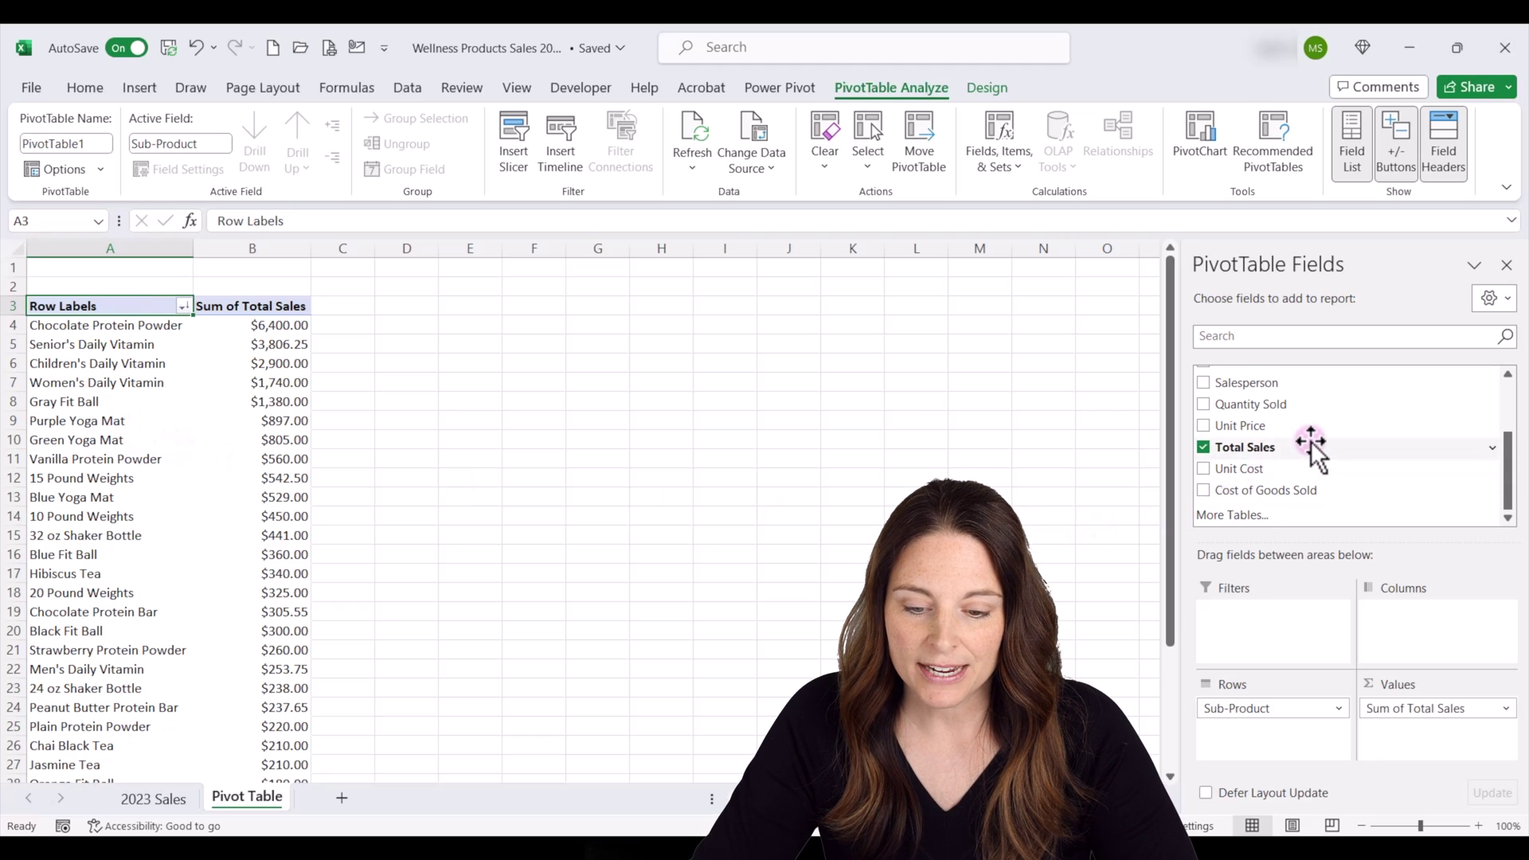
pyautogui.scroll(2, 1310, 442)
pyautogui.scroll(1, 1274, 422)
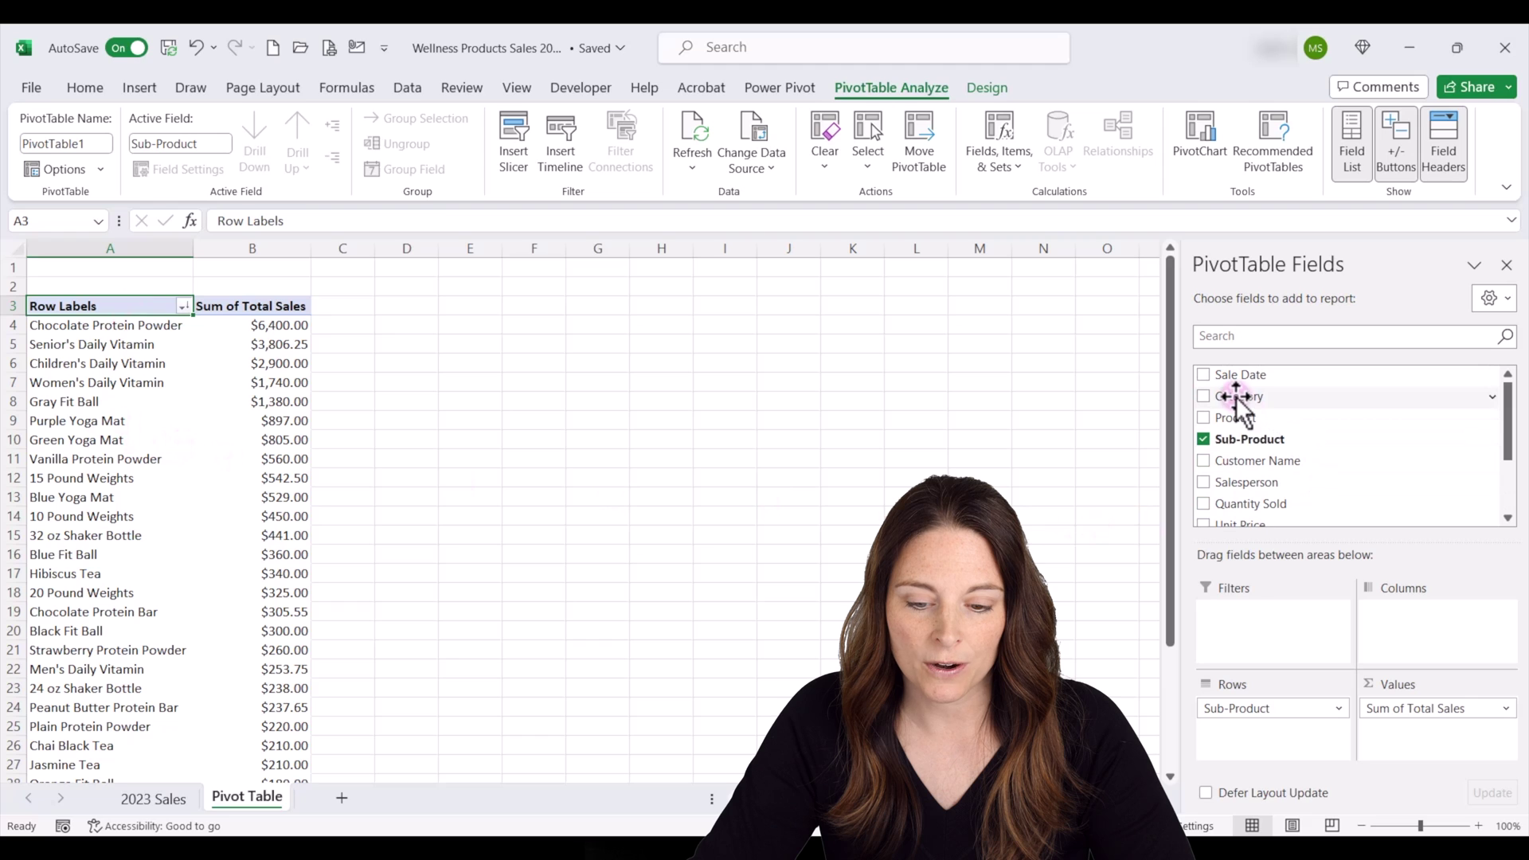
pyautogui.moveTo(1238, 396); pyautogui.dragTo(1290, 761)
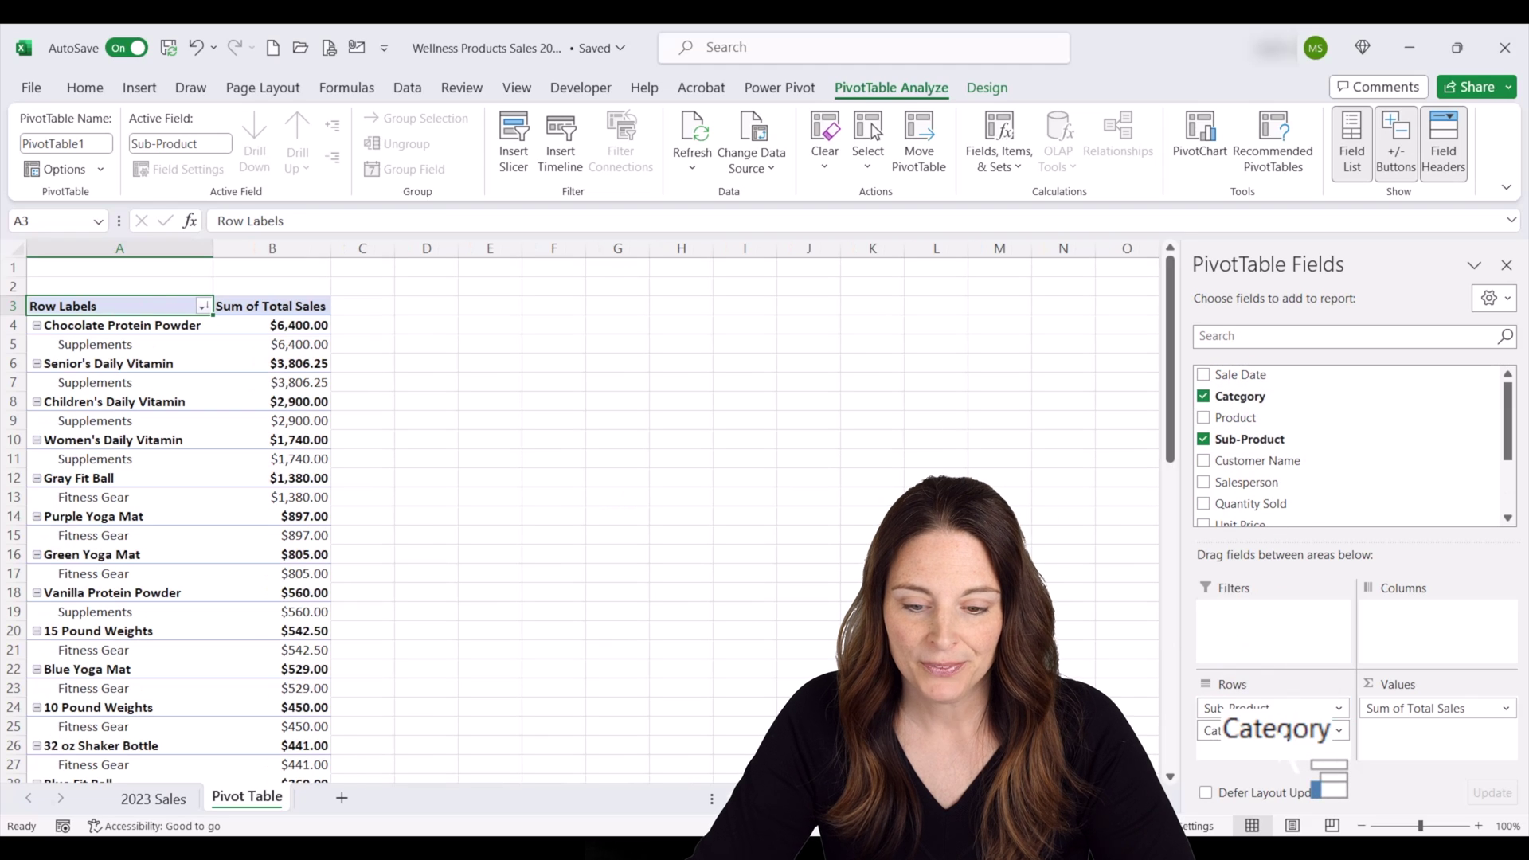
pyautogui.moveTo(1235, 418); pyautogui.dragTo(1305, 763)
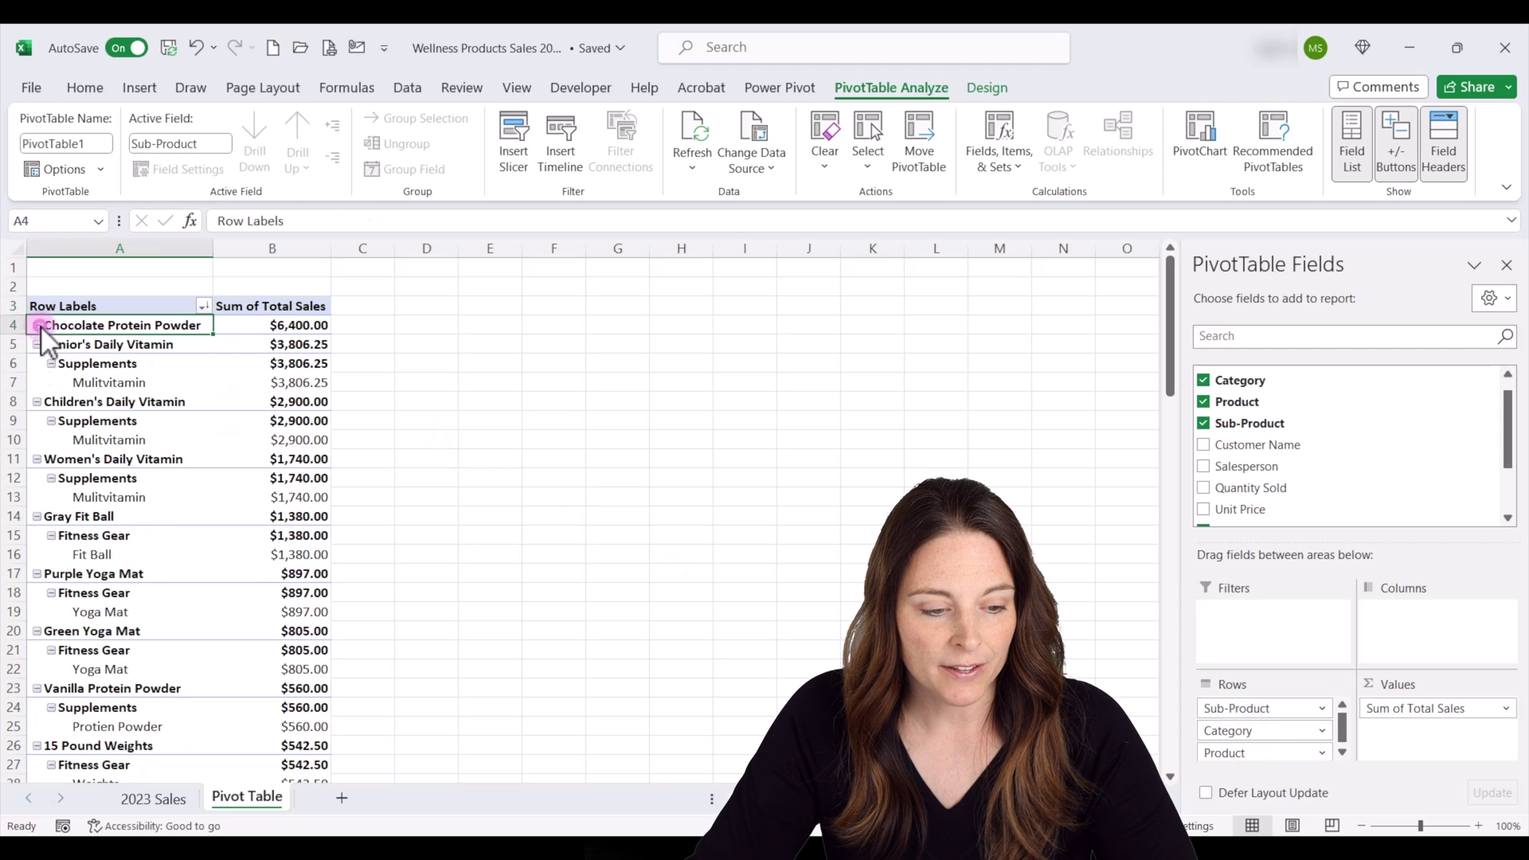
pyautogui.click(41, 327)
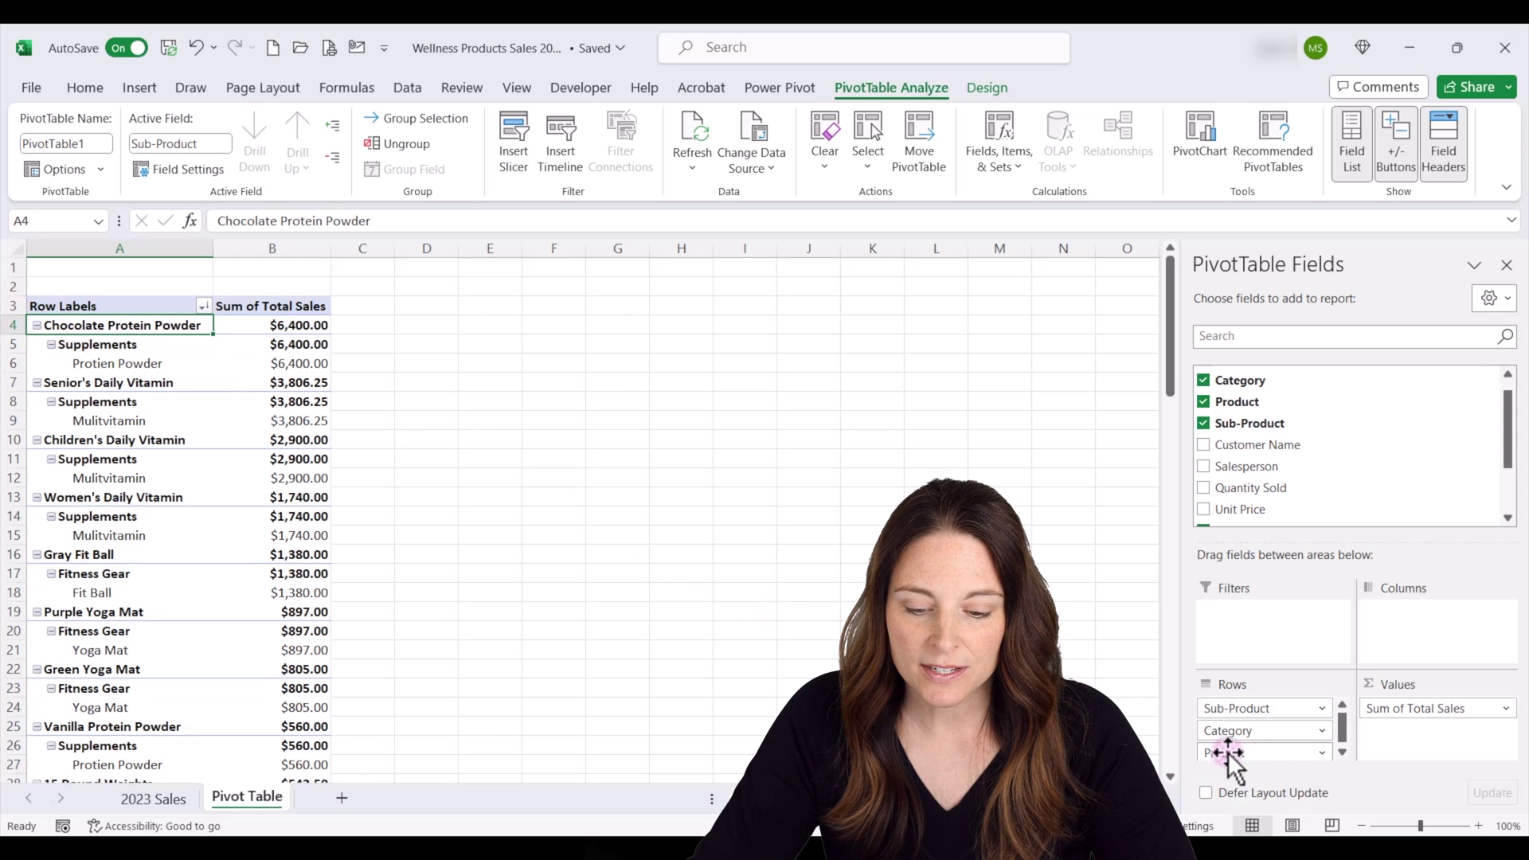
pyautogui.moveTo(1226, 752); pyautogui.dragTo(1226, 731)
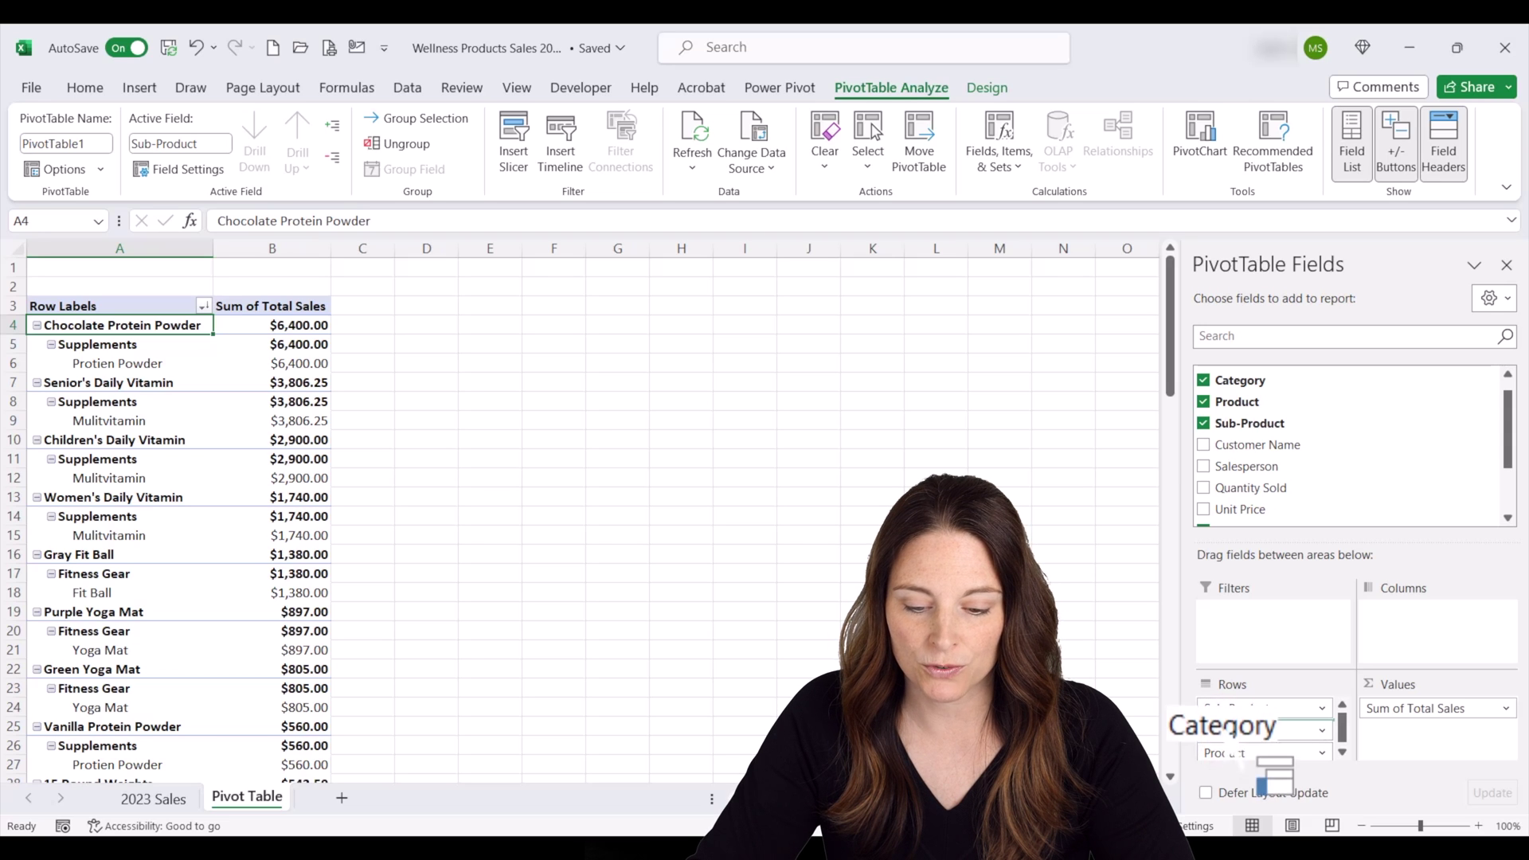
# - Move Category to the top of Rows, above Product and Sub-Product
pyautogui.moveTo(1227, 731)
pyautogui.mouseDown()
pyautogui.moveTo(1226, 709)
pyautogui.moveTo(1265, 755)
pyautogui.moveTo(1258, 726)
pyautogui.mouseUp()
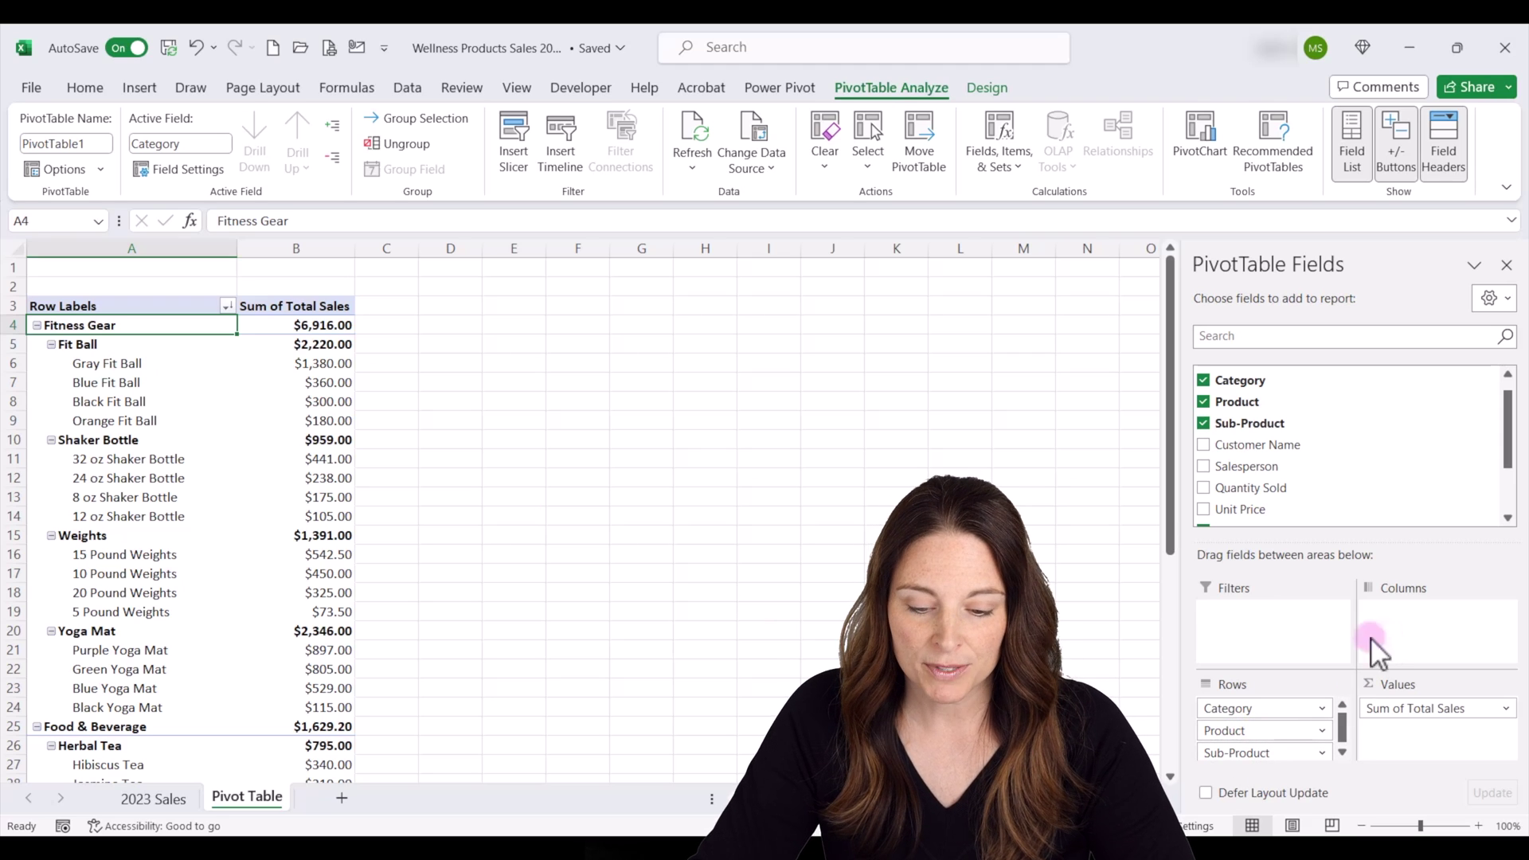
# - Move the Category field from the Rows area to the Columns area
pyautogui.moveTo(1226, 708)
pyautogui.mouseDown()
pyautogui.moveTo(1440, 666)
pyautogui.moveTo(1426, 660)
pyautogui.mouseUp()
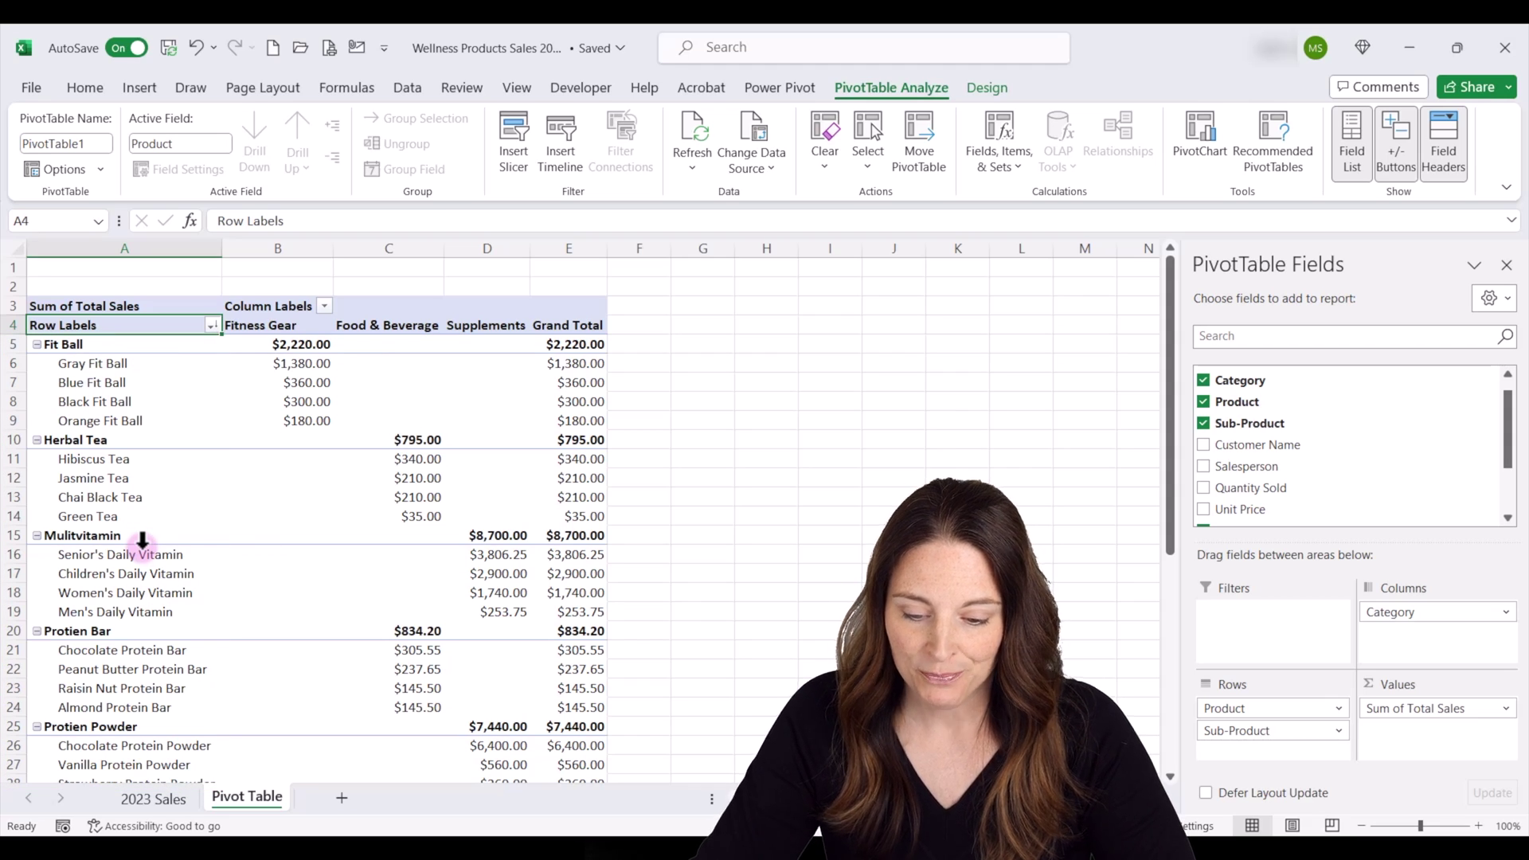
# - Remove the Category and Sub-Product fields so rows list only products, totaling $24,685.20
pyautogui.click(1413, 612)
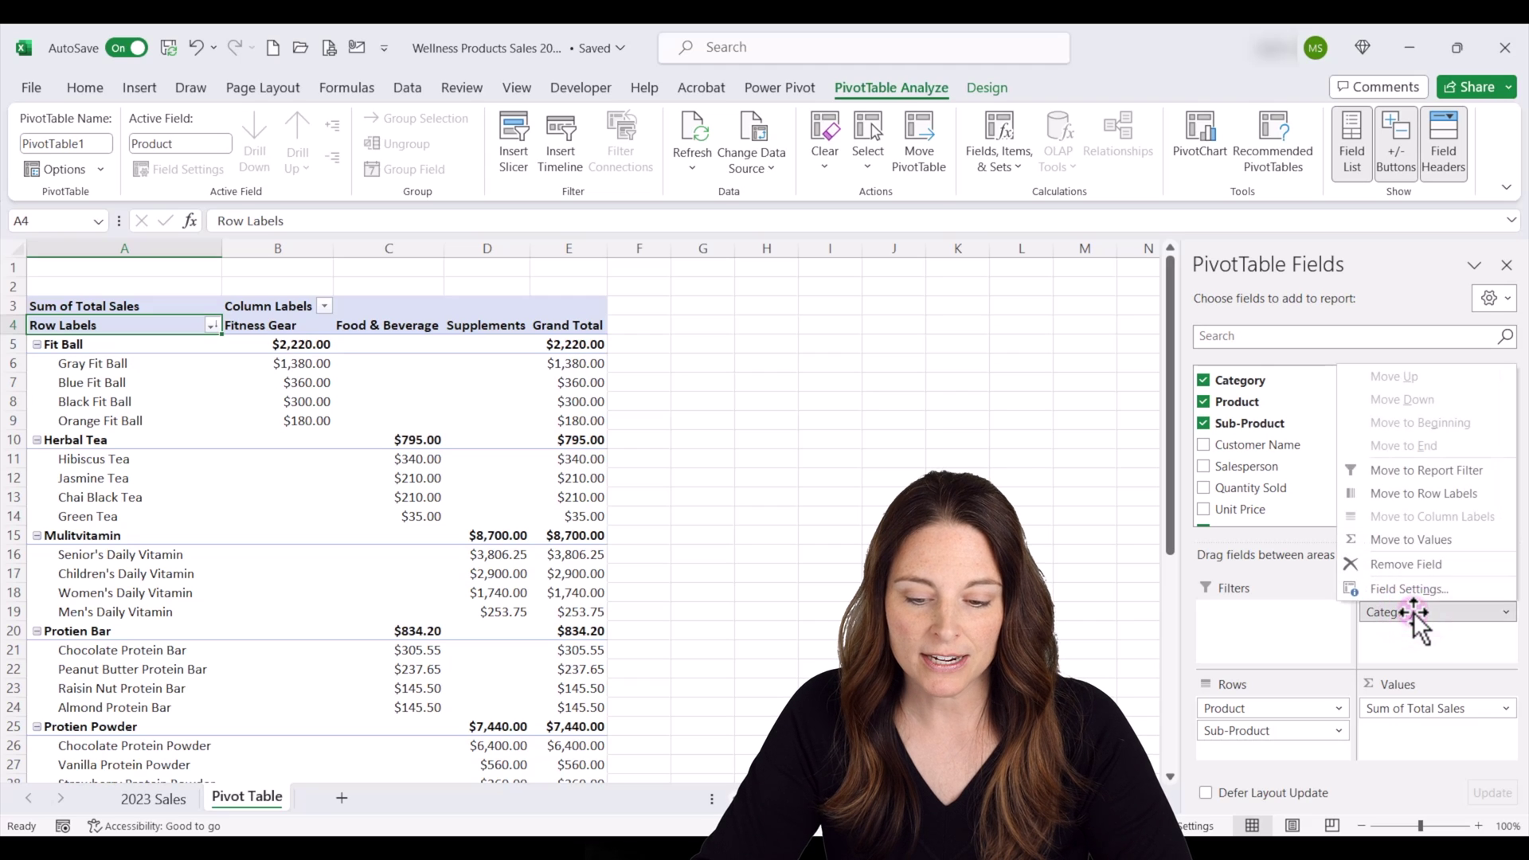
pyautogui.click(1407, 565)
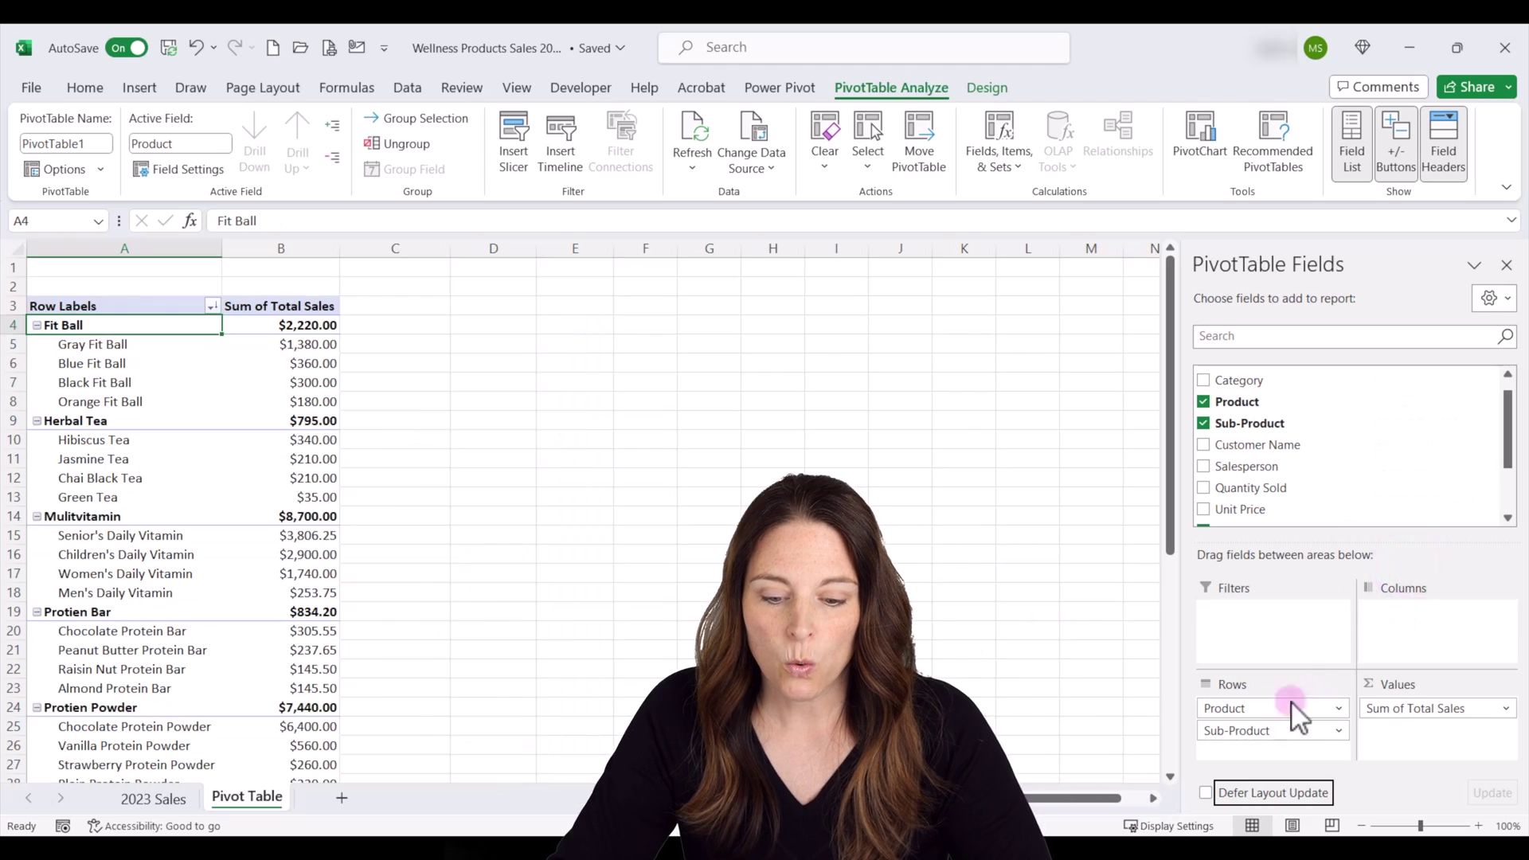
pyautogui.click(1229, 731)
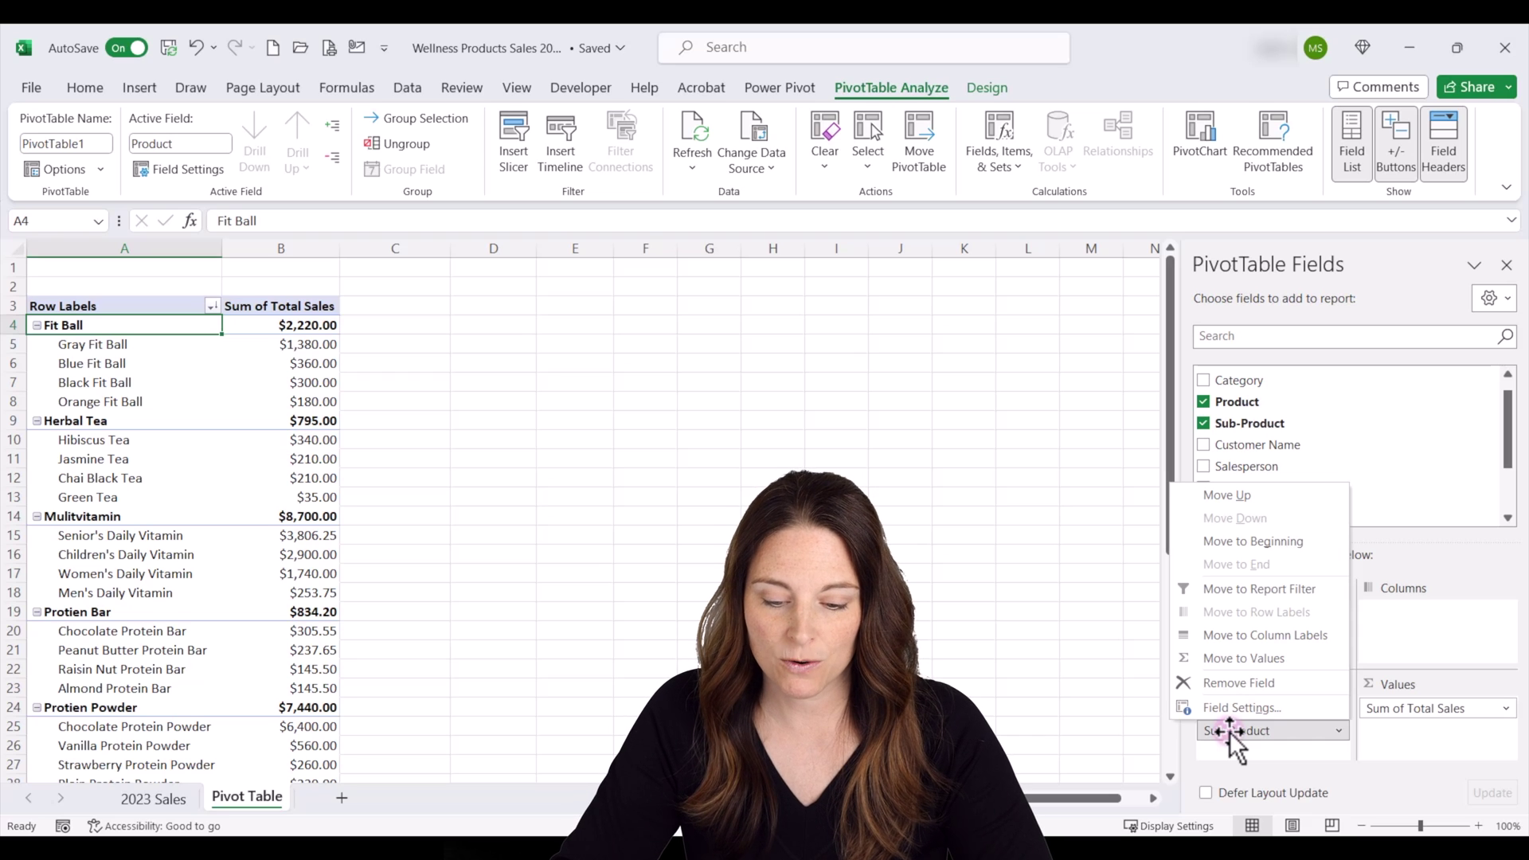
pyautogui.click(1230, 731)
pyautogui.moveTo(1230, 731); pyautogui.dragTo(988, 650)
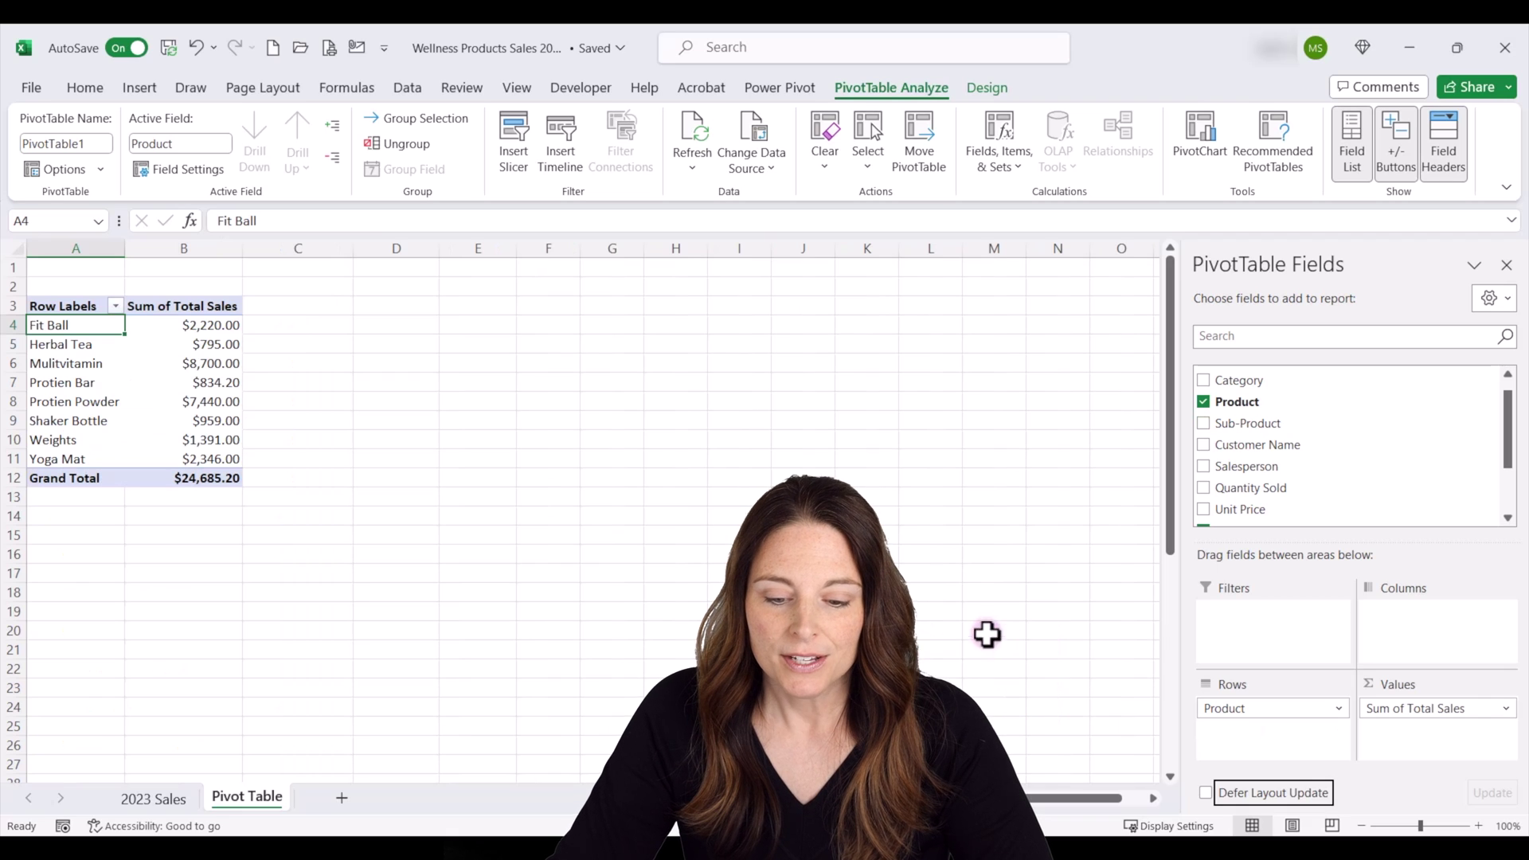
# - Put ungrouped Sale Date first in rows, dropping Days and Months, and move Product into columns
pyautogui.scroll(1, 1251, 430)
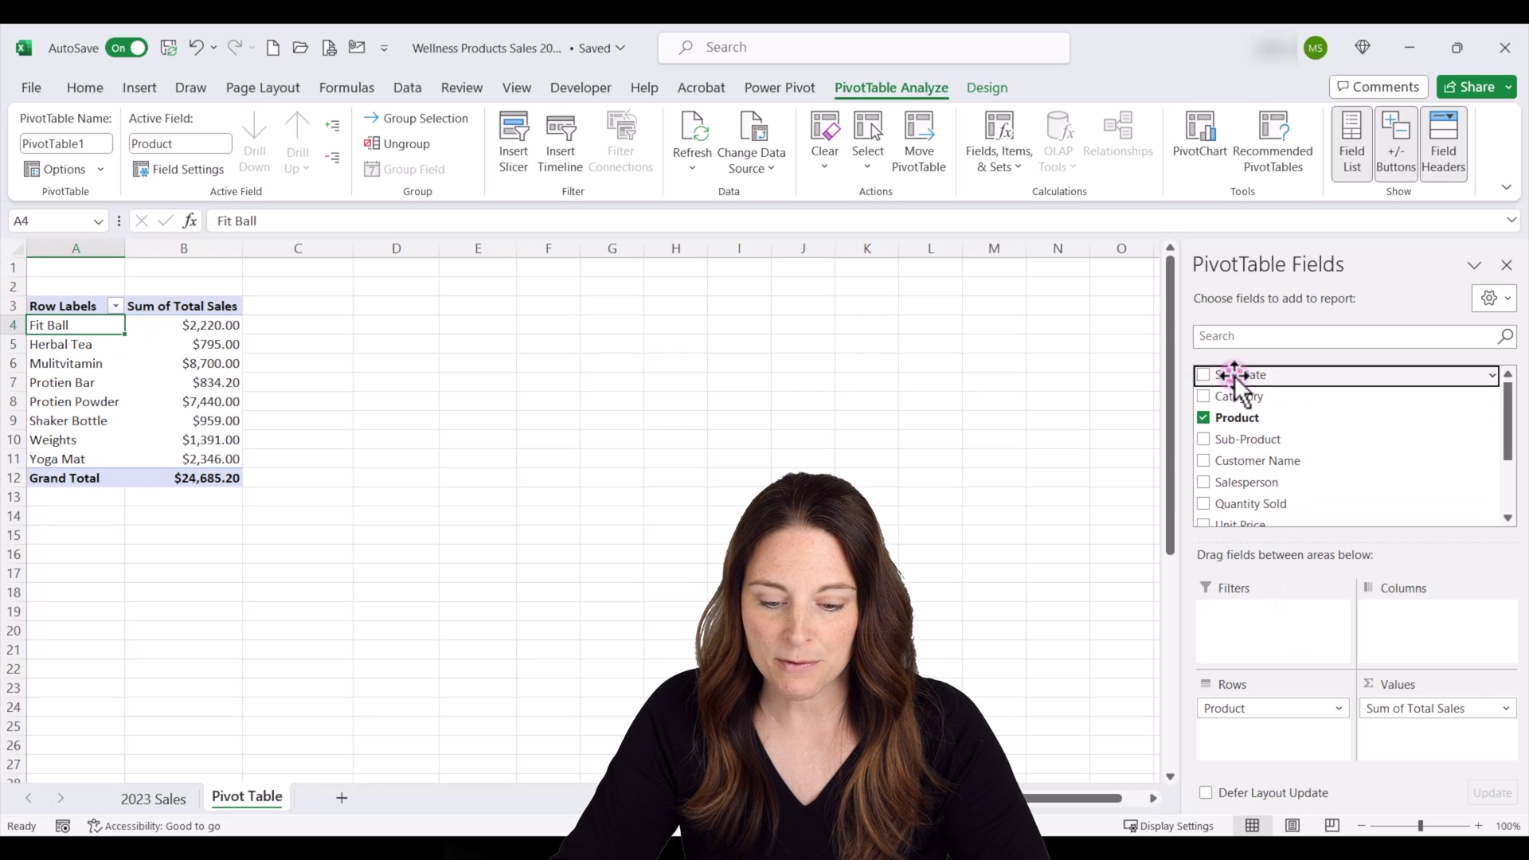
pyautogui.moveTo(1235, 375); pyautogui.dragTo(1311, 742)
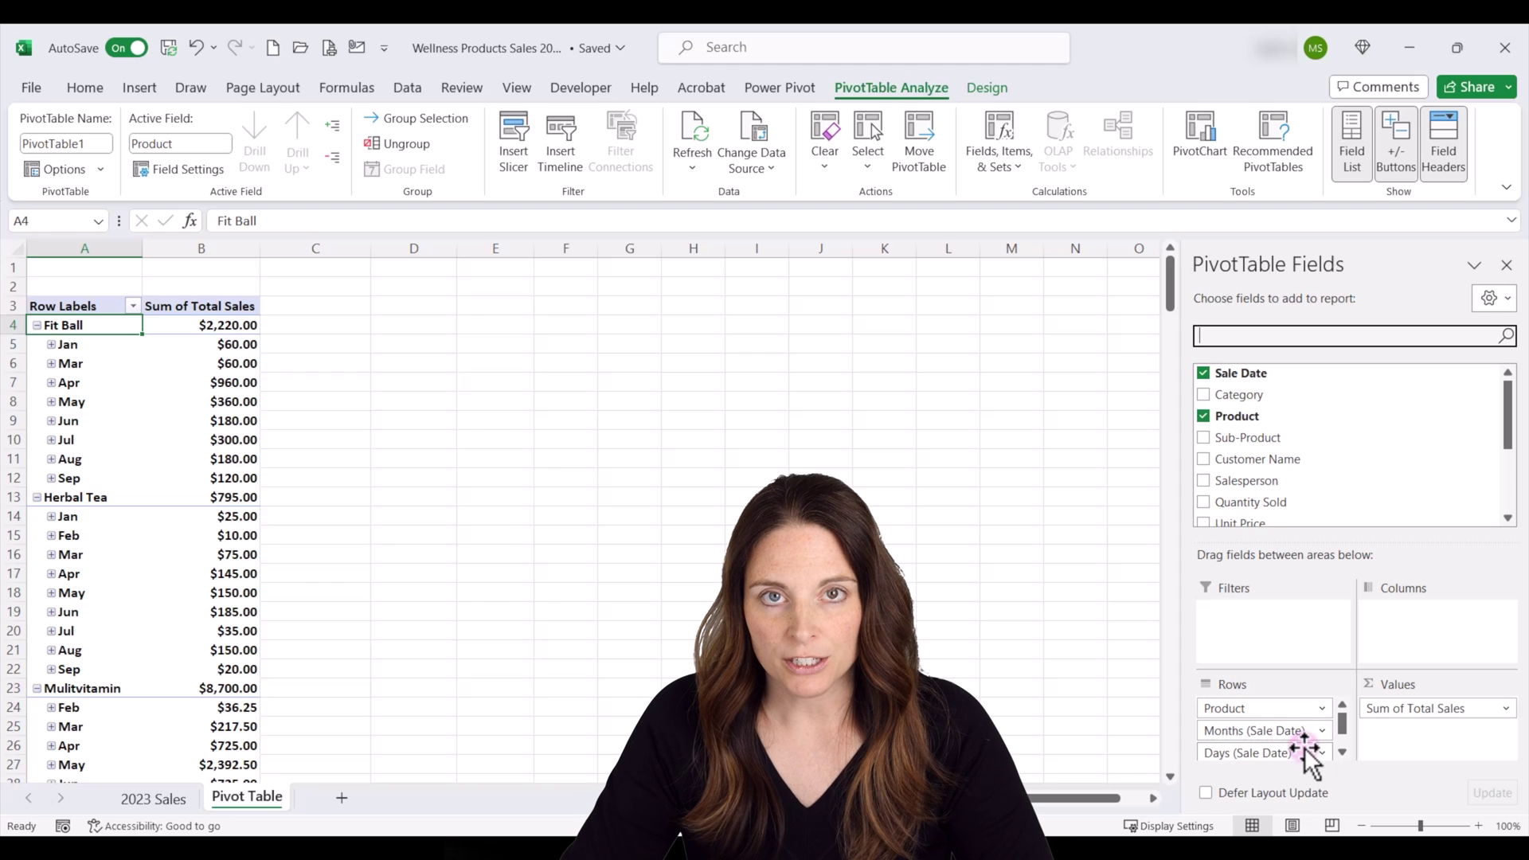
pyautogui.scroll(-1, 1311, 752)
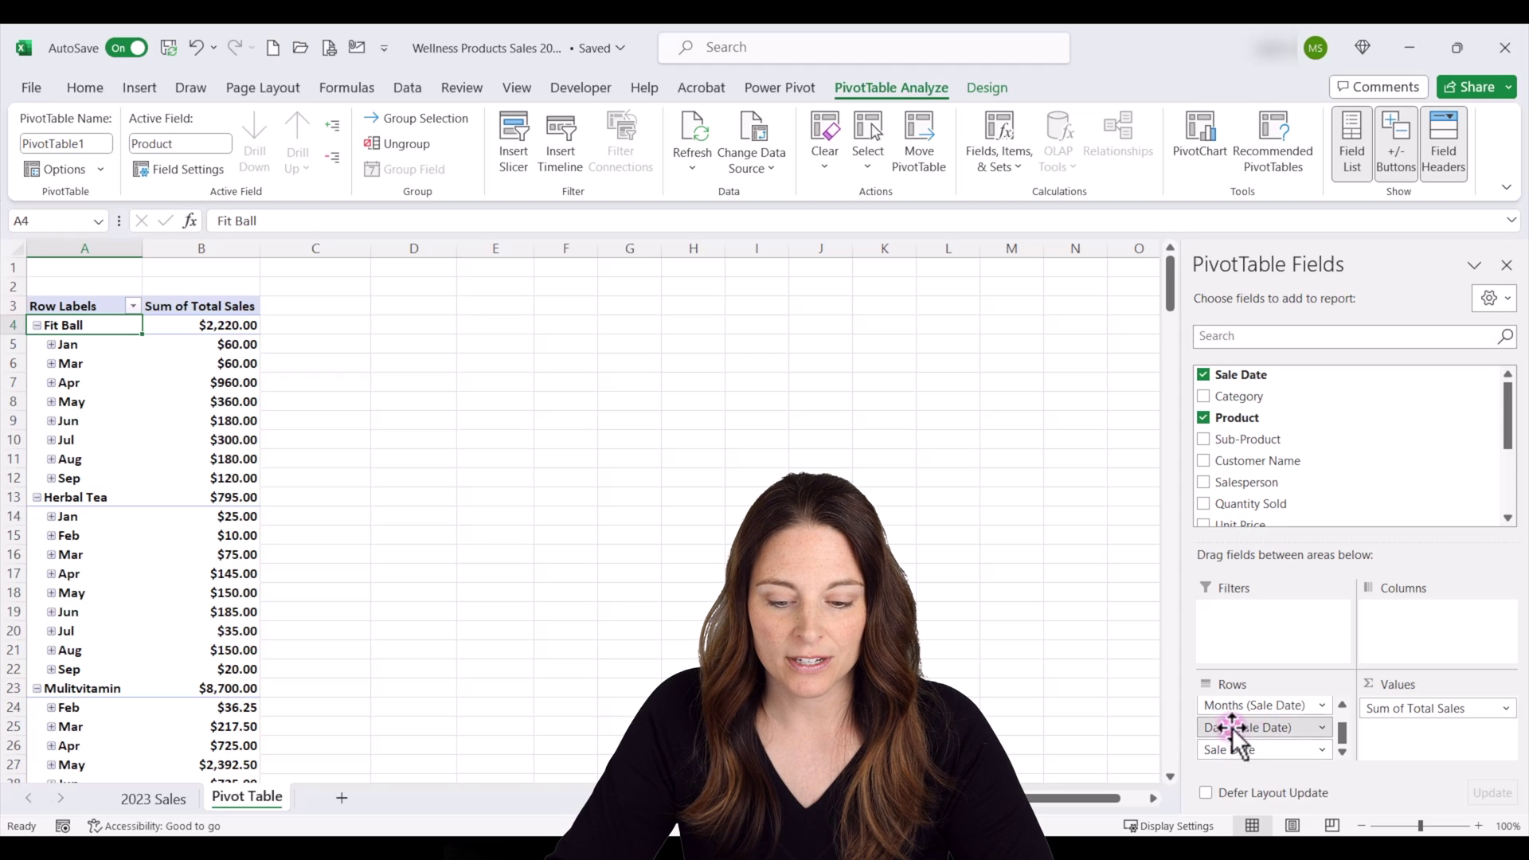
pyautogui.moveTo(1235, 728); pyautogui.dragTo(1124, 761)
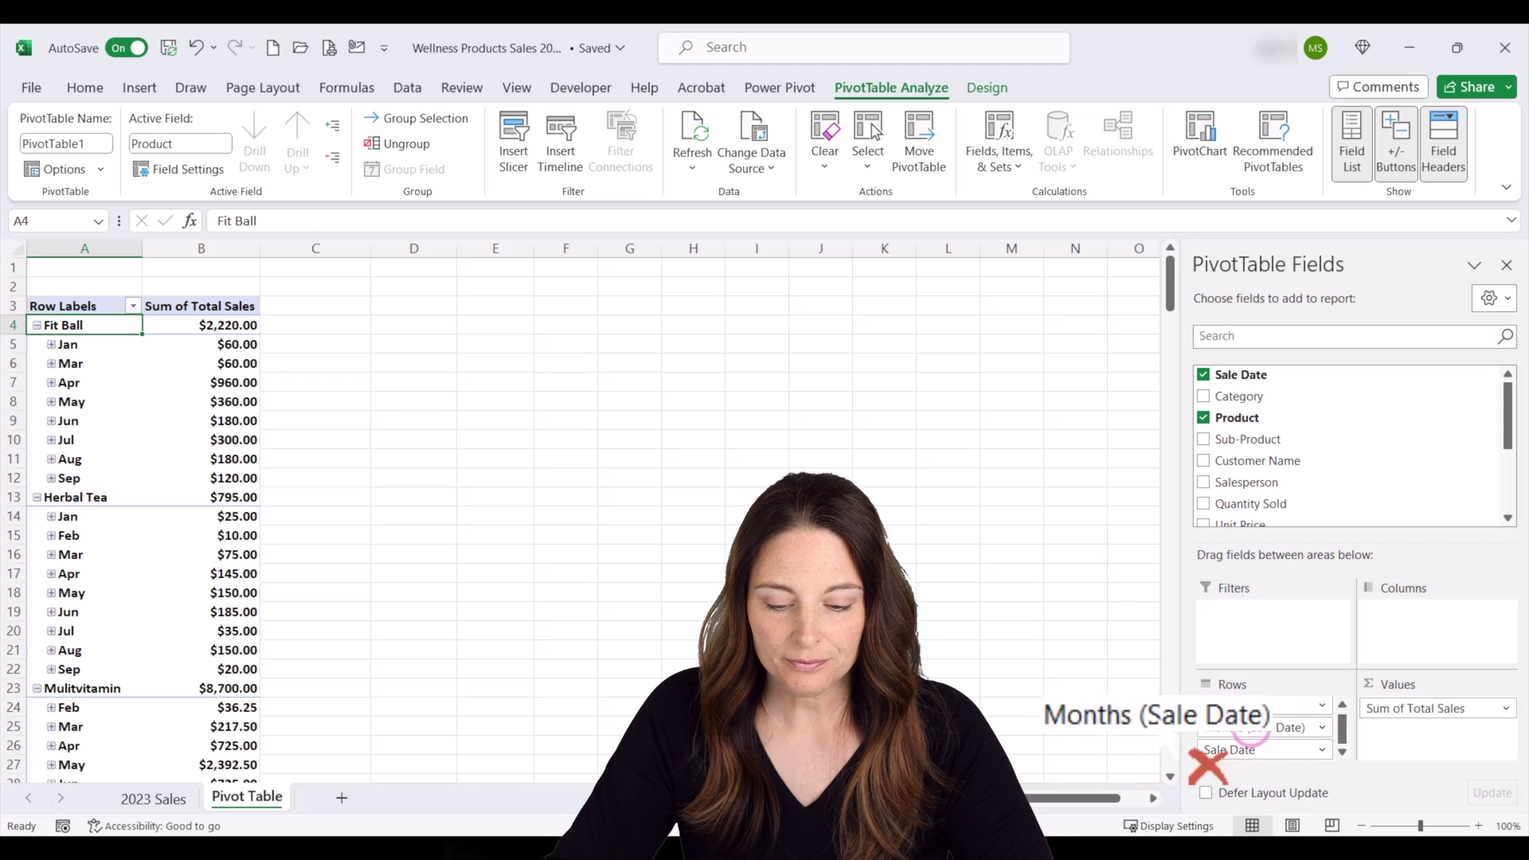
pyautogui.moveTo(1252, 727); pyautogui.dragTo(1137, 744)
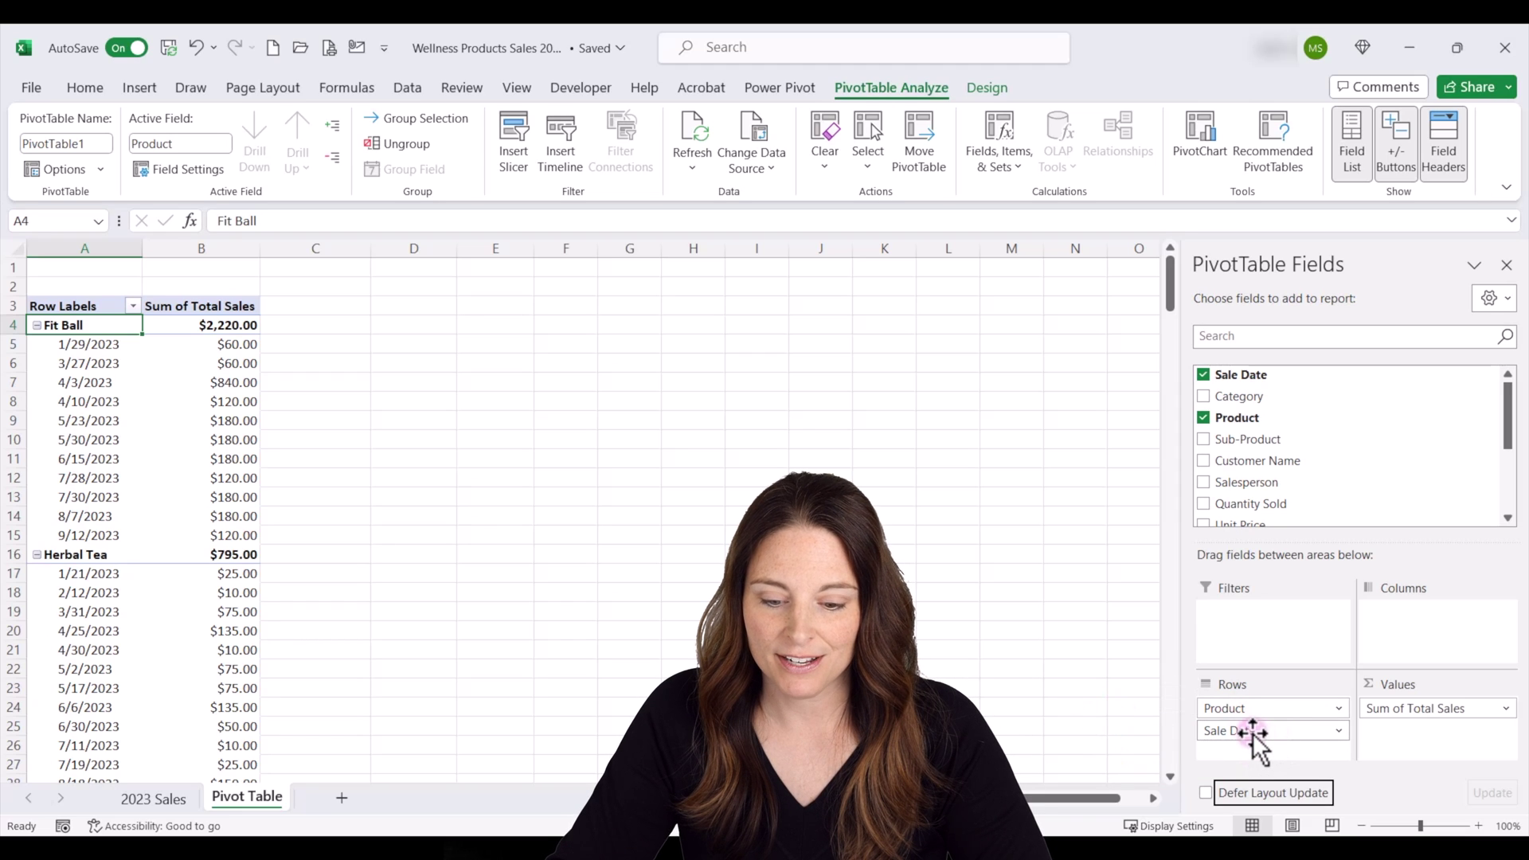
pyautogui.moveTo(1250, 730)
pyautogui.mouseDown()
pyautogui.moveTo(1270, 734)
pyautogui.moveTo(1267, 705)
pyautogui.mouseUp()
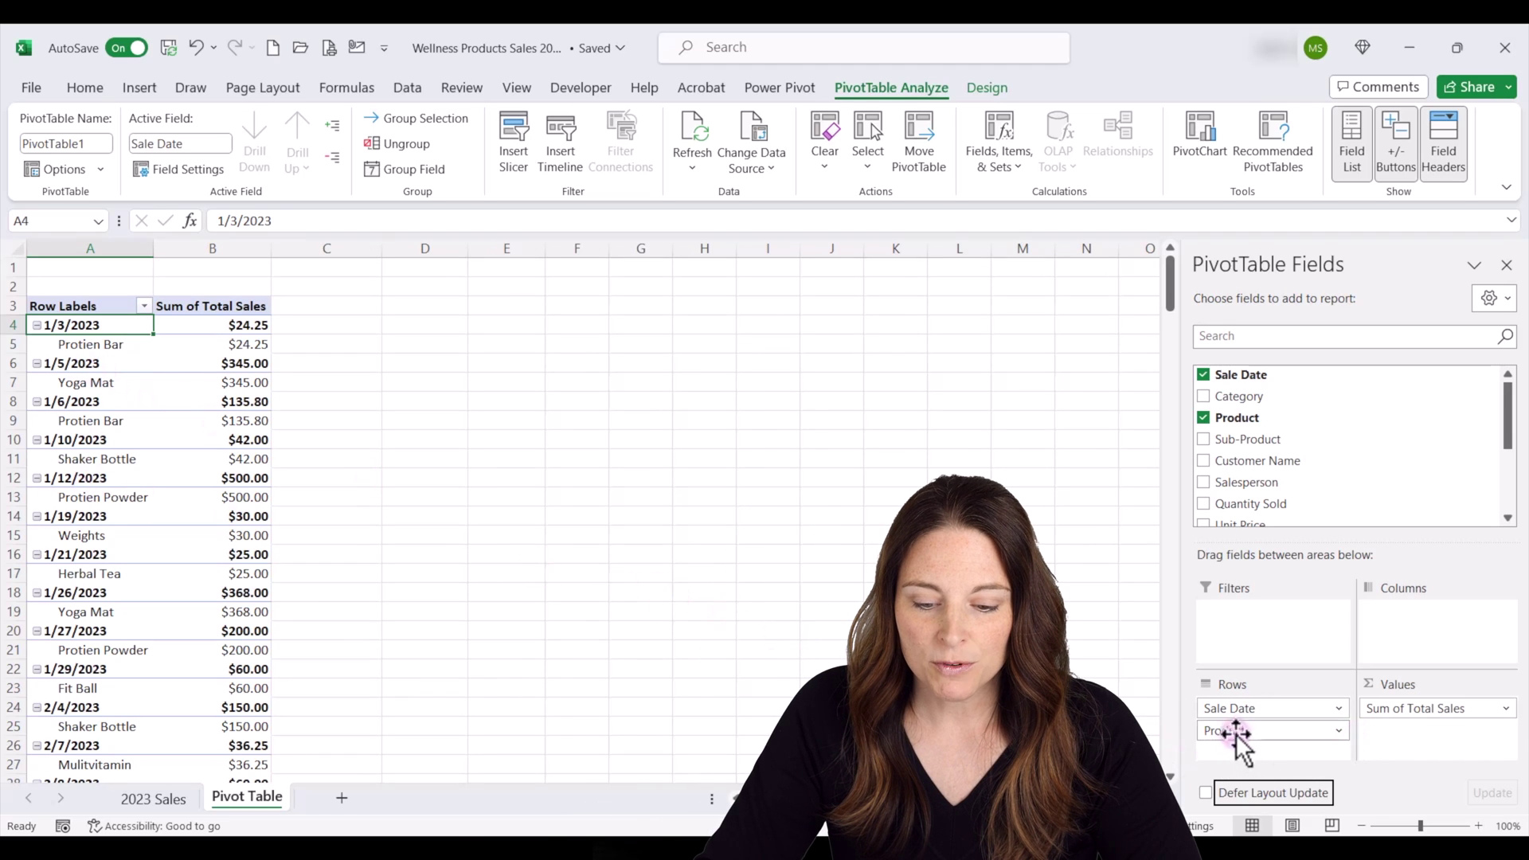
pyautogui.moveTo(1230, 731); pyautogui.dragTo(1402, 629)
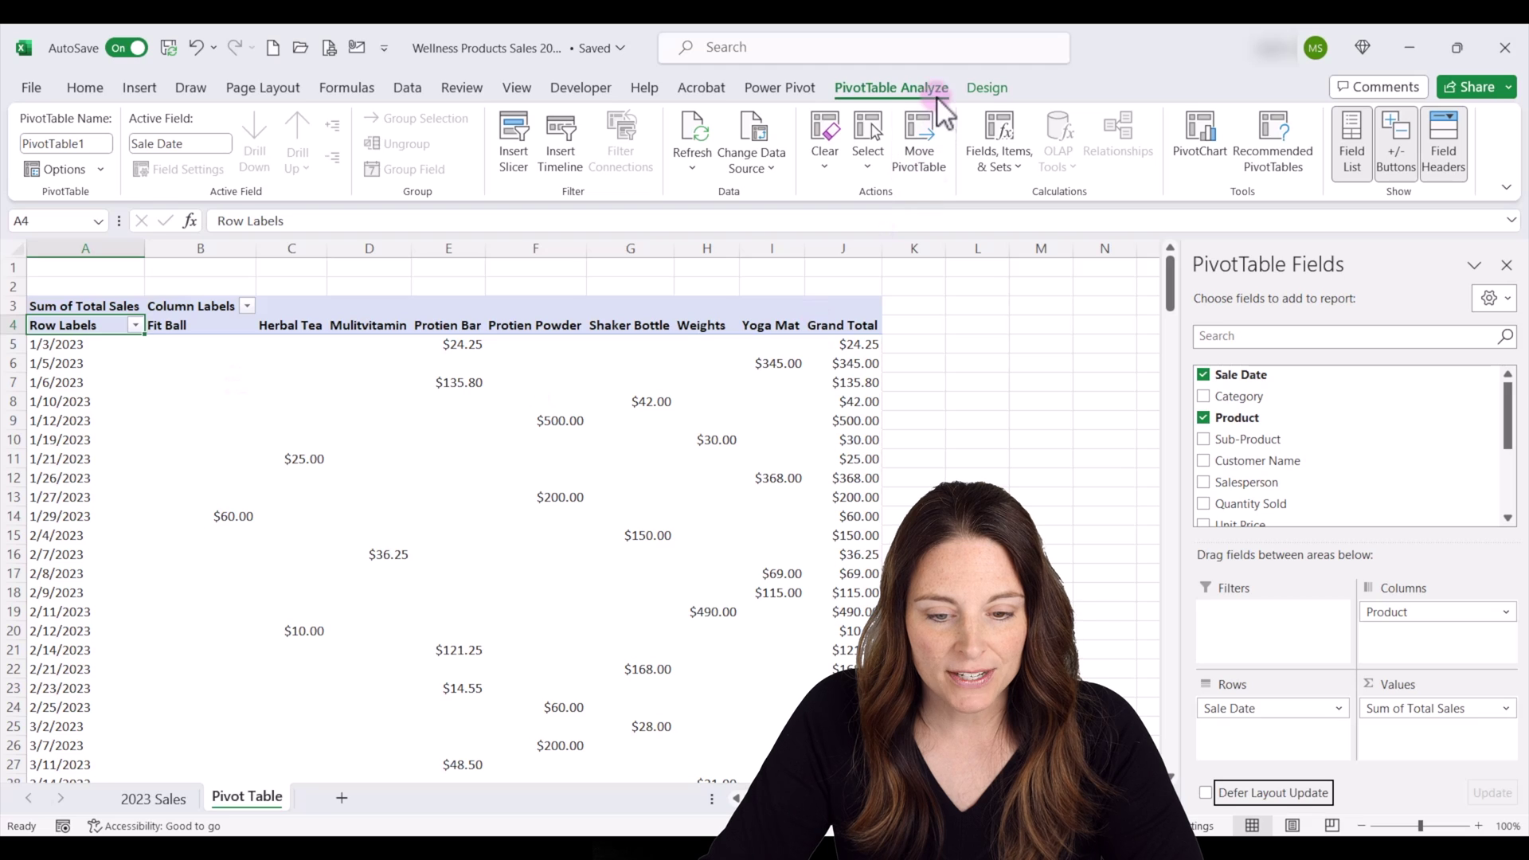
# - Turn on banded rows and columns and apply the White, Pivot Style Light 8 style
pyautogui.click(987, 86)
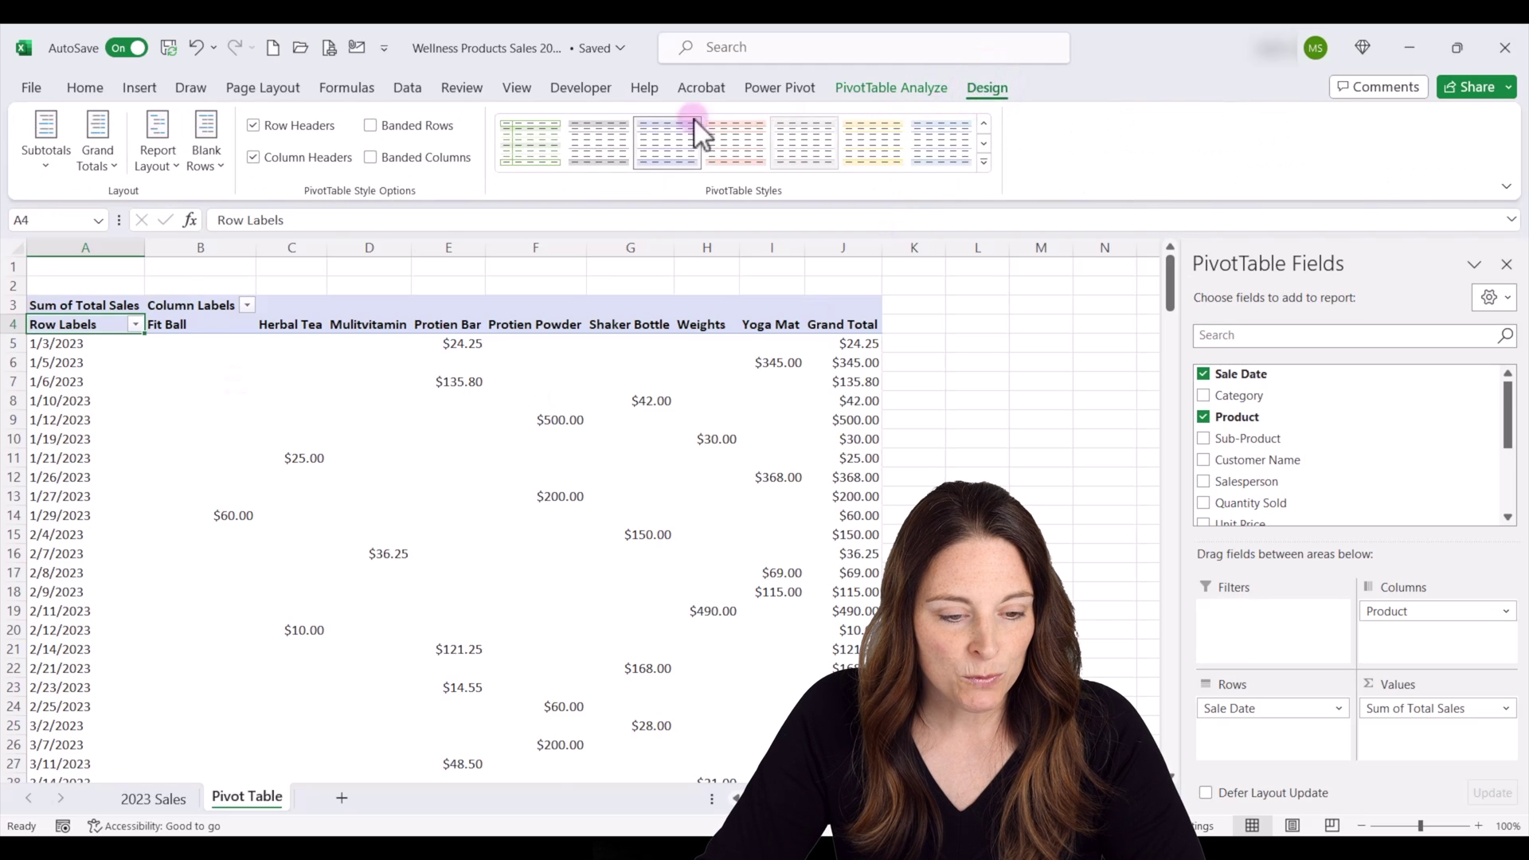
pyautogui.click(371, 125)
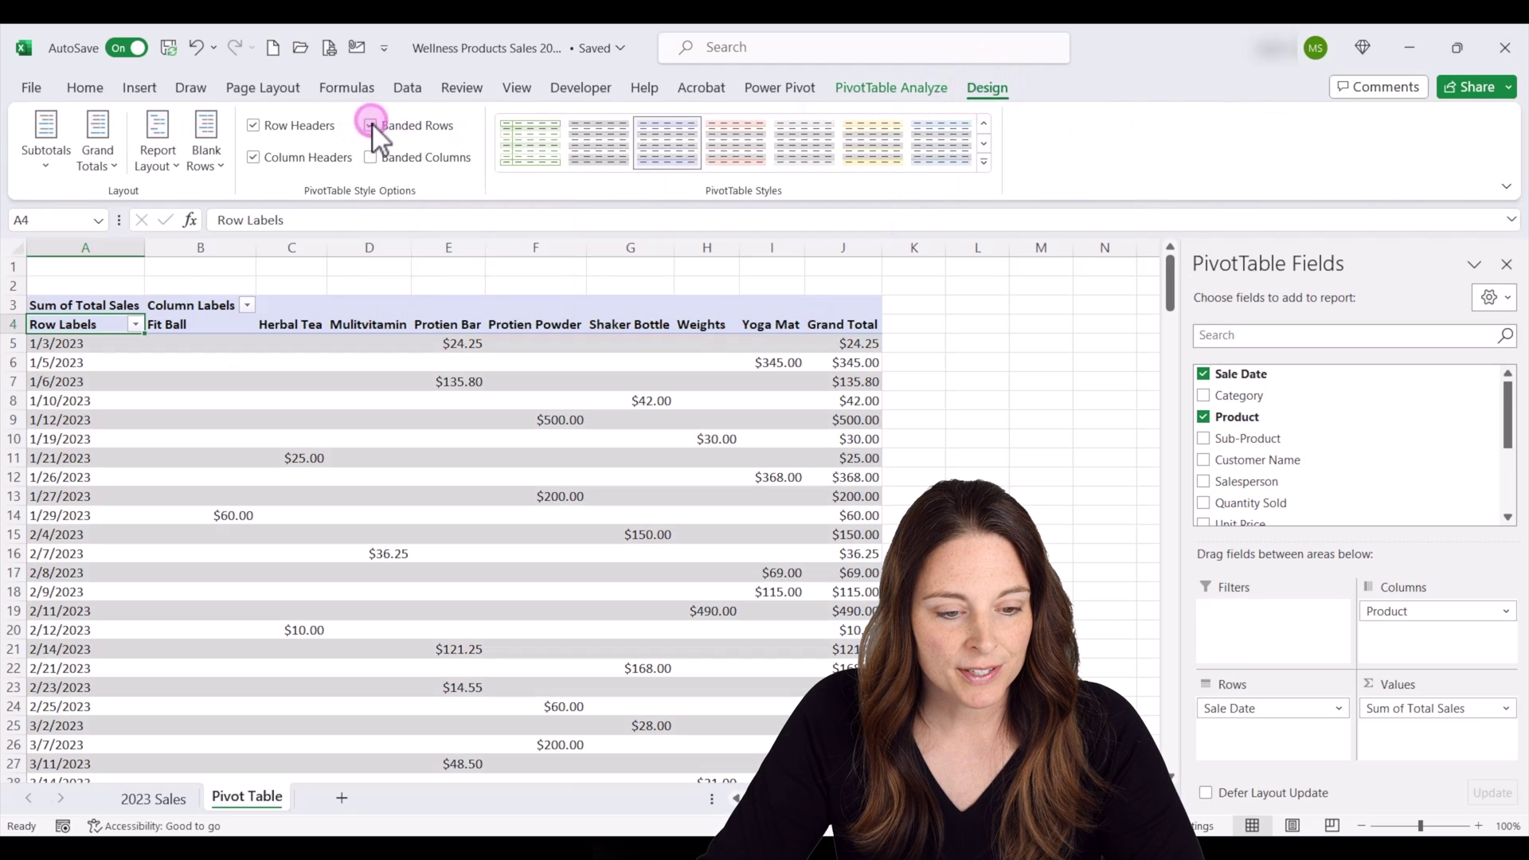
pyautogui.click(369, 157)
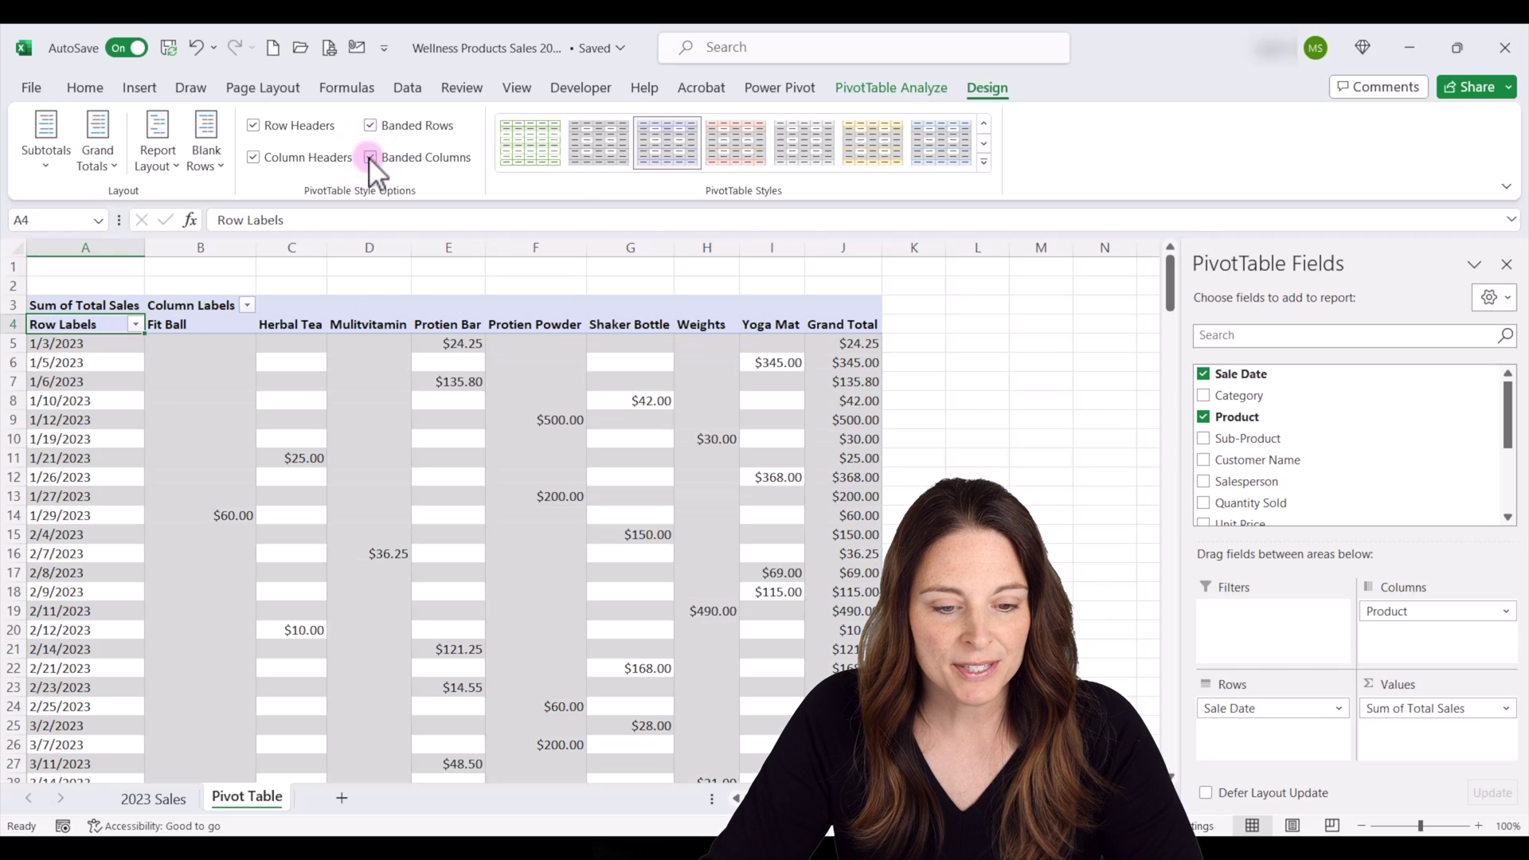
pyautogui.click(987, 126)
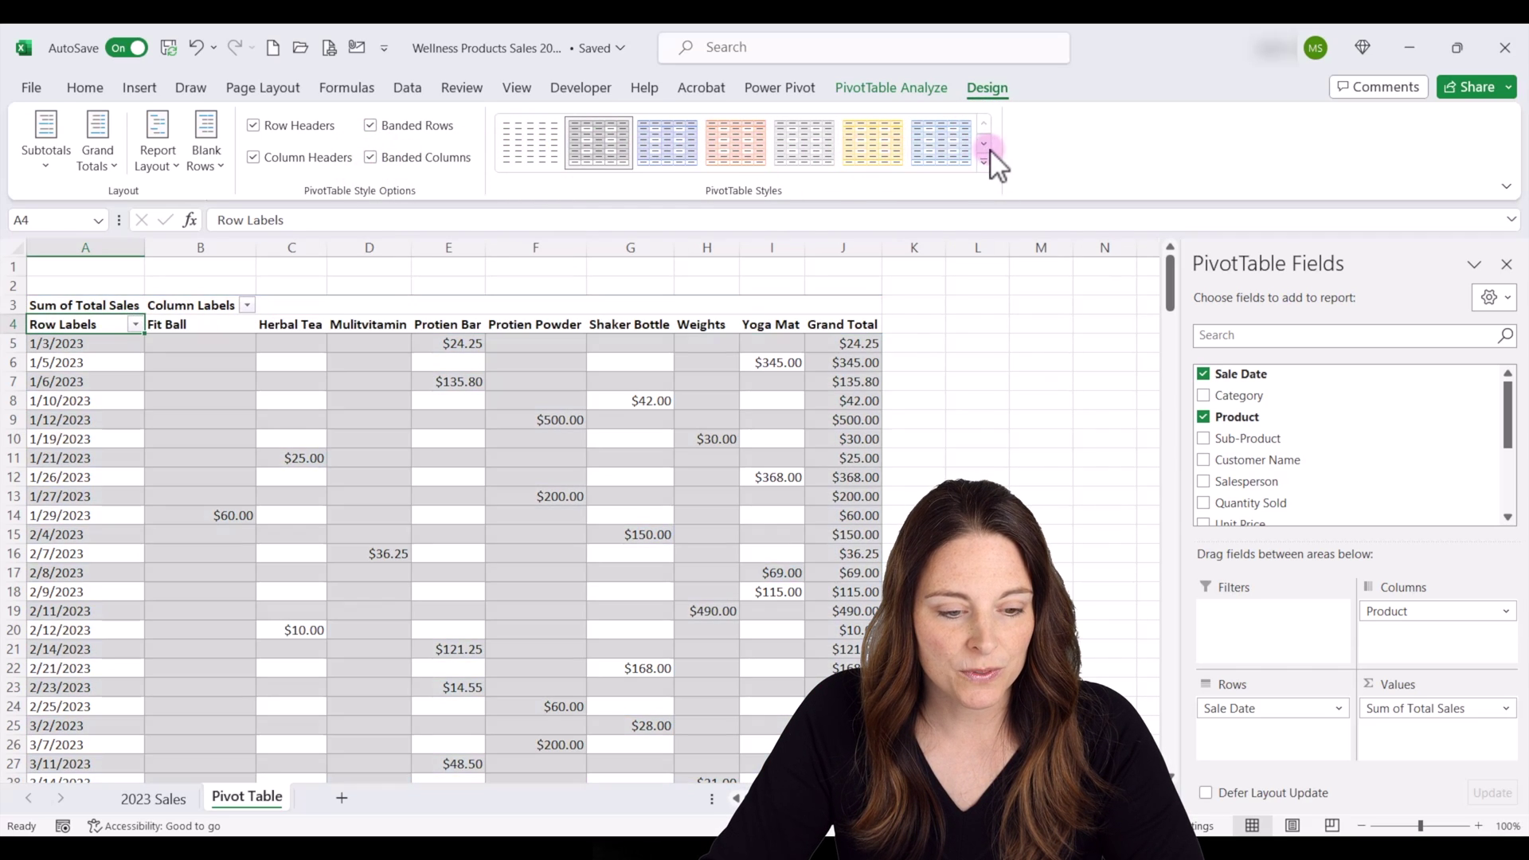
pyautogui.click(985, 145)
pyautogui.click(605, 132)
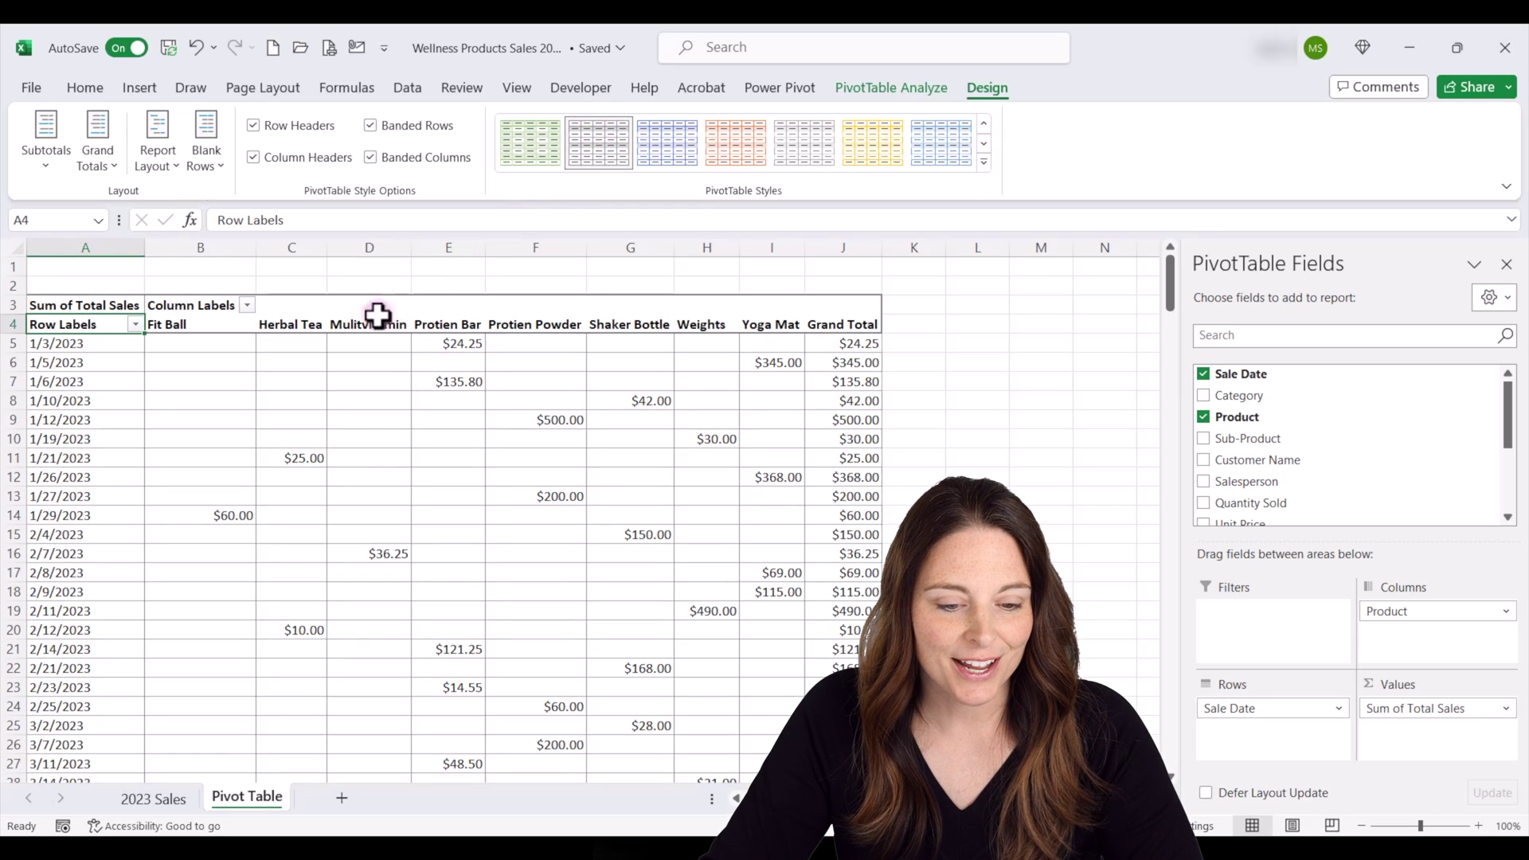
pyautogui.click(72, 344)
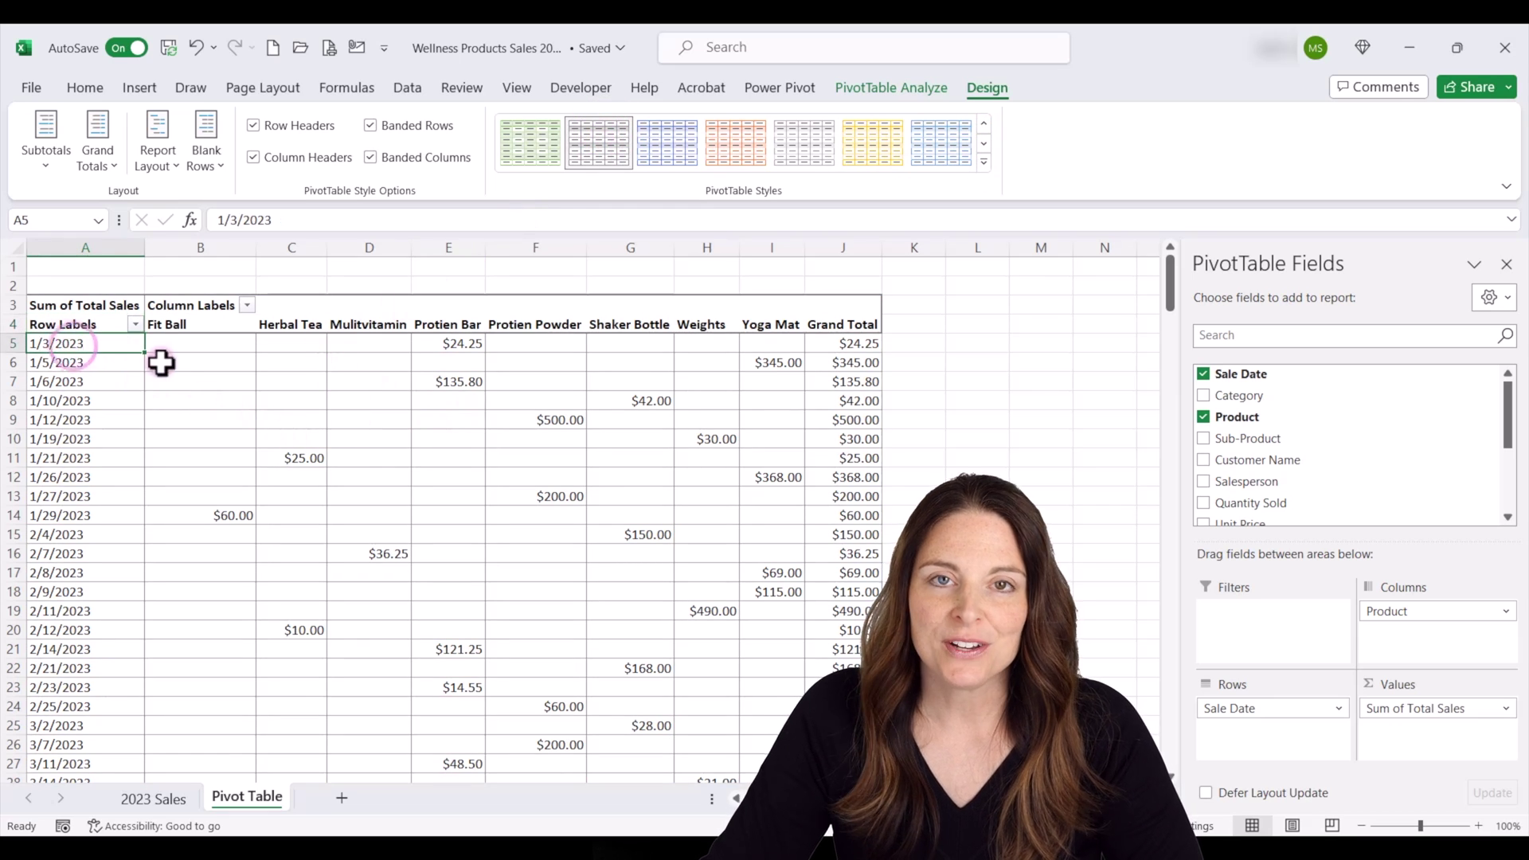
pyautogui.moveTo(179, 362)
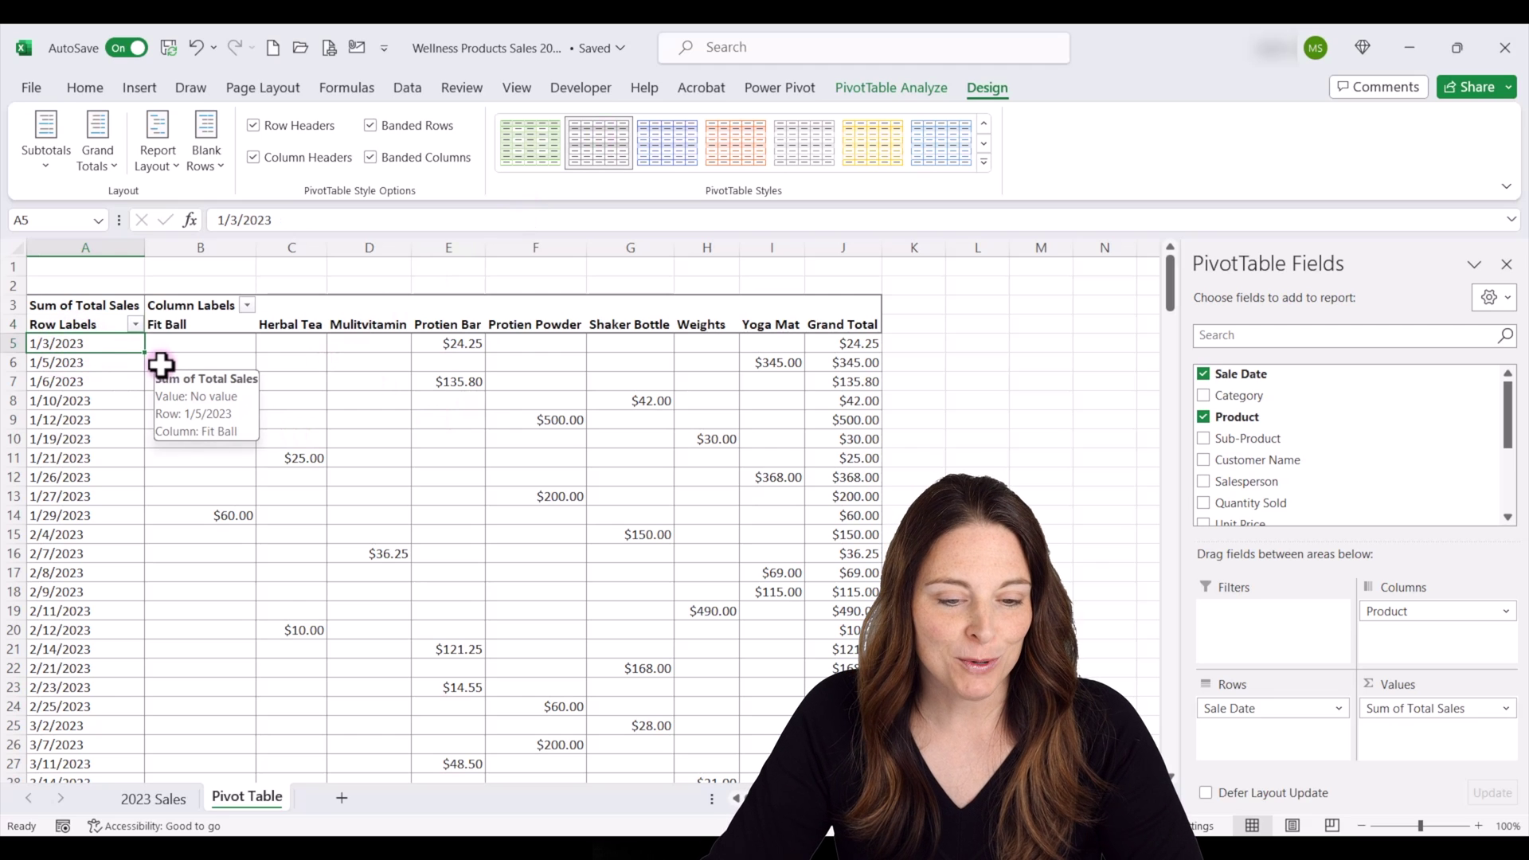
pyautogui.click(721, 189)
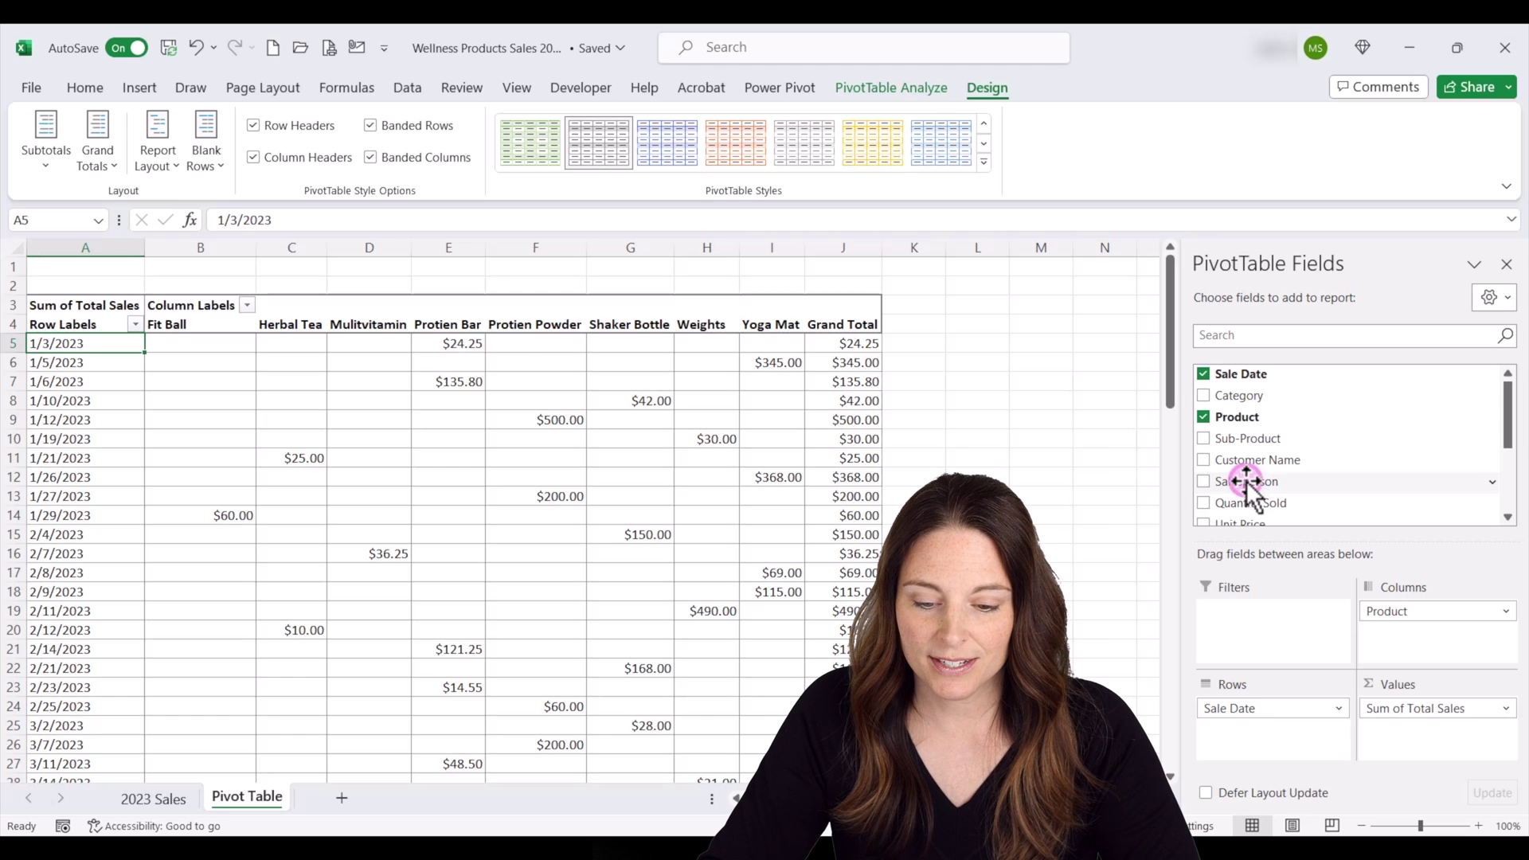
# - Add Salesperson as a report filter and filter the pivot to a single salesperson
pyautogui.moveTo(1247, 481); pyautogui.dragTo(1277, 649)
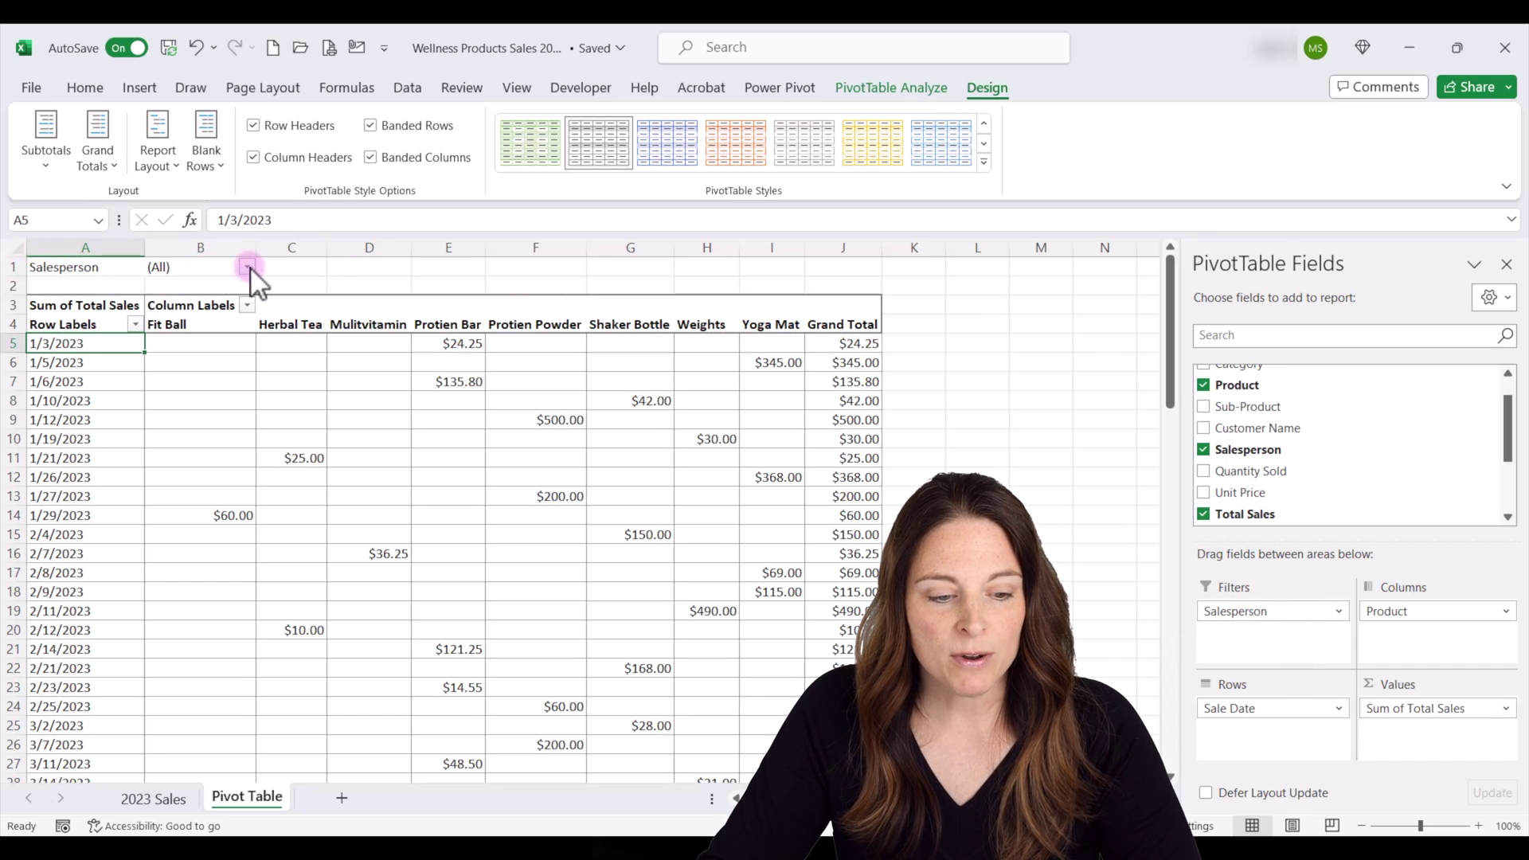
pyautogui.click(249, 268)
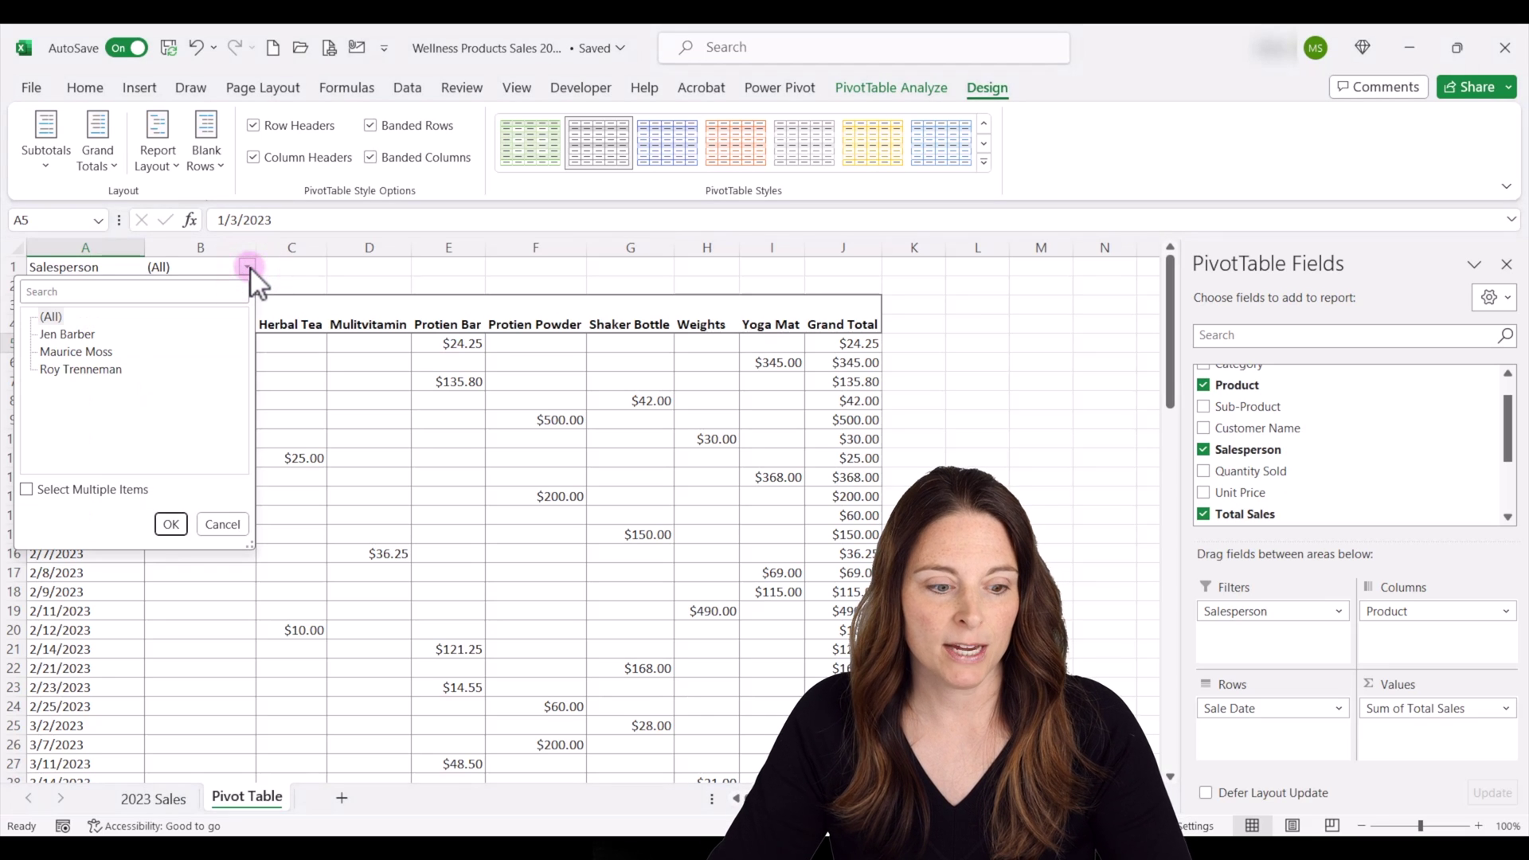
pyautogui.click(29, 488)
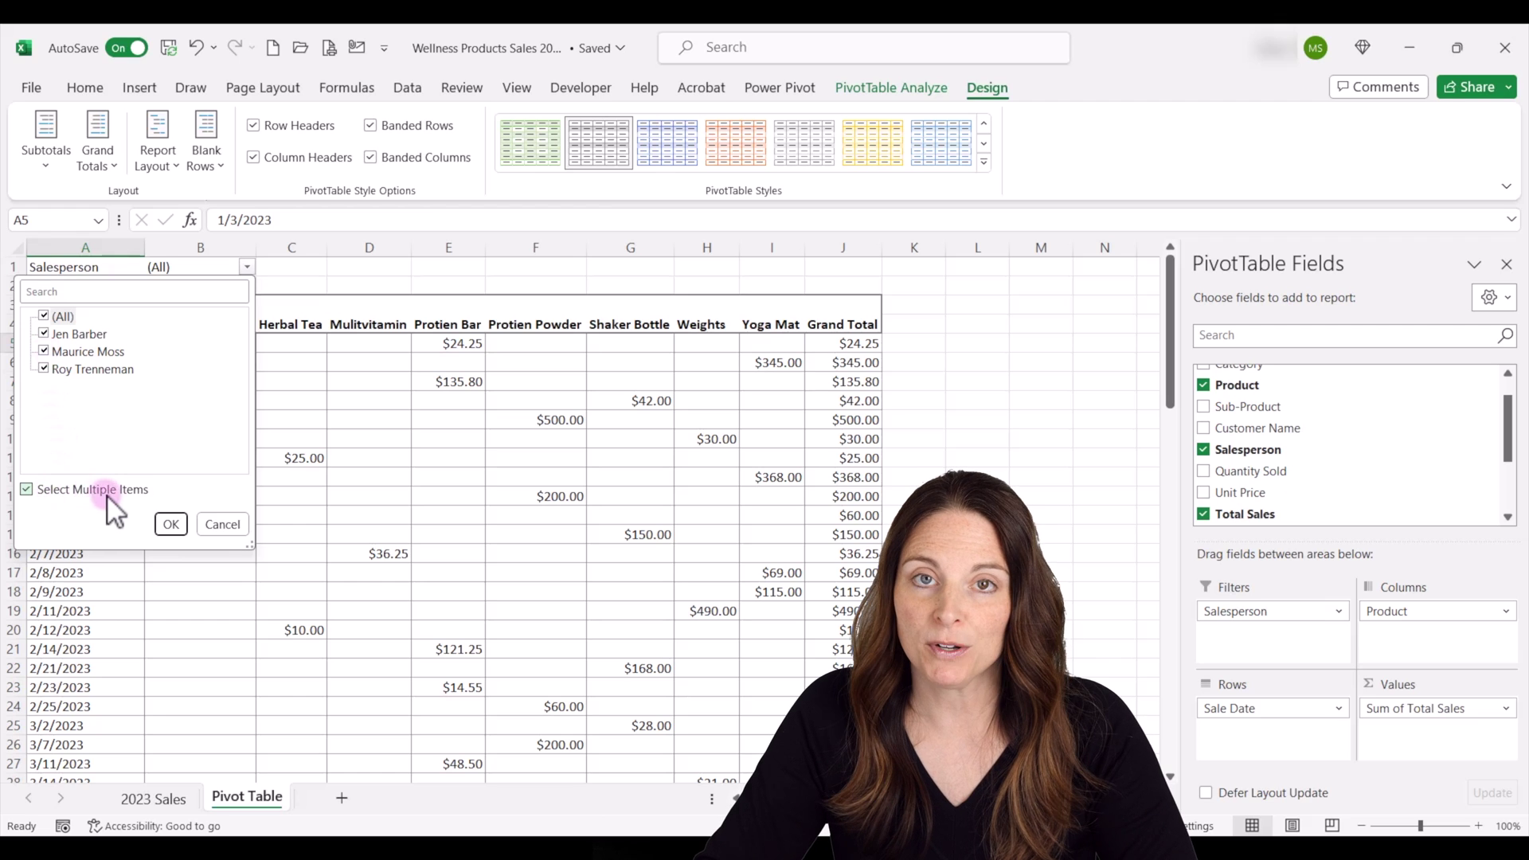
pyautogui.click(44, 351)
pyautogui.click(171, 524)
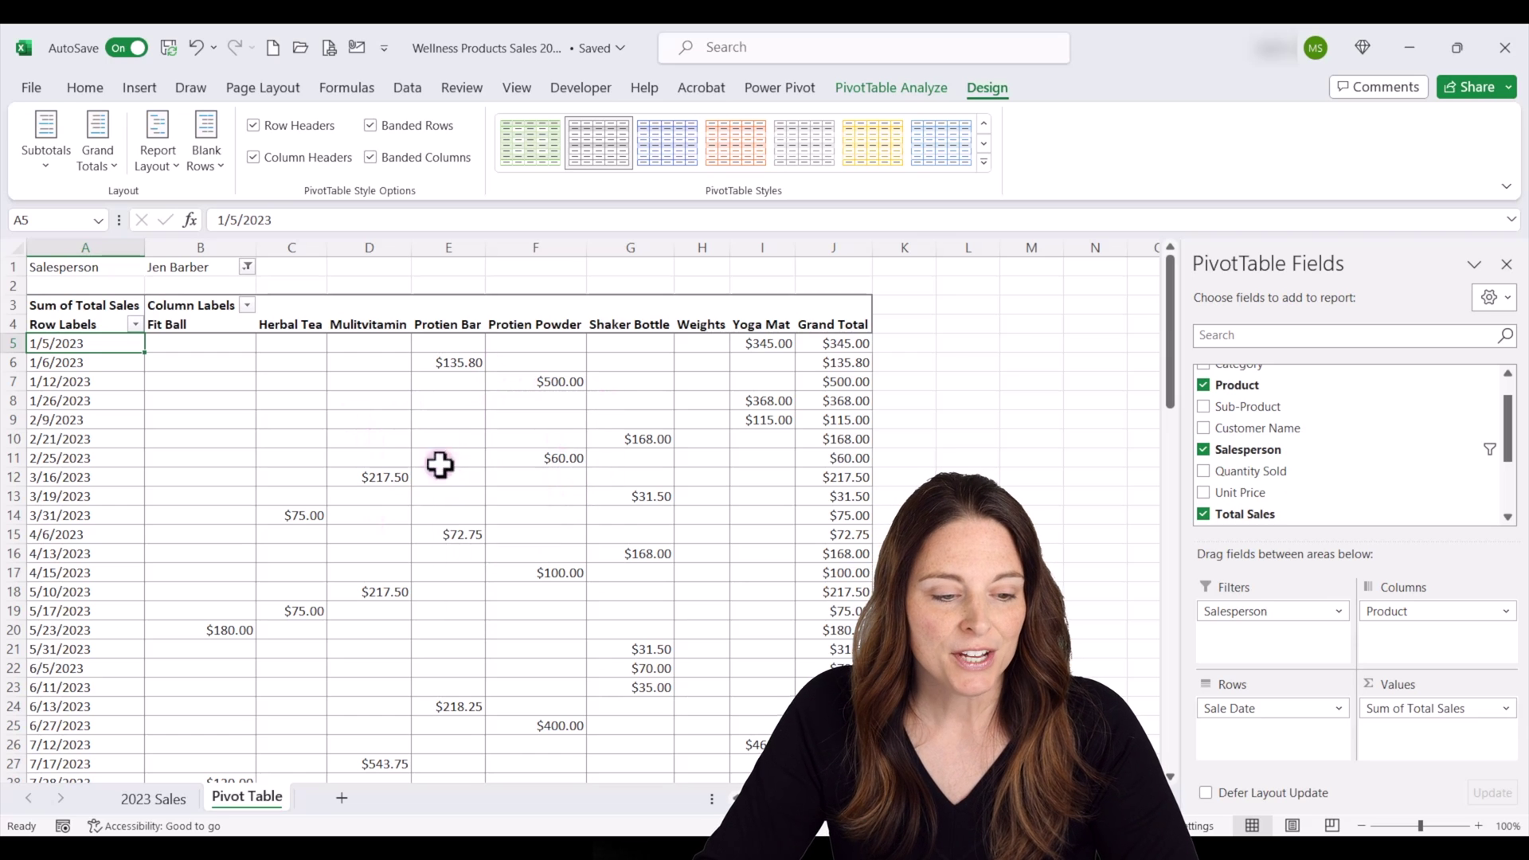
# - Set the Salesperson filter back to showing all salespeople
pyautogui.click(248, 305)
pyautogui.click(247, 266)
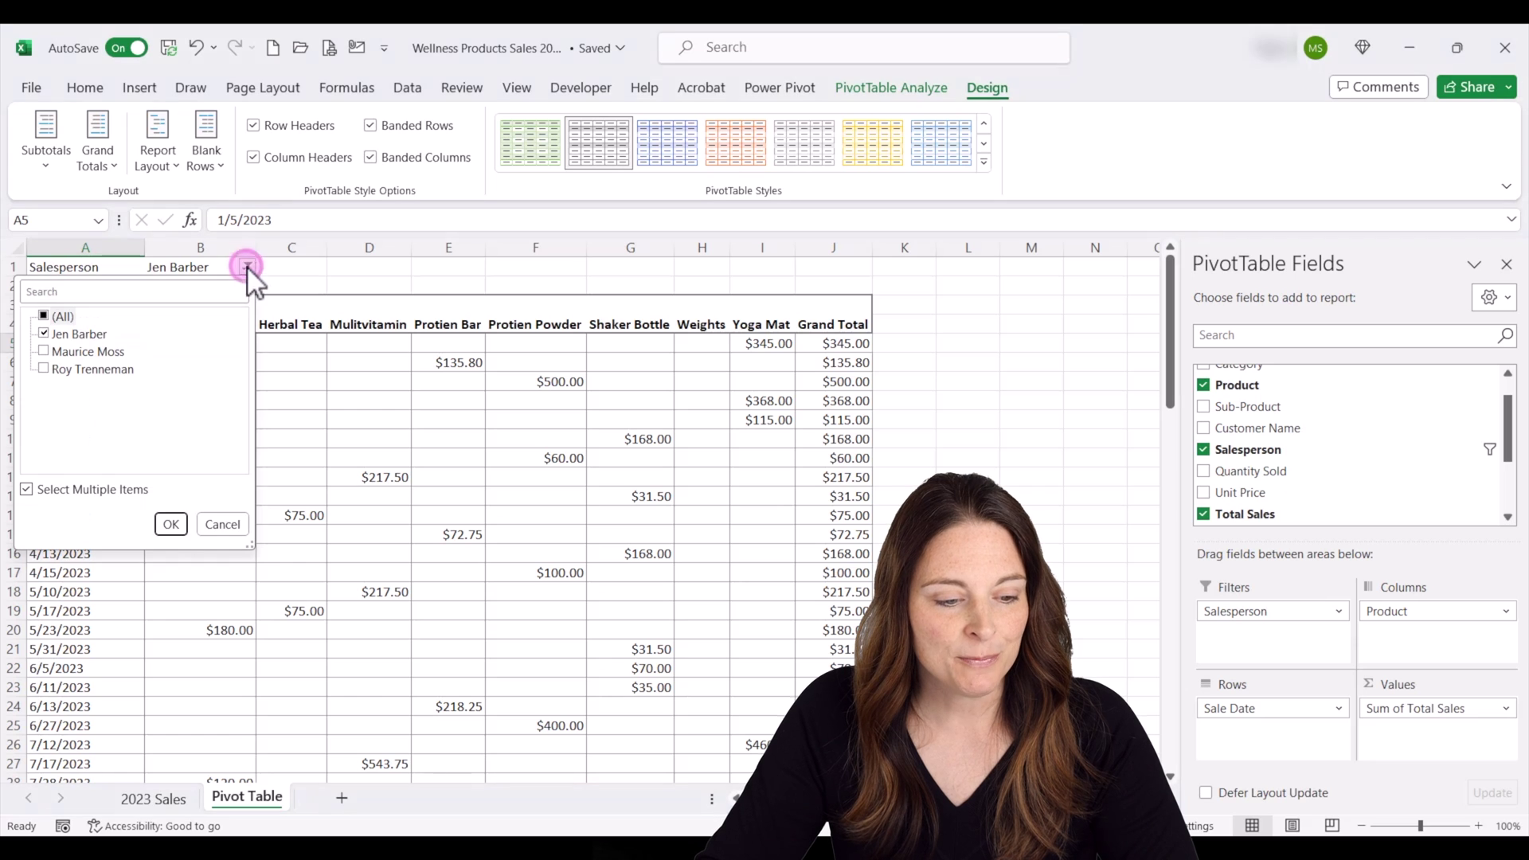
pyautogui.click(46, 368)
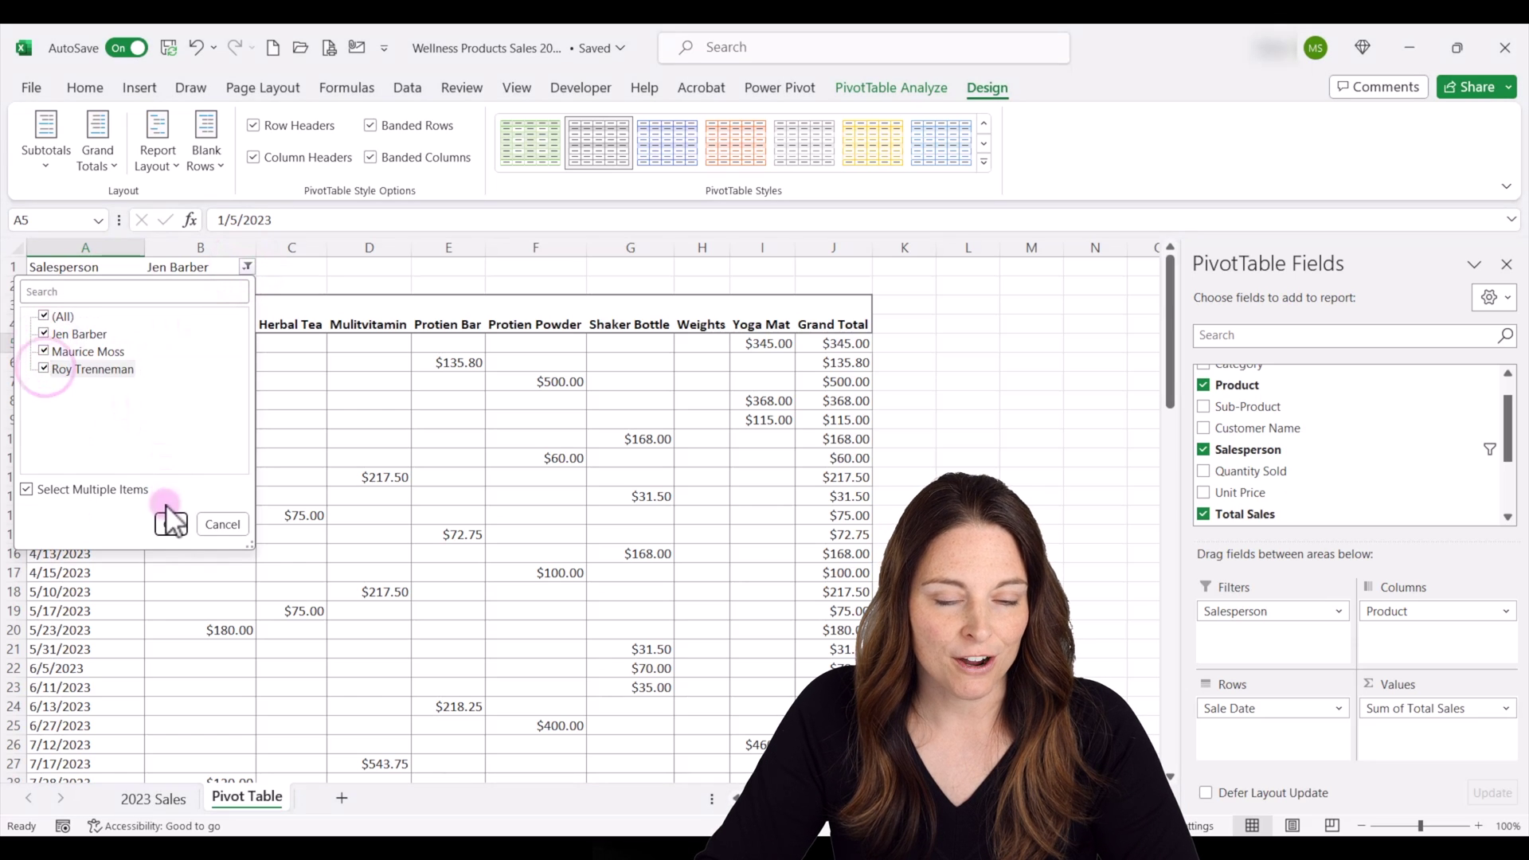
pyautogui.click(169, 524)
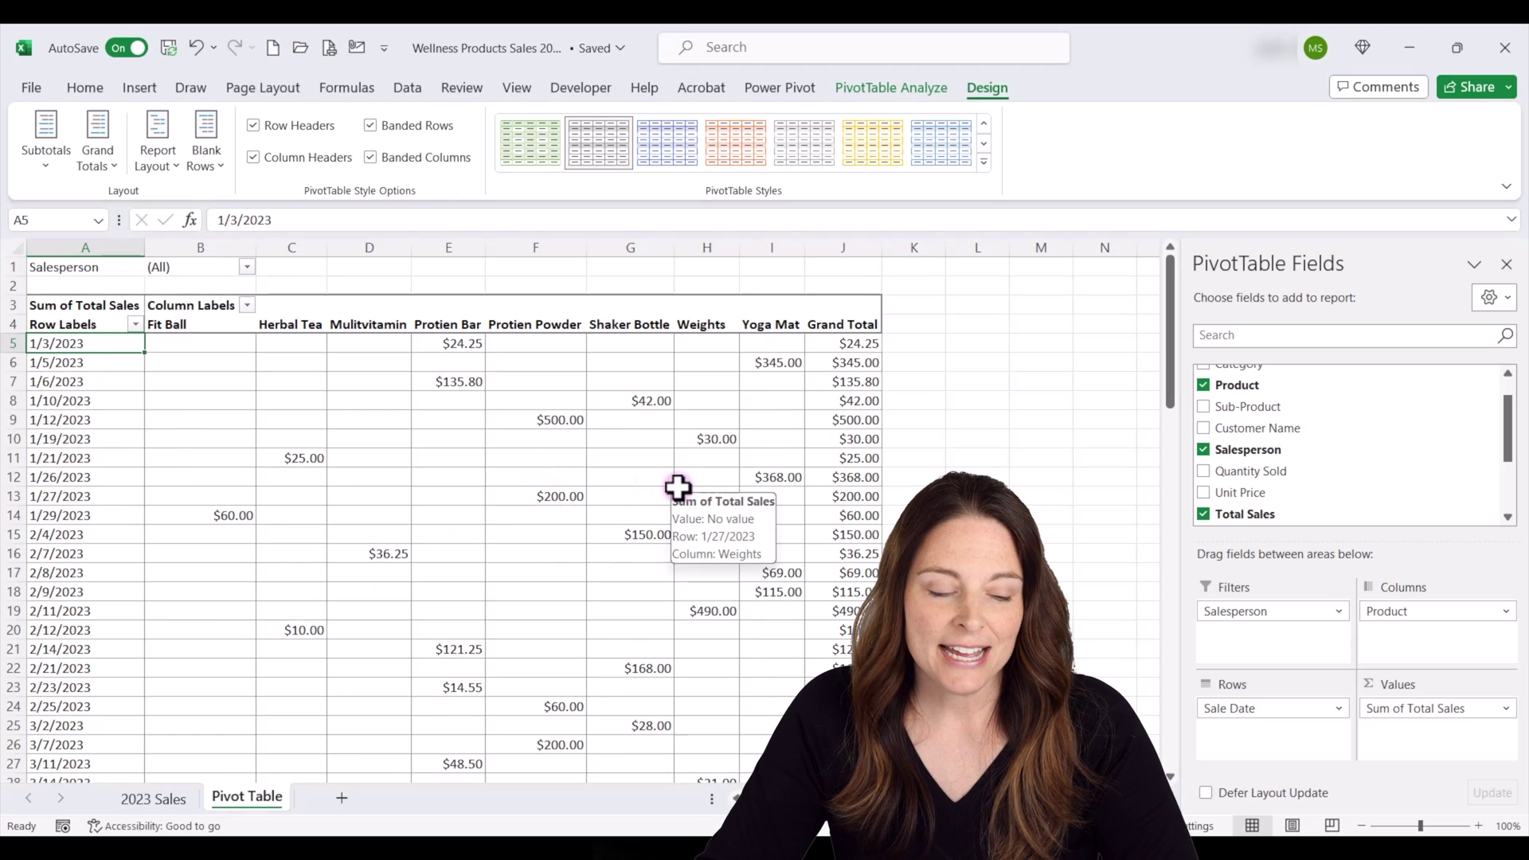
# - On the 2023 Sales sheet, select the first empty row below Table1 for the 10/1/2023 sale
pyautogui.scroll(-3, 212, 563)
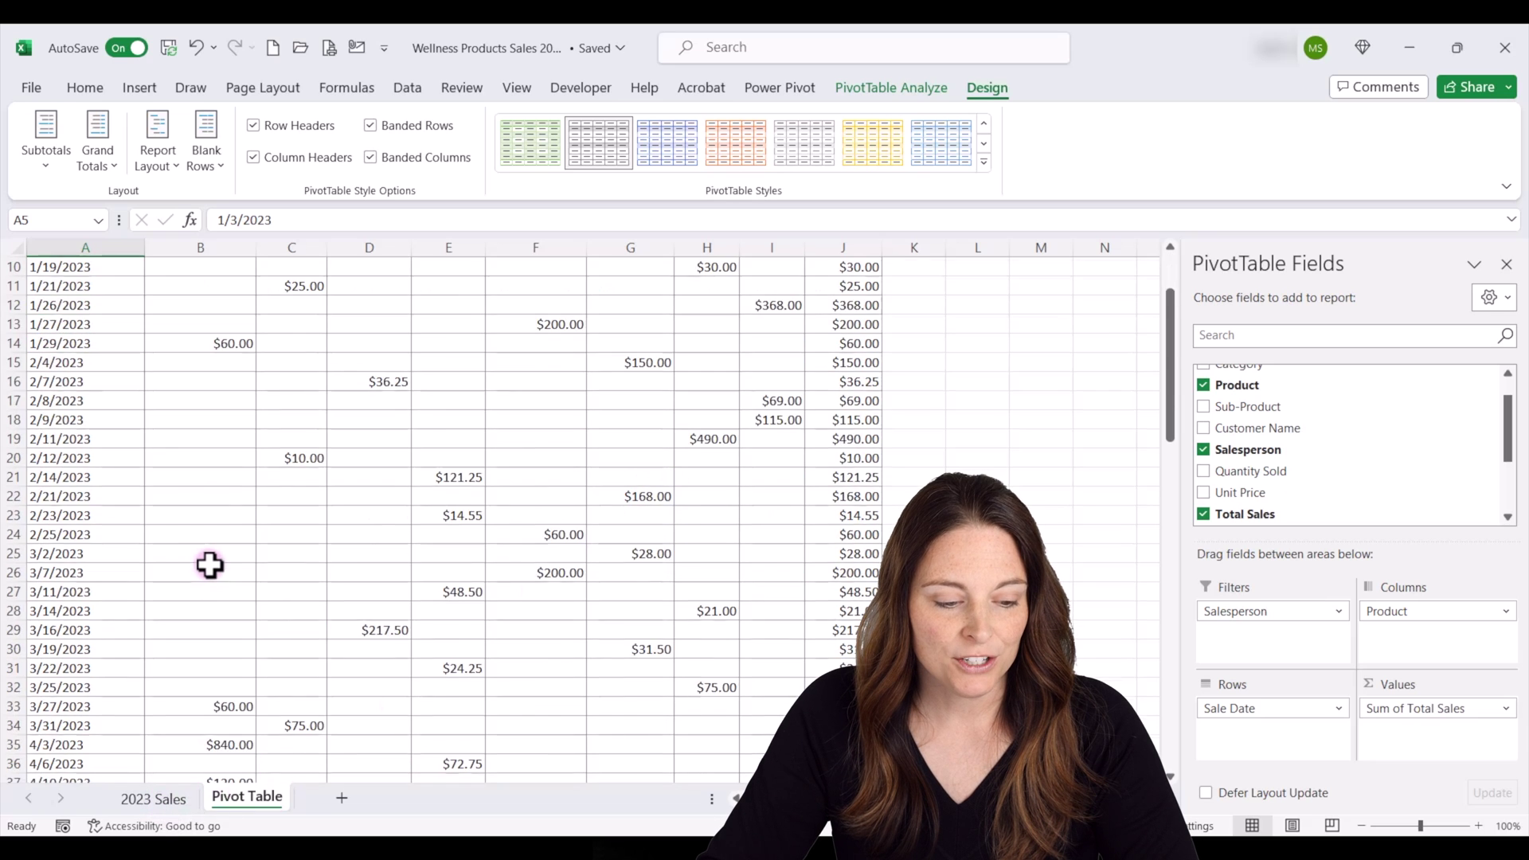
pyautogui.scroll(-3, 209, 566)
pyautogui.scroll(-8, 210, 566)
pyautogui.scroll(-9, 208, 563)
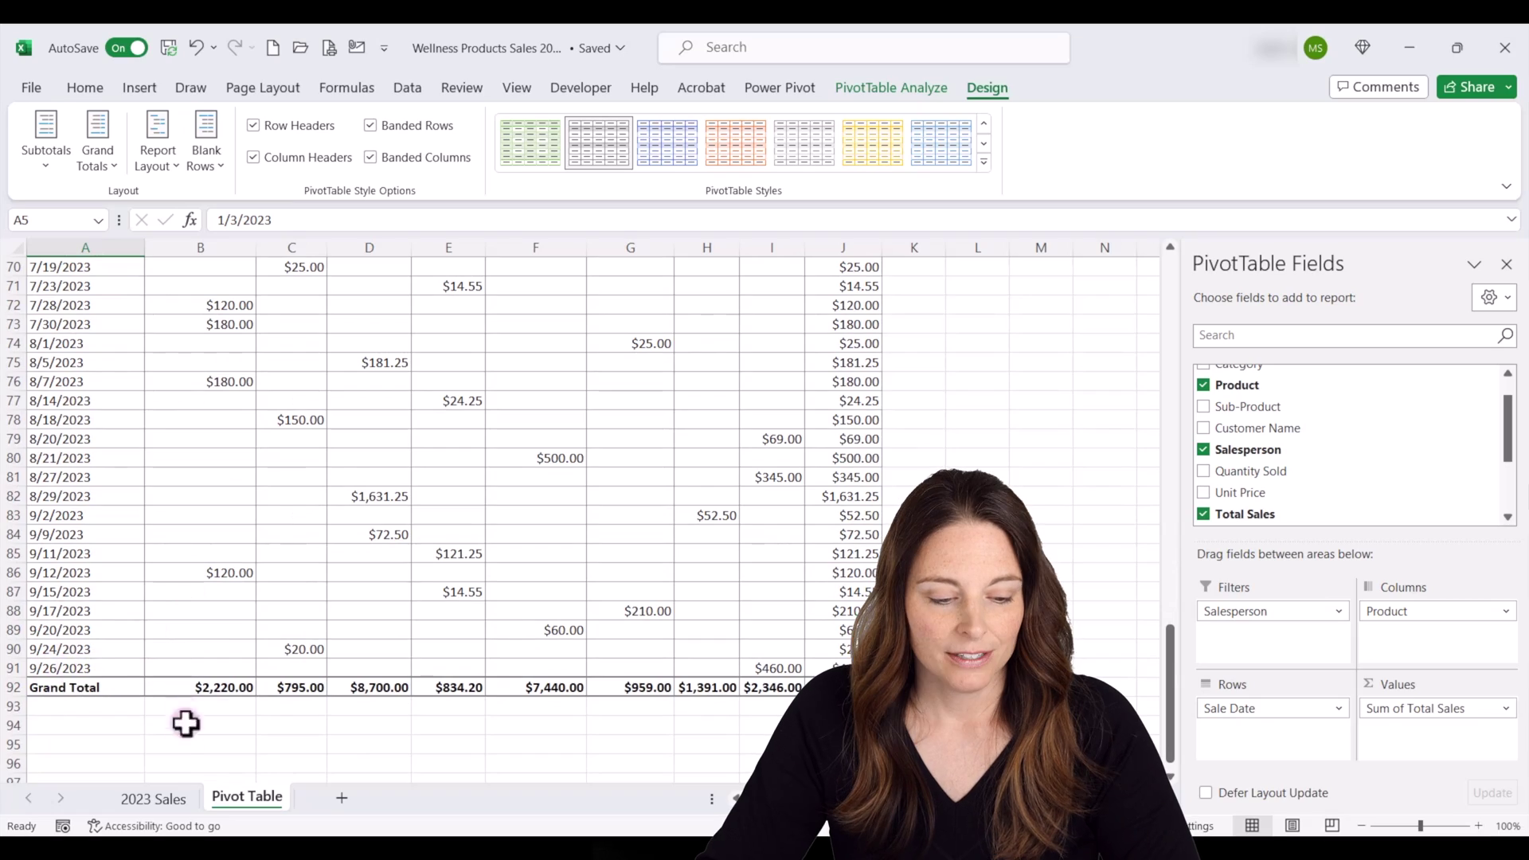
pyautogui.click(152, 799)
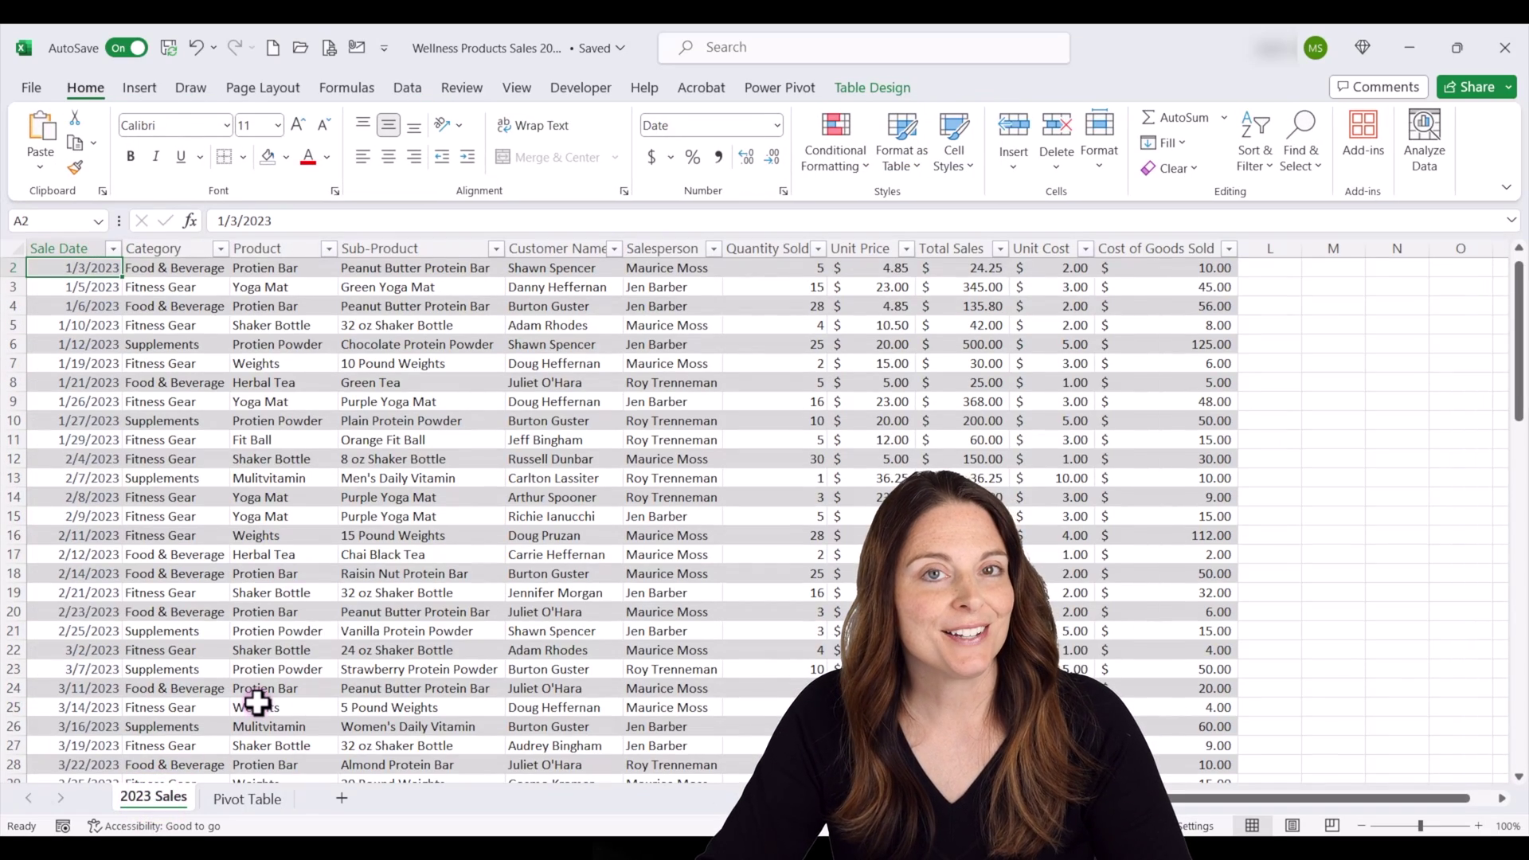
pyautogui.scroll(-3, 256, 702)
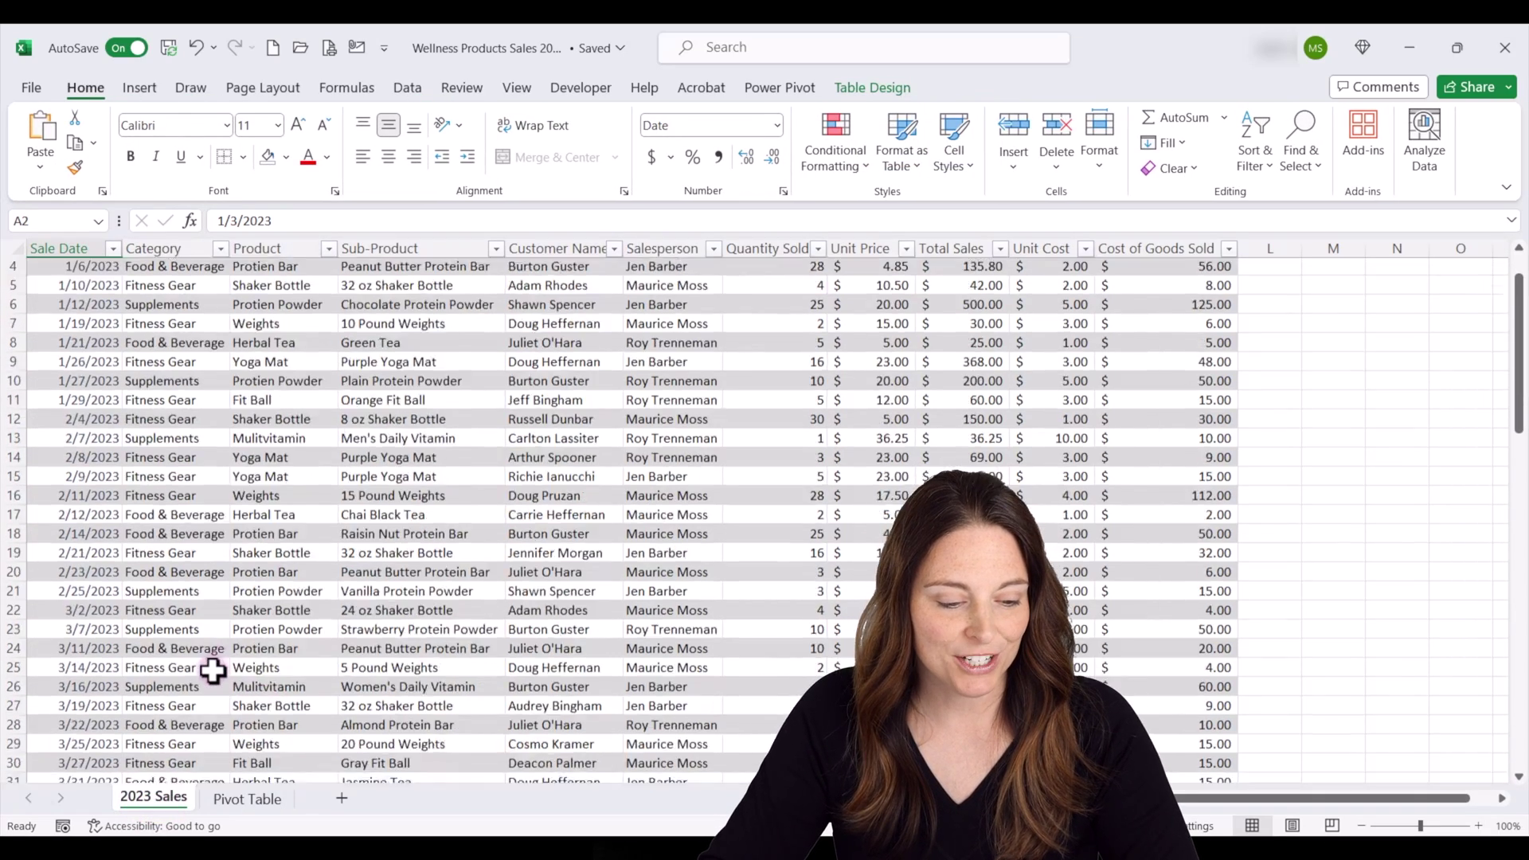
pyautogui.scroll(-7, 257, 703)
pyautogui.scroll(-7, 212, 665)
pyautogui.scroll(-2, 212, 661)
pyautogui.scroll(-5, 212, 661)
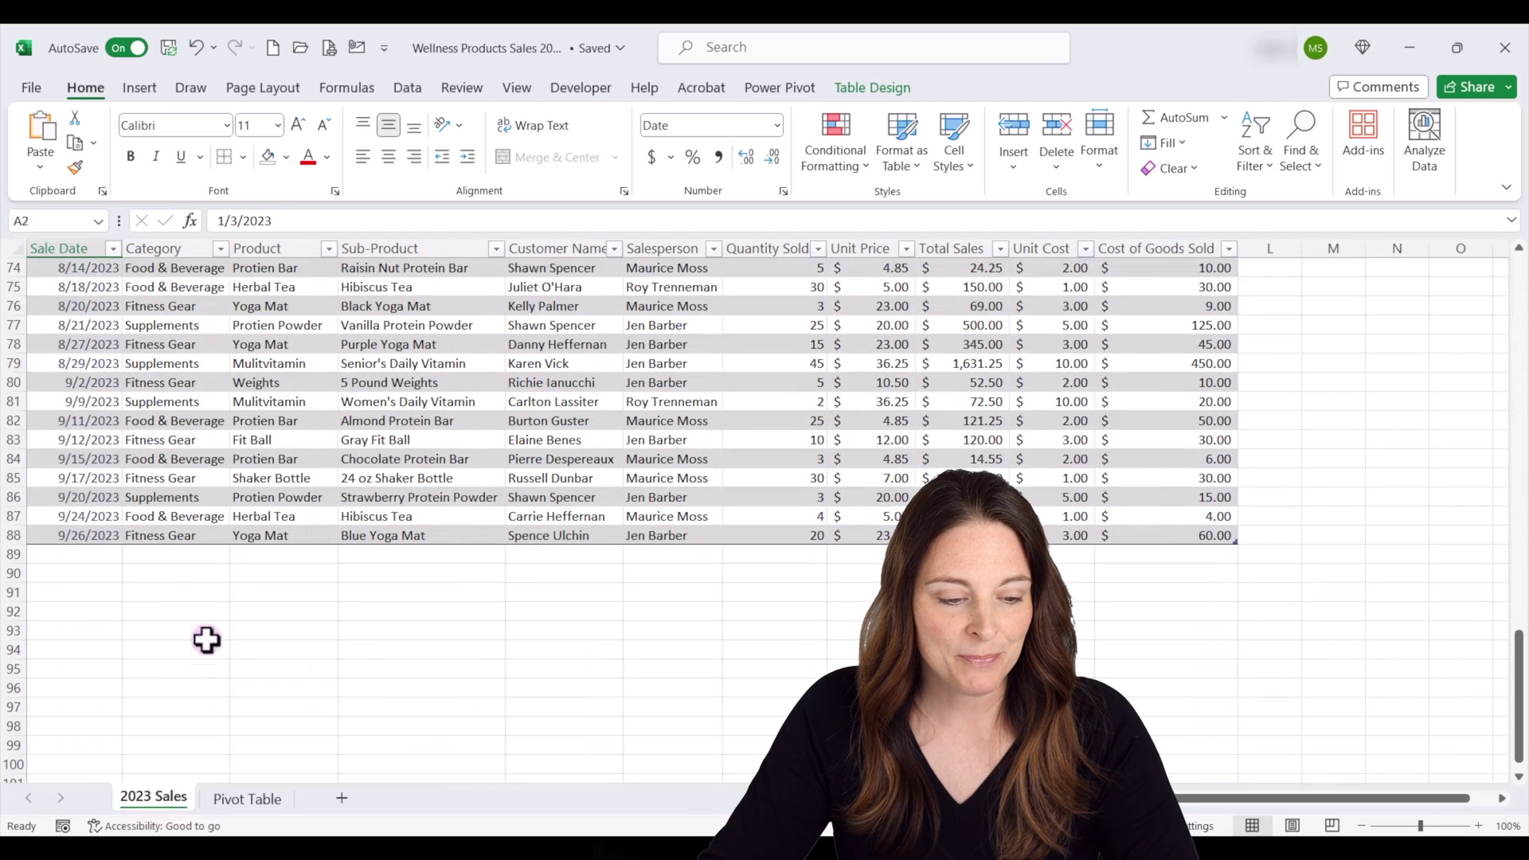
pyautogui.click(66, 555)
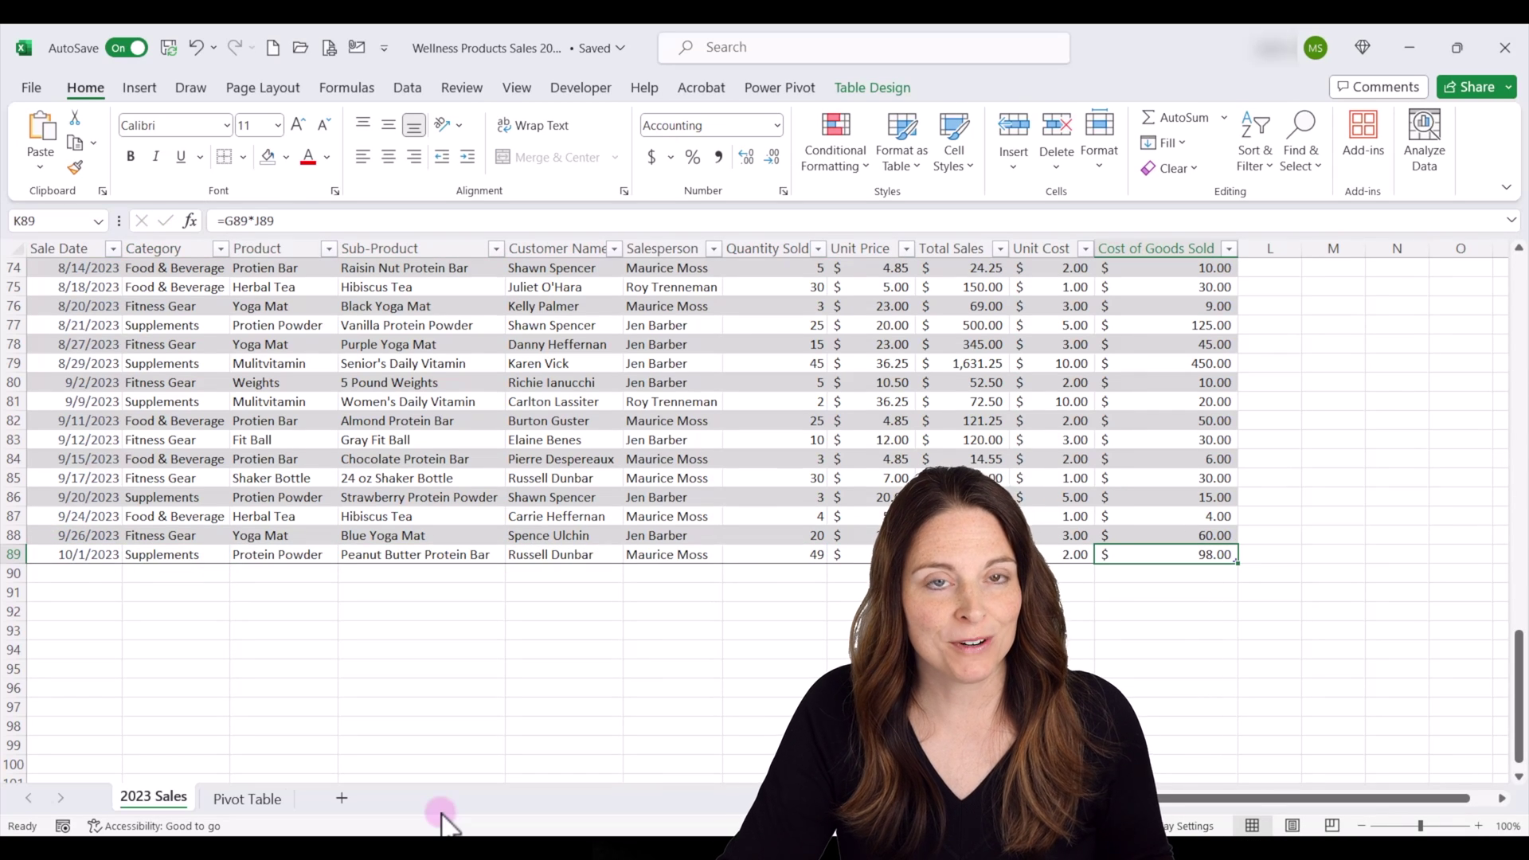
# - Refresh PivotTable1 so the 10/1/2023 sale appears and the grand total reaches $24,922.85
pyautogui.click(247, 800)
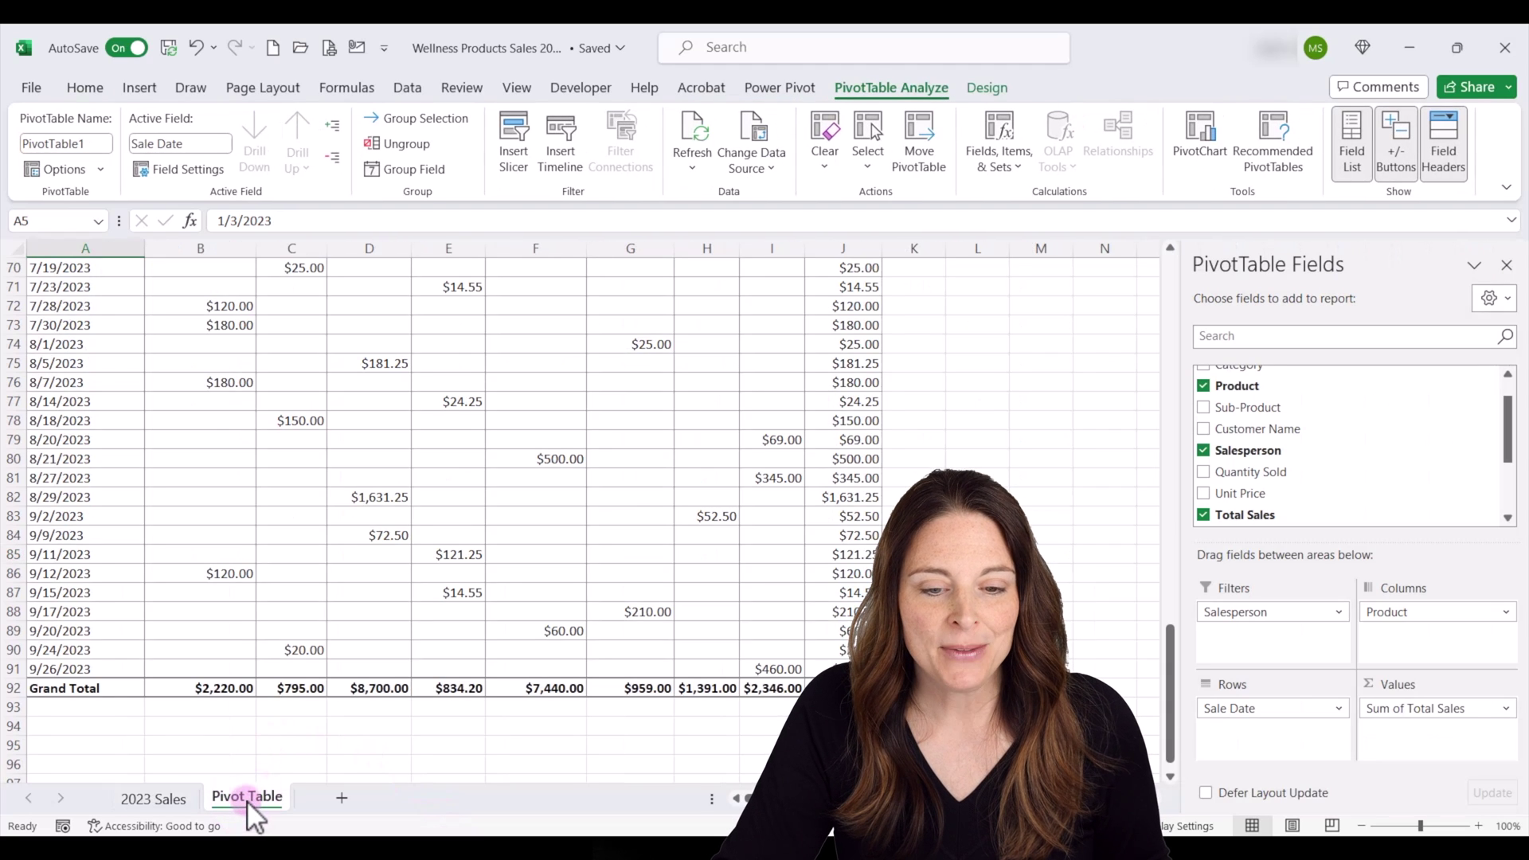
pyautogui.click(908, 167)
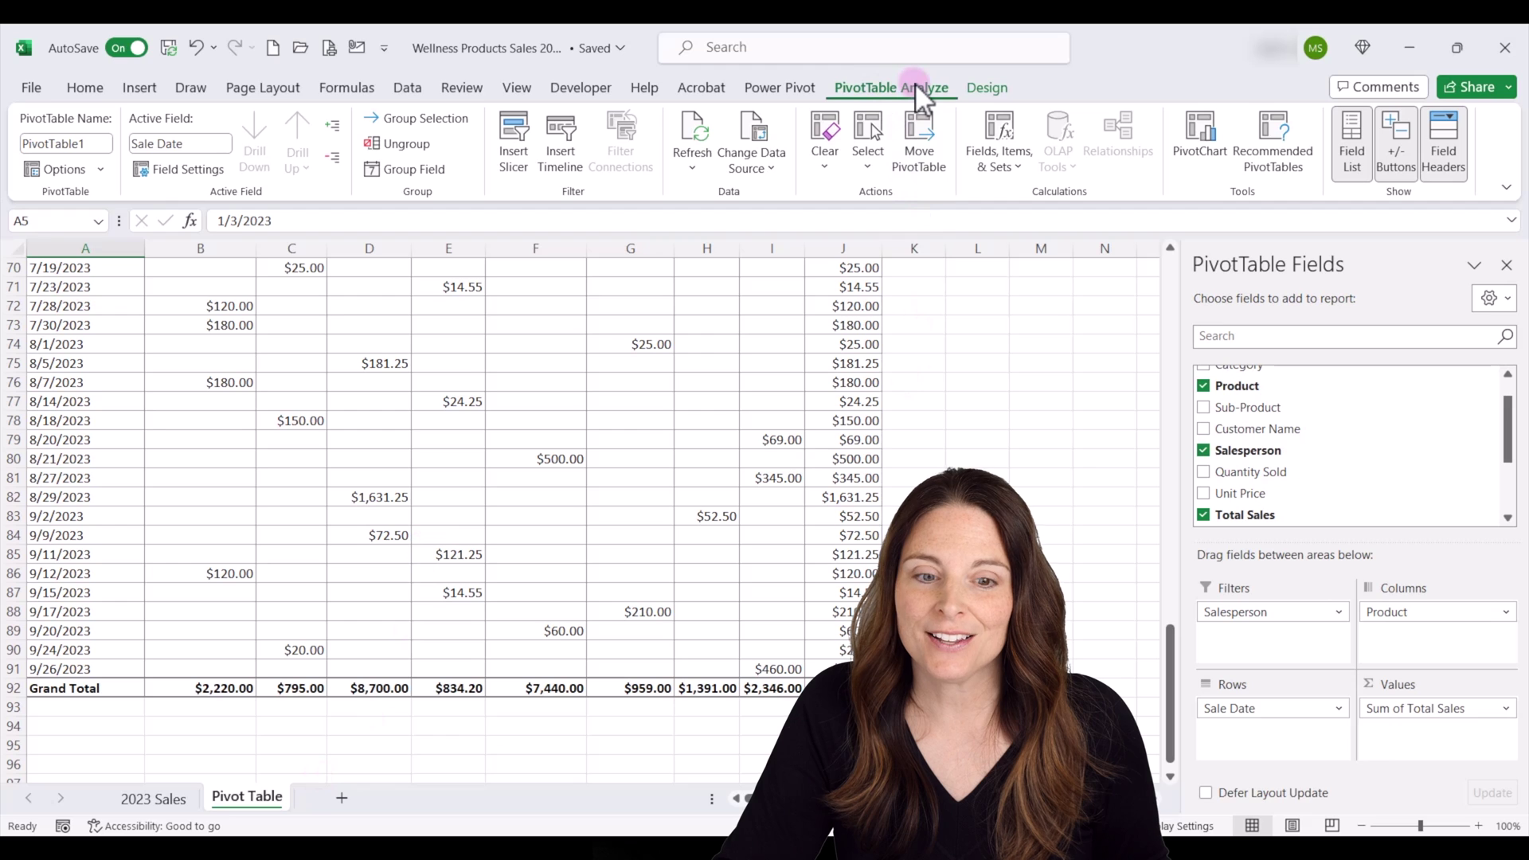
pyautogui.click(693, 167)
pyautogui.click(753, 203)
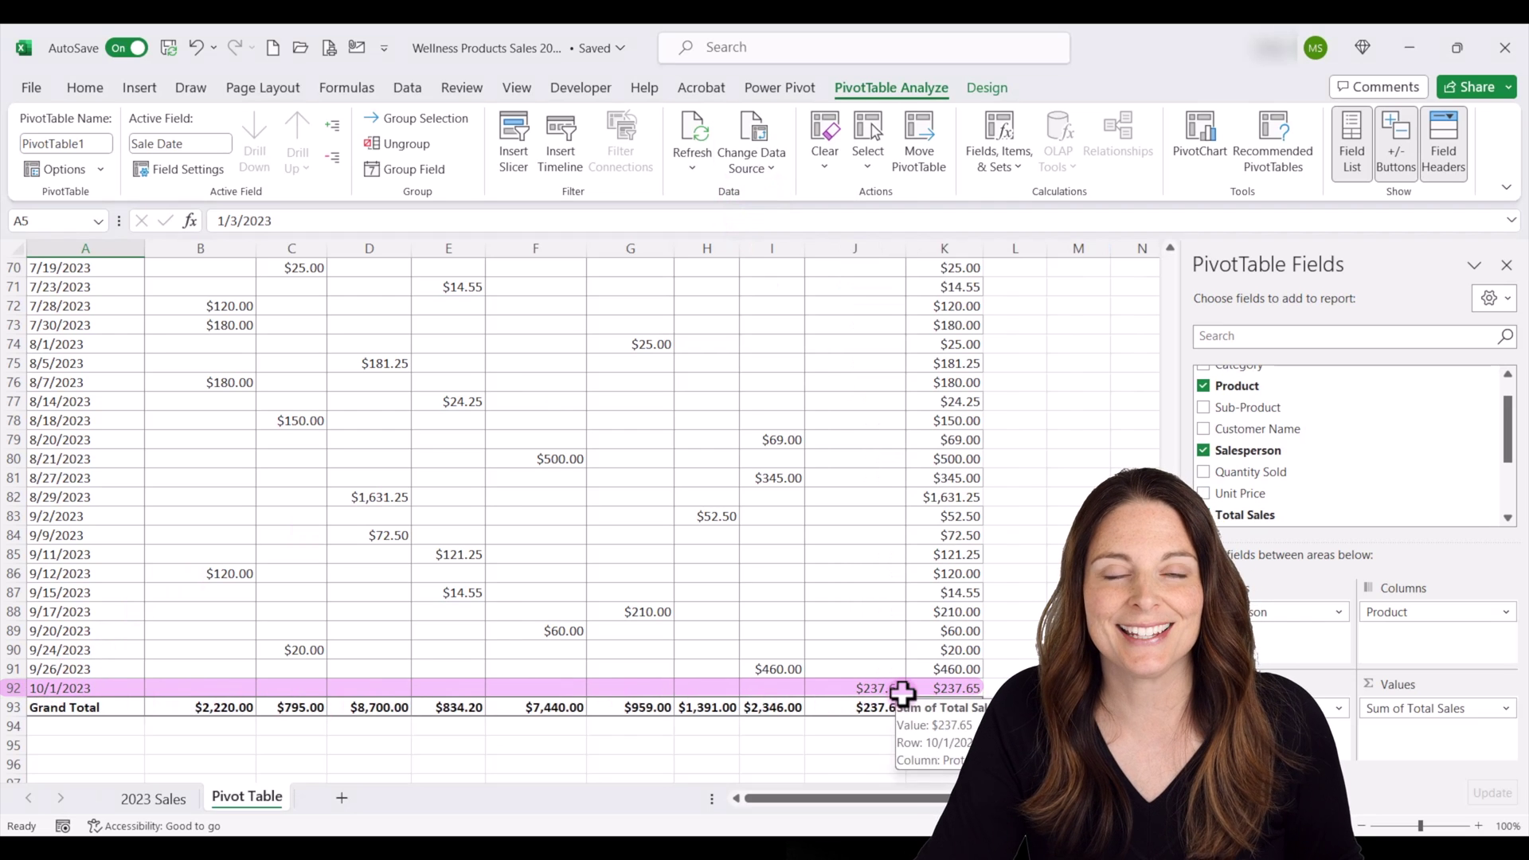
pyautogui.scroll(-2, 912, 692)
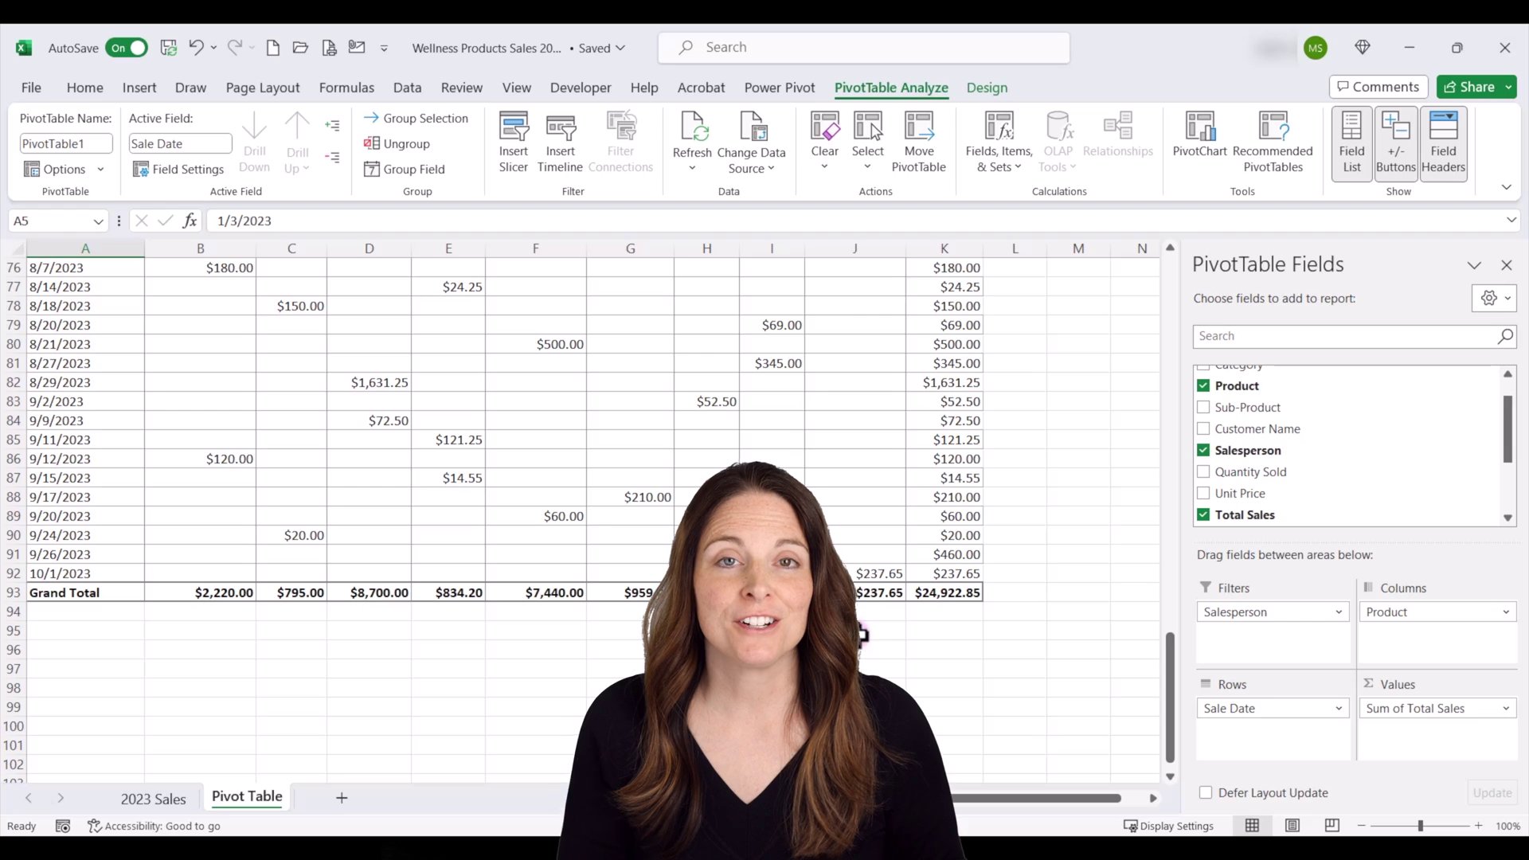